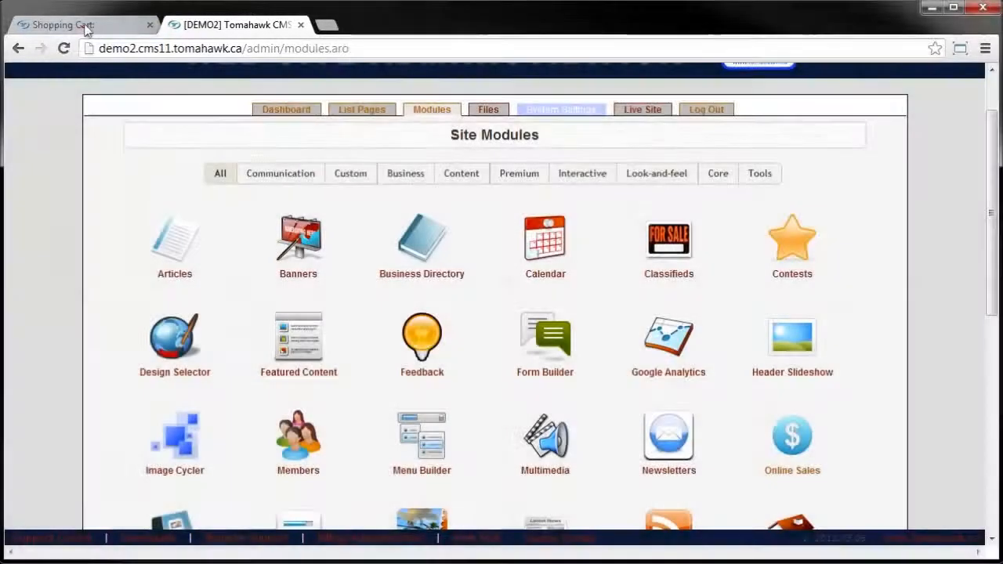
View the storefront's product page, and open the Online Sales module in the site administration.
{"action": "left_click", "coordinate": [84, 25]}
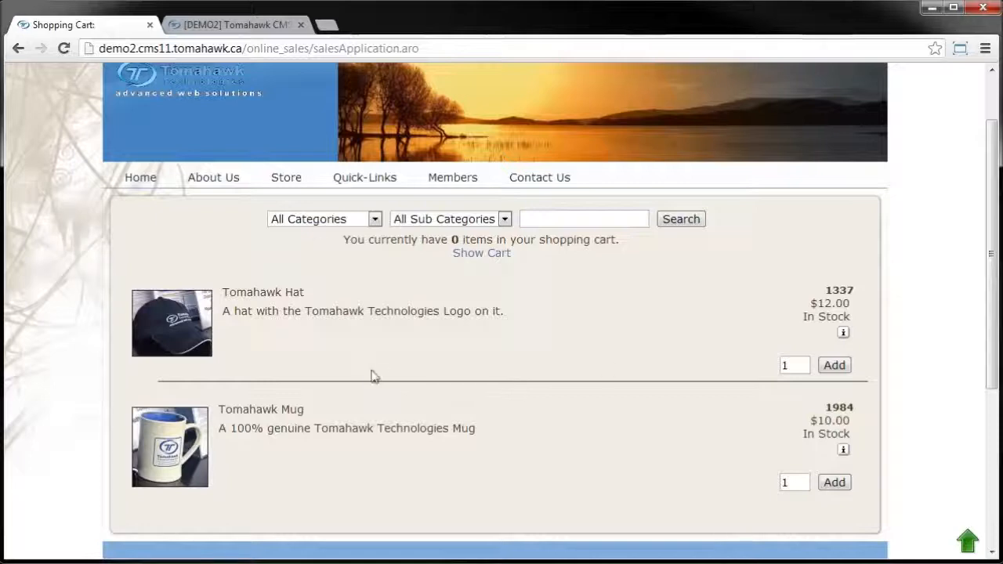
{"action": "left_click", "coordinate": [220, 25]}
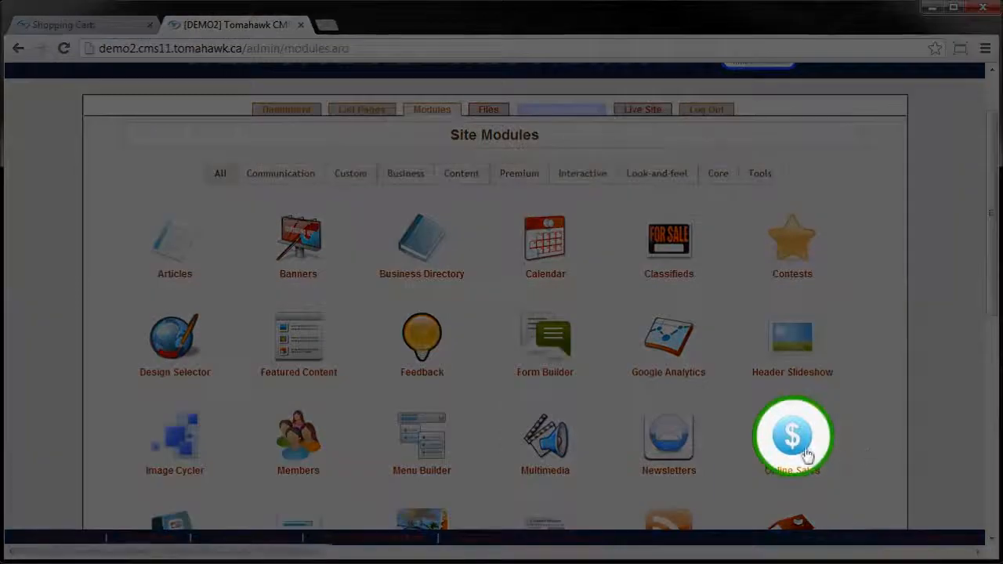
{"action": "left_click", "coordinate": [806, 453]}
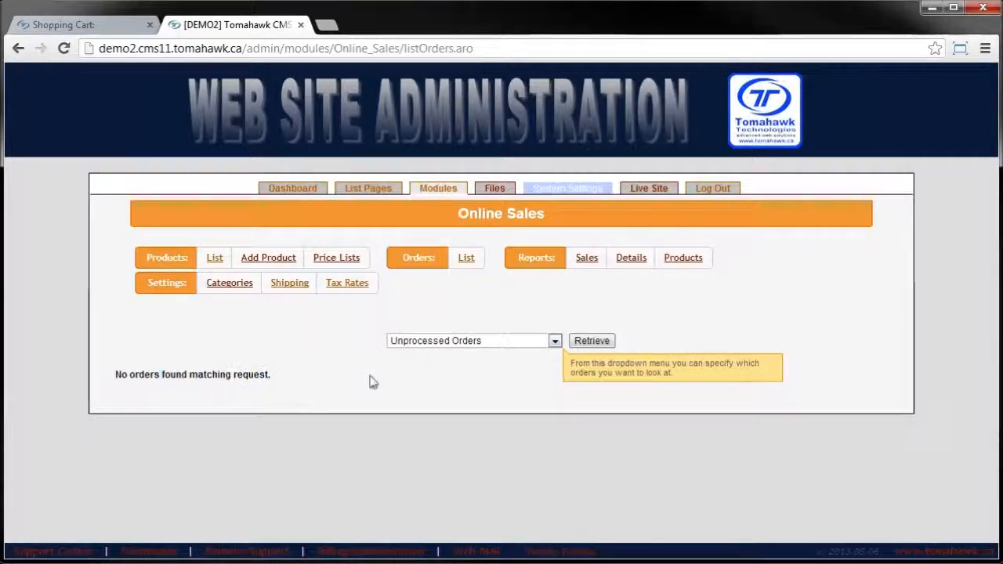
Filter the order list to show Processed Orders.
{"action": "left_click", "coordinate": [429, 341]}
{"action": "left_click", "coordinate": [432, 363]}
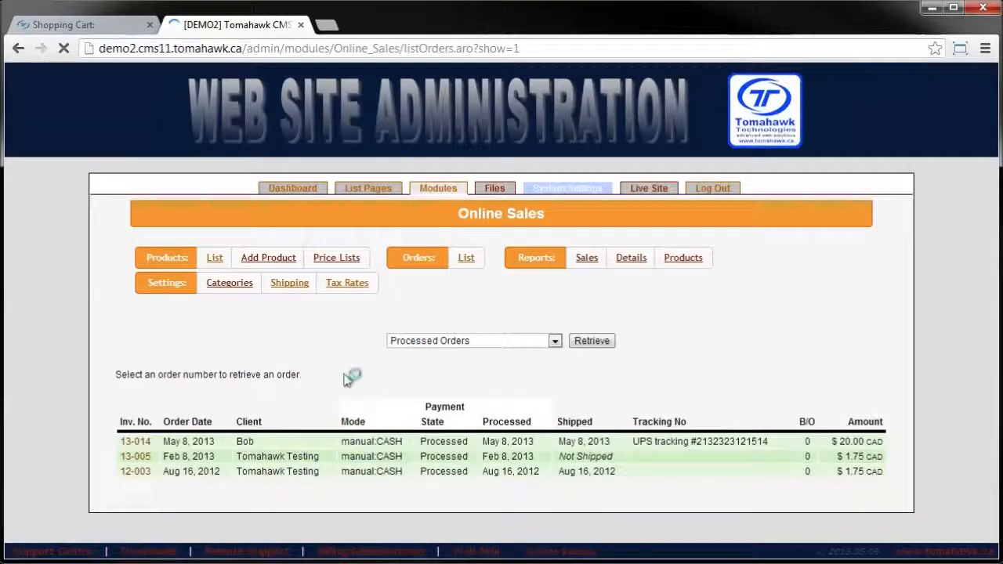
{"action": "left_click", "coordinate": [431, 340]}
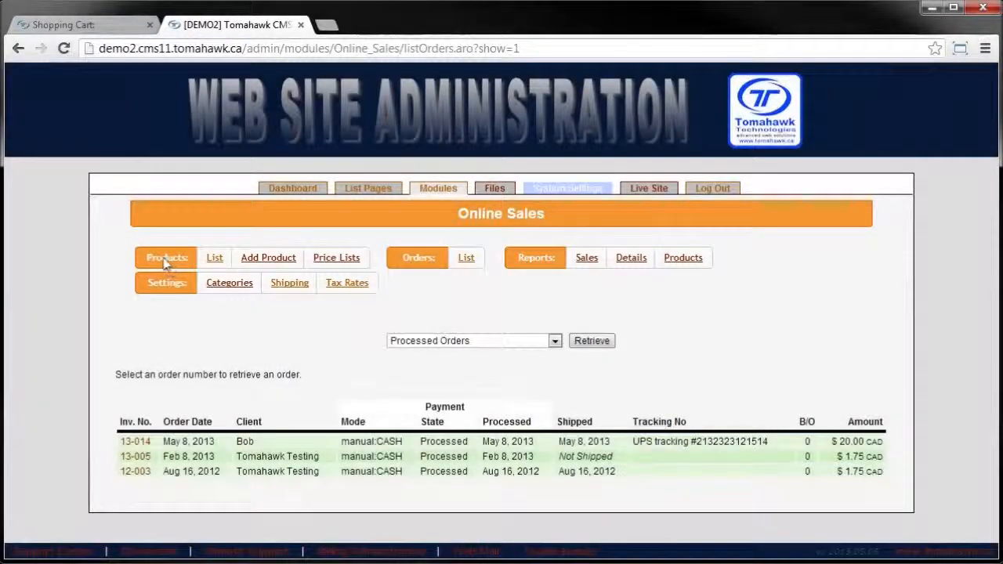
Open the Online Sales product list and compare its items with the products on the storefront's shopping cart page.
{"action": "left_click", "coordinate": [219, 261]}
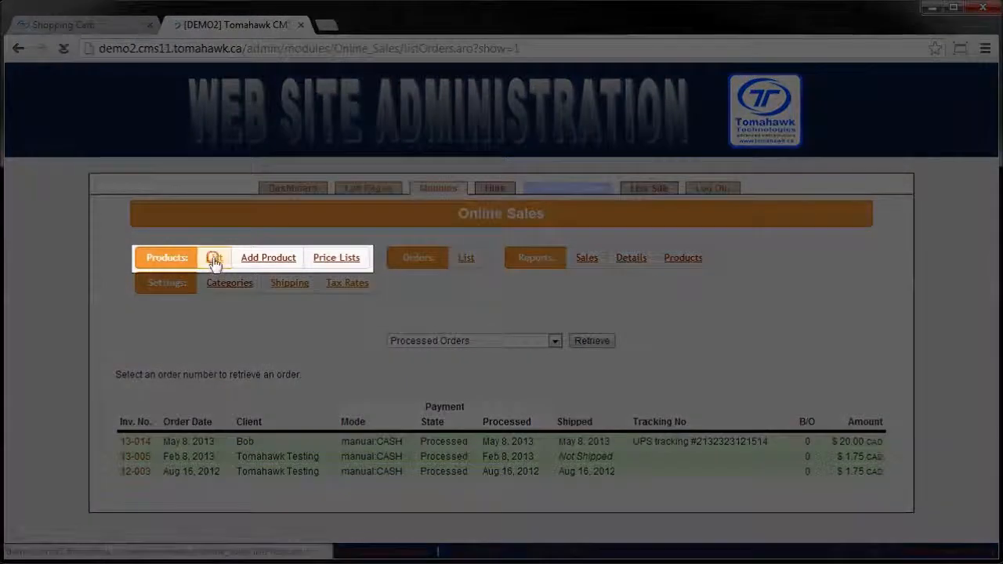
{"action": "scroll", "coordinate": [157, 365], "scroll_direction": "down", "scroll_amount": 2}
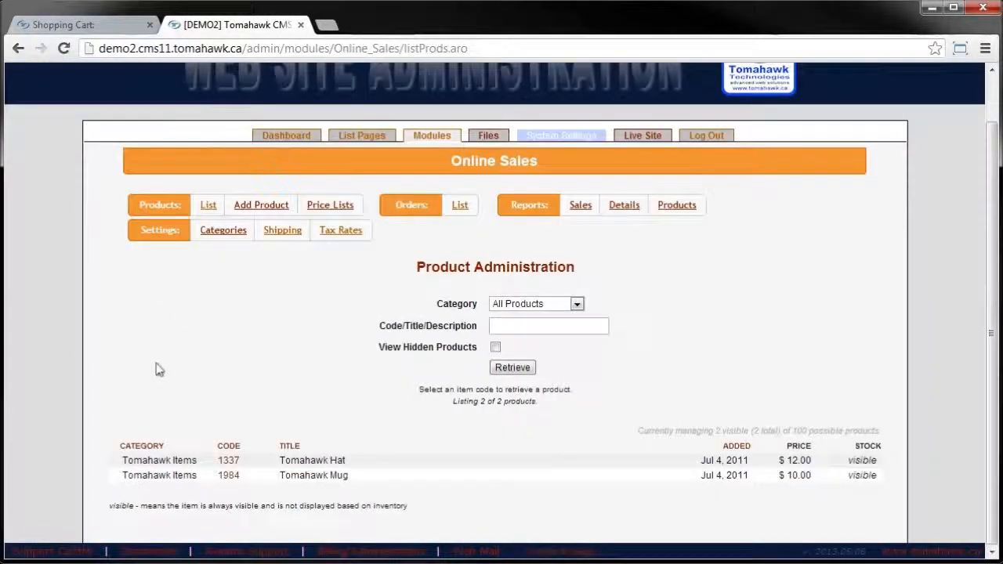
{"action": "left_click", "coordinate": [102, 25]}
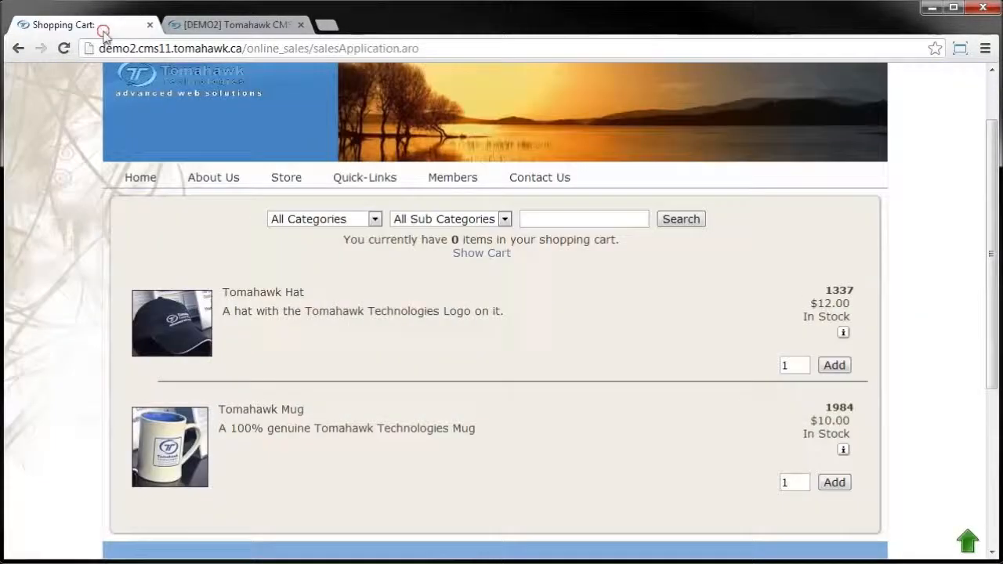
{"action": "scroll", "coordinate": [177, 314], "scroll_direction": "down", "scroll_amount": 3}
{"action": "scroll", "coordinate": [173, 314], "scroll_direction": "up", "scroll_amount": 2}
{"action": "scroll", "coordinate": [347, 340], "scroll_direction": "up", "scroll_amount": 4}
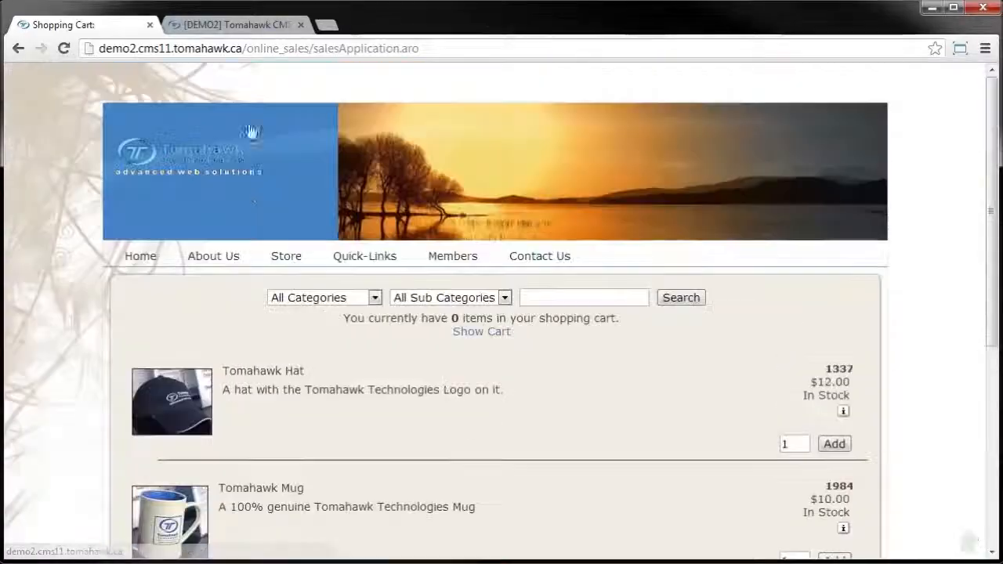
{"action": "left_click", "coordinate": [235, 25]}
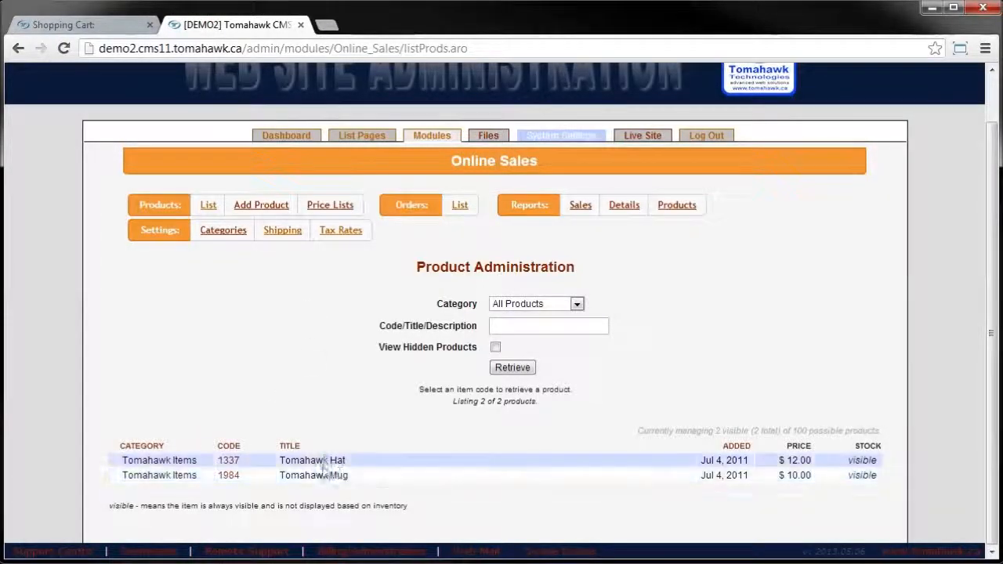
{"action": "left_click_drag", "start_coordinate": [337, 476], "coordinate": [264, 489]}
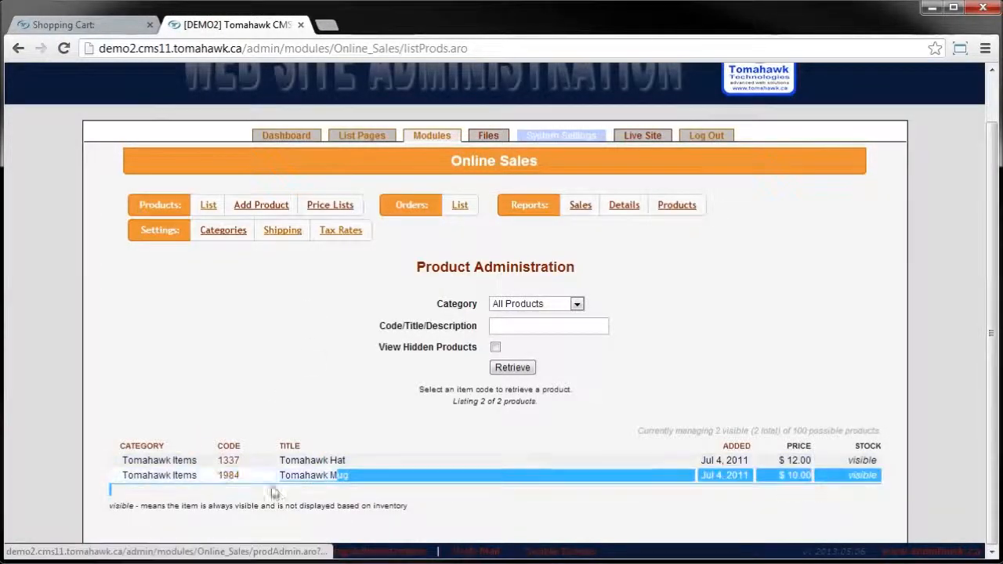
{"action": "left_click", "coordinate": [259, 351]}
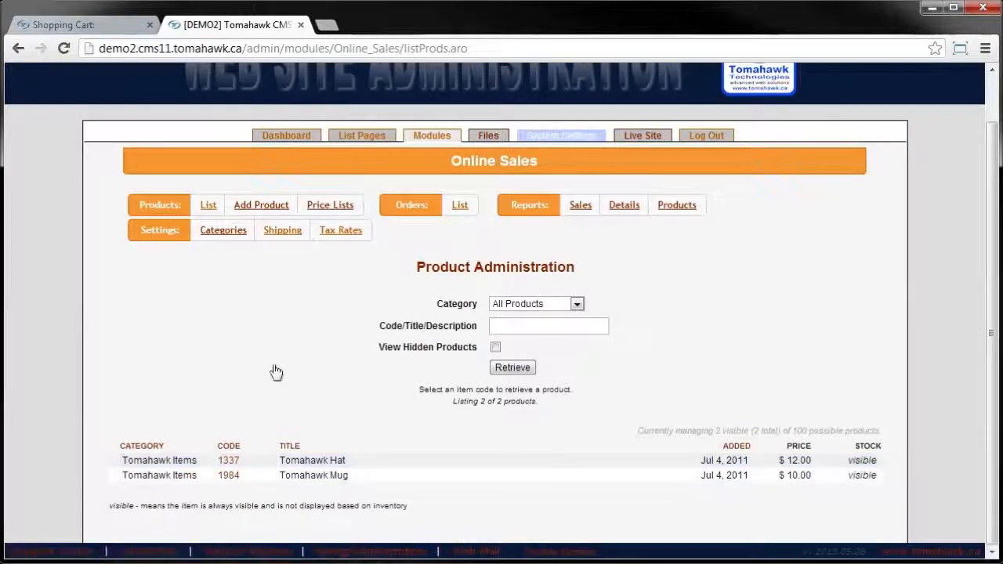
Review the product information of the Tomahawk Hat and return to the product list.
{"action": "left_click", "coordinate": [236, 464]}
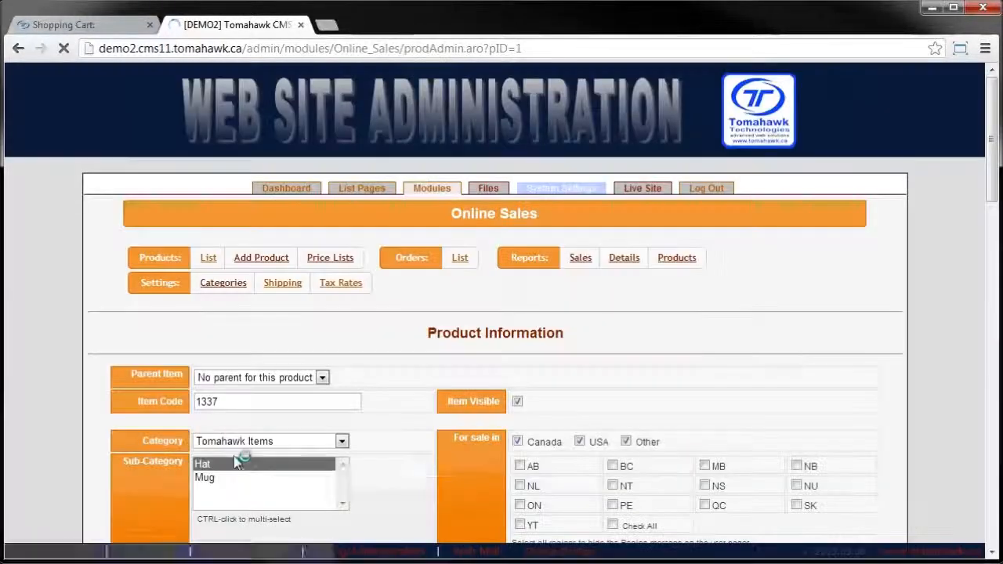
{"action": "scroll", "coordinate": [237, 462], "scroll_direction": "down", "scroll_amount": 6}
{"action": "scroll", "coordinate": [239, 463], "scroll_direction": "up", "scroll_amount": 4}
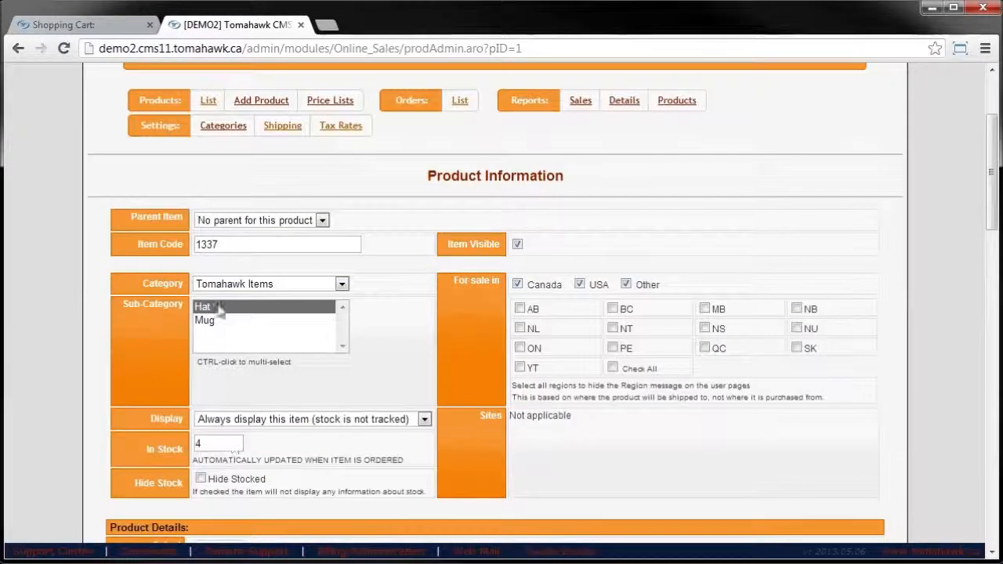
{"action": "left_click", "coordinate": [18, 47]}
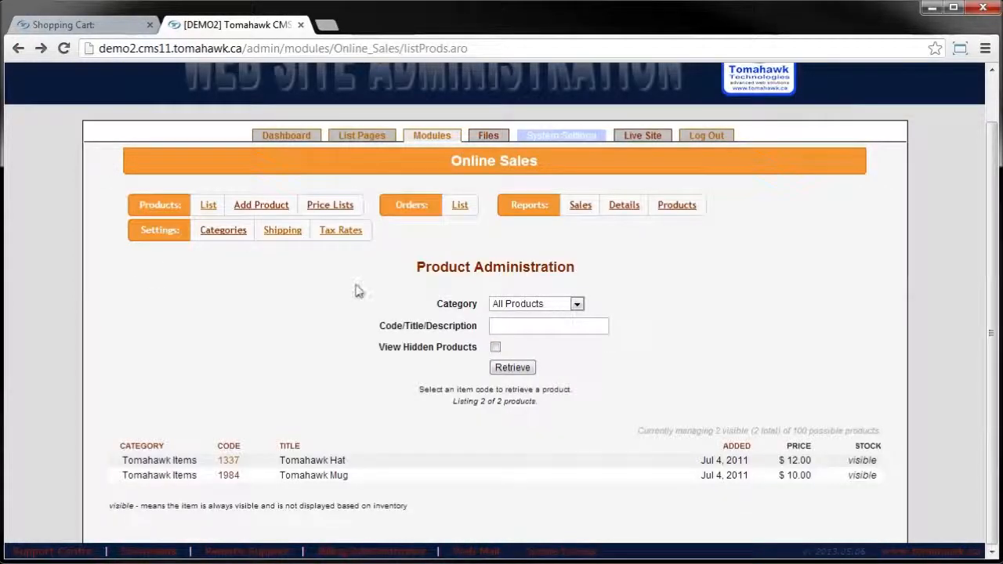
{"action": "left_click", "coordinate": [514, 325]}
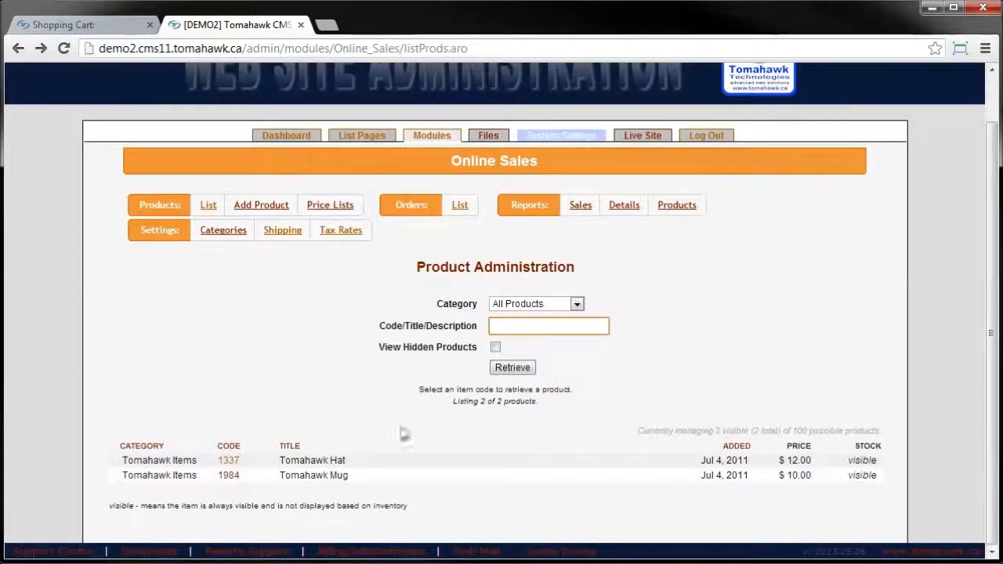
{"action": "double_click", "coordinate": [275, 387]}
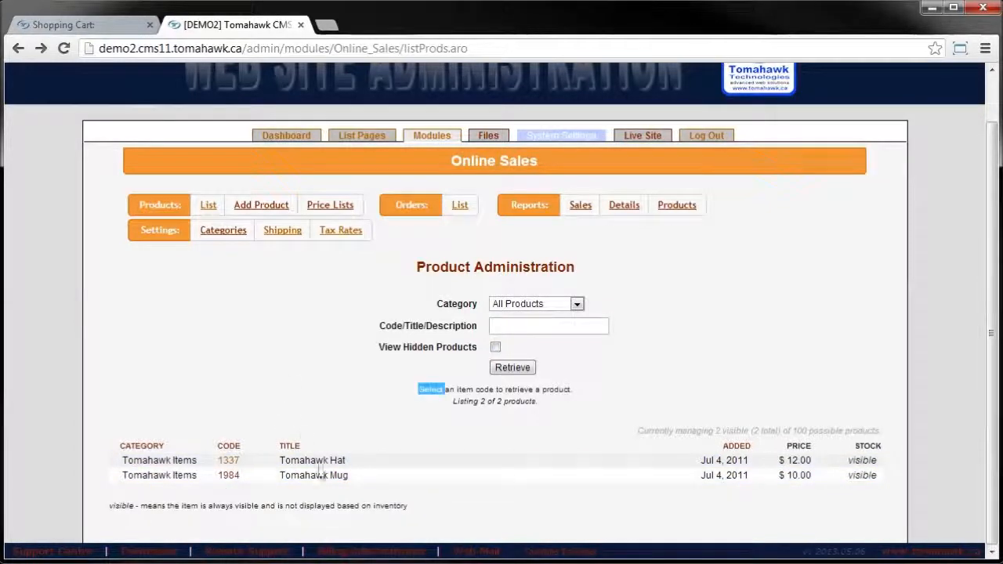
{"action": "left_click", "coordinate": [264, 342]}
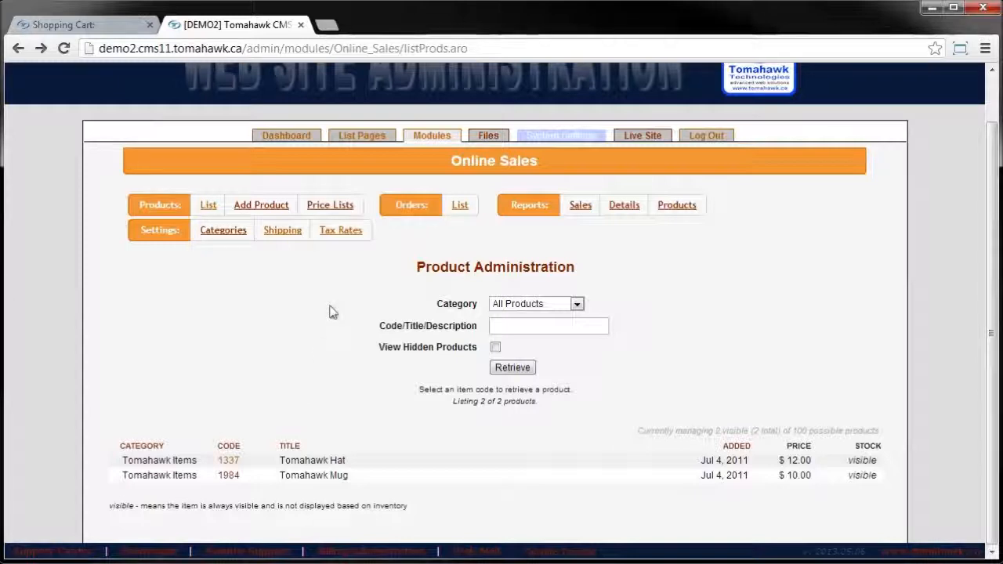
{"action": "left_click_drag", "start_coordinate": [814, 477], "coordinate": [757, 476]}
{"action": "left_click", "coordinate": [349, 396]}
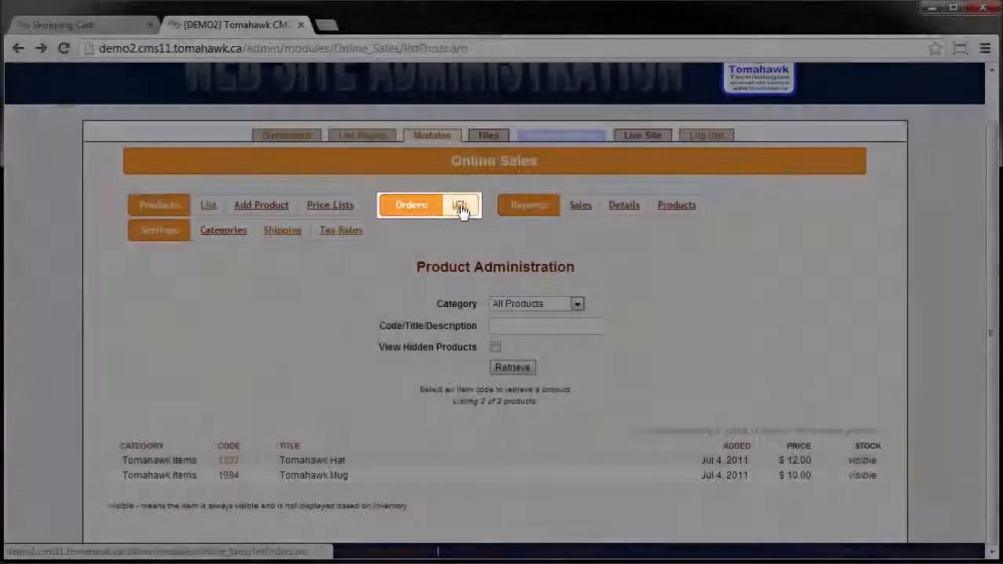
View the order list and open the sales report page.
{"action": "left_click", "coordinate": [460, 205]}
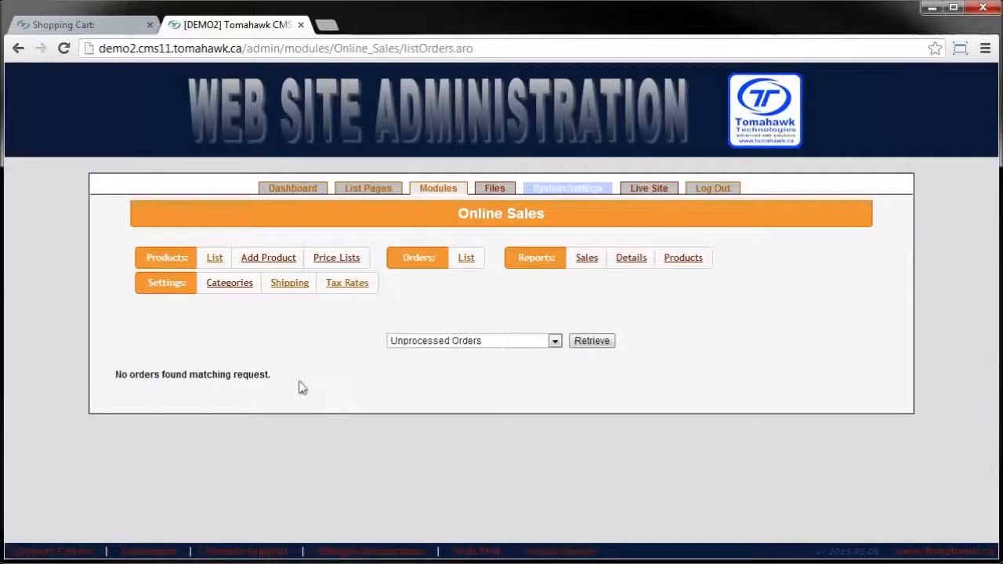
{"action": "left_click", "coordinate": [405, 352]}
{"action": "left_click", "coordinate": [365, 362]}
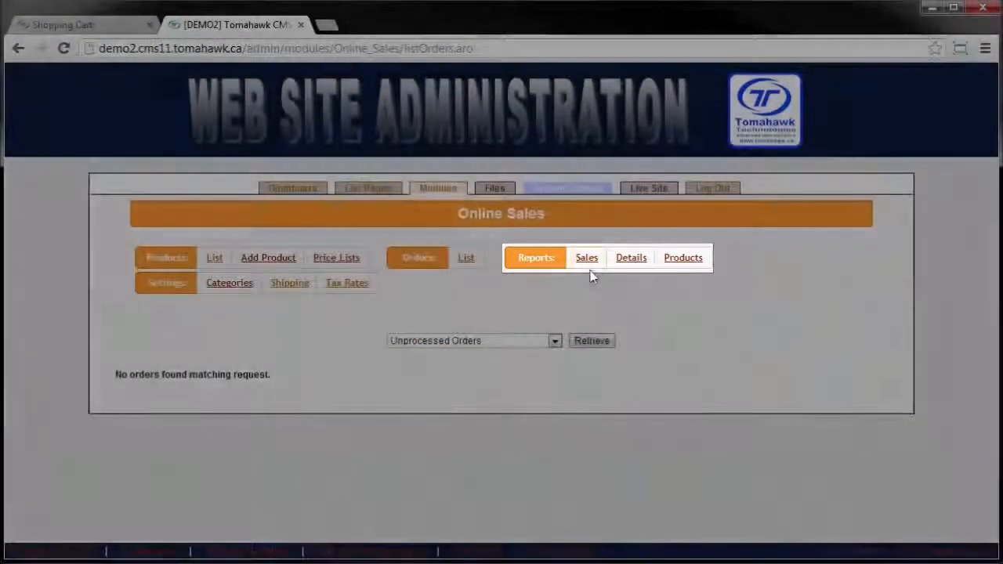
{"action": "left_click", "coordinate": [590, 264]}
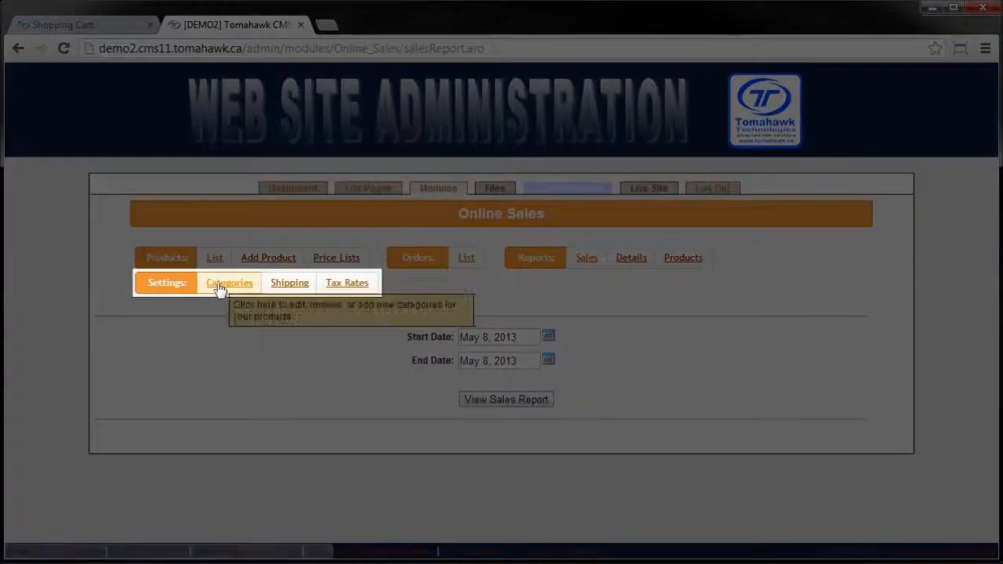
Open the product category settings and load the Tomahawk Items category with its sub-categories.
{"action": "left_click", "coordinate": [219, 284]}
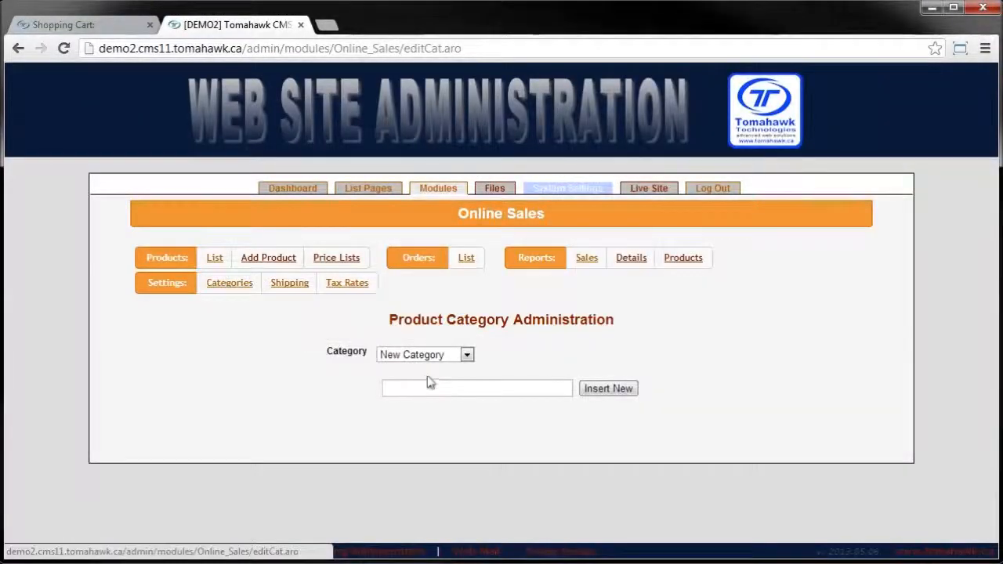
{"action": "left_click", "coordinate": [432, 355]}
{"action": "left_click", "coordinate": [423, 382]}
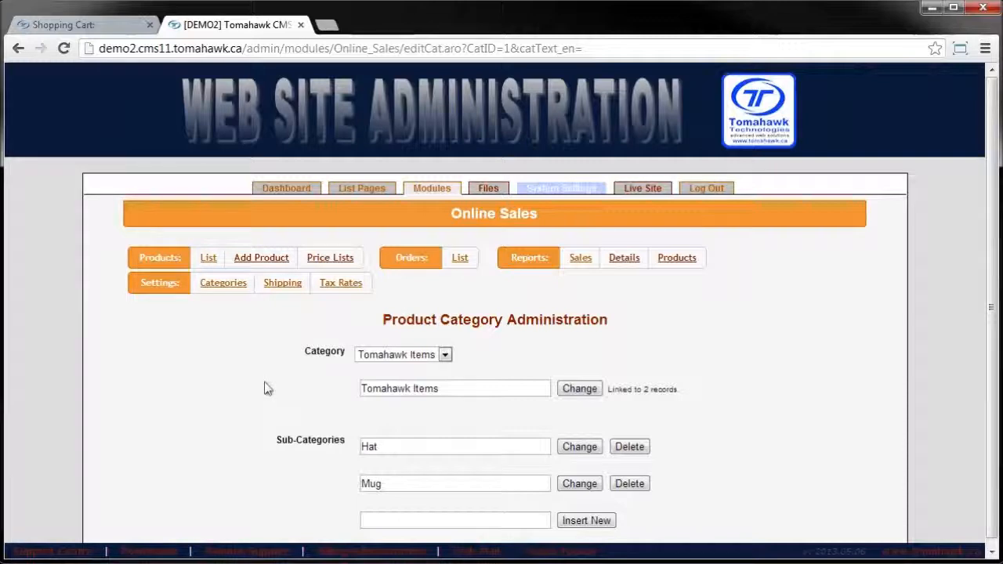
Filter the storefront's products by the Tomahawk Items category.
{"action": "left_click", "coordinate": [100, 24]}
{"action": "scroll", "coordinate": [66, 329], "scroll_direction": "down", "scroll_amount": 1}
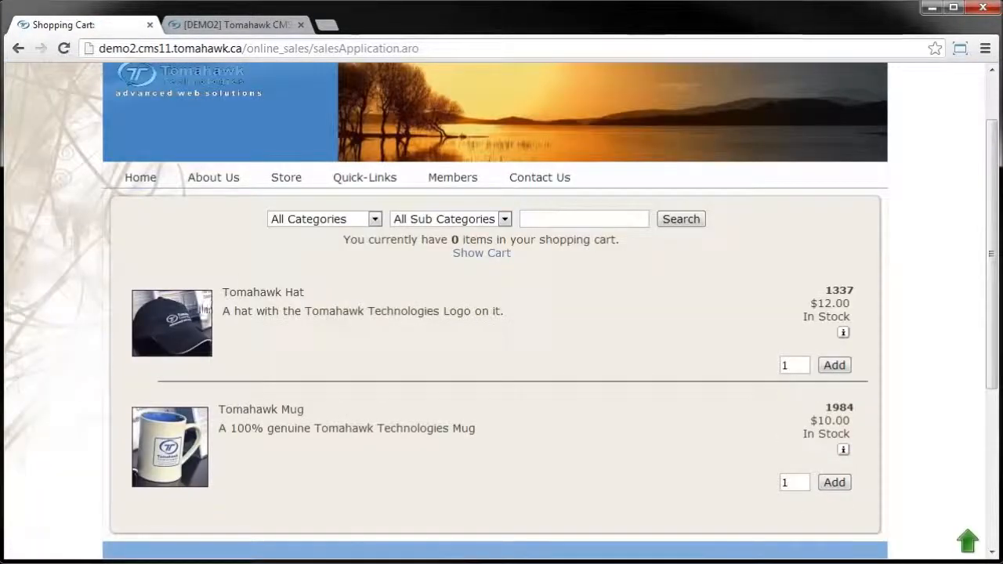
{"action": "left_click", "coordinate": [306, 219]}
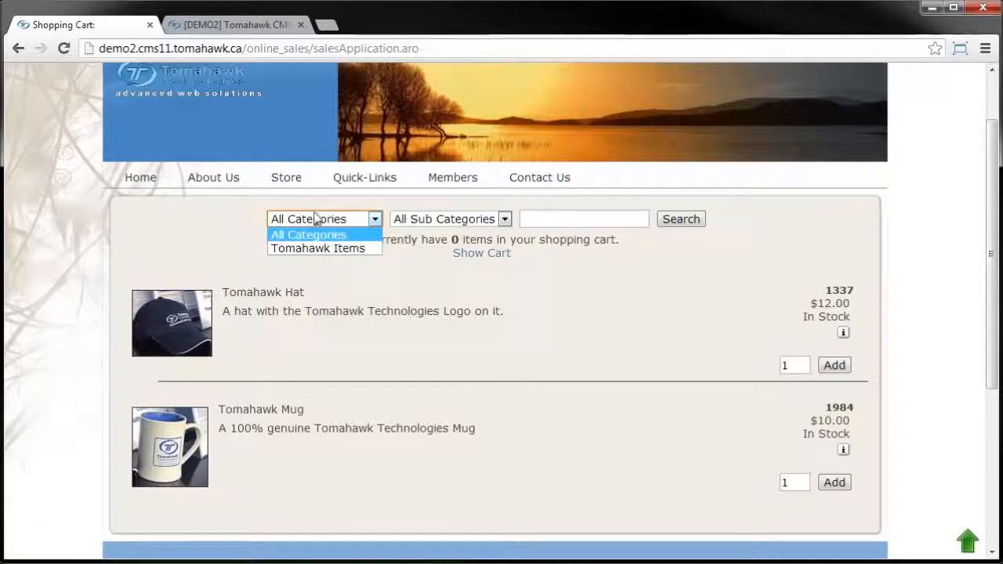
{"action": "left_click", "coordinate": [218, 231]}
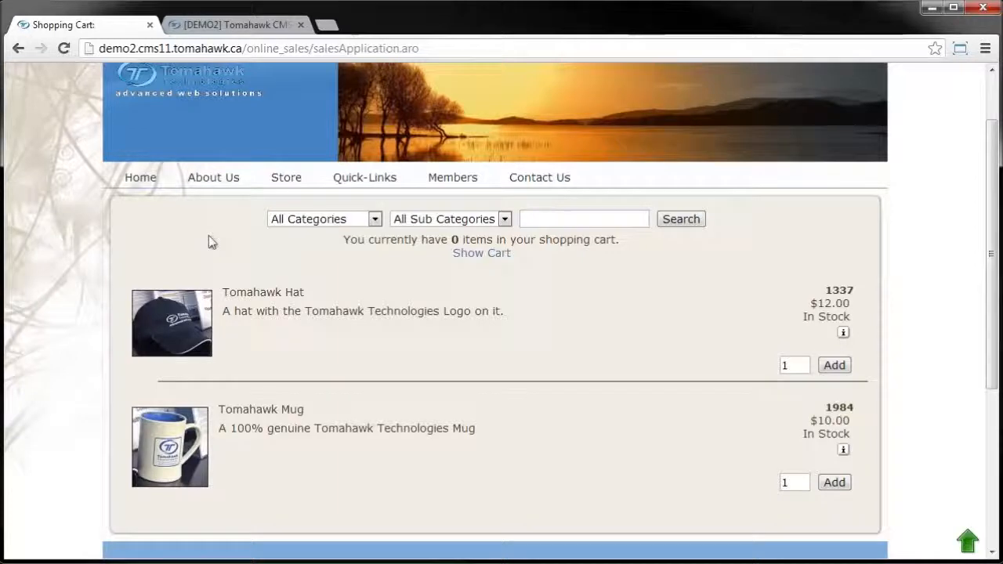
{"action": "left_click", "coordinate": [305, 220]}
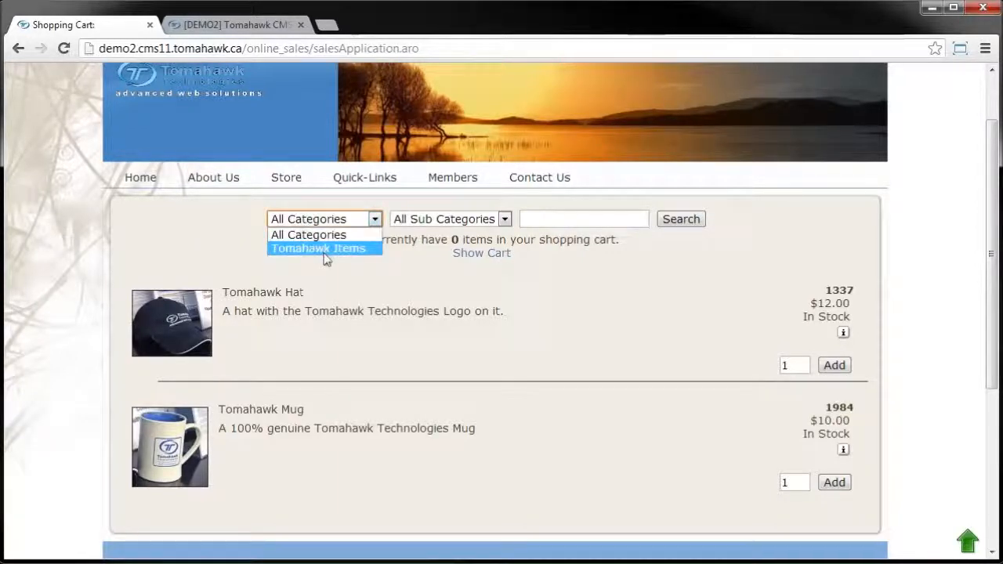
{"action": "left_click", "coordinate": [324, 252]}
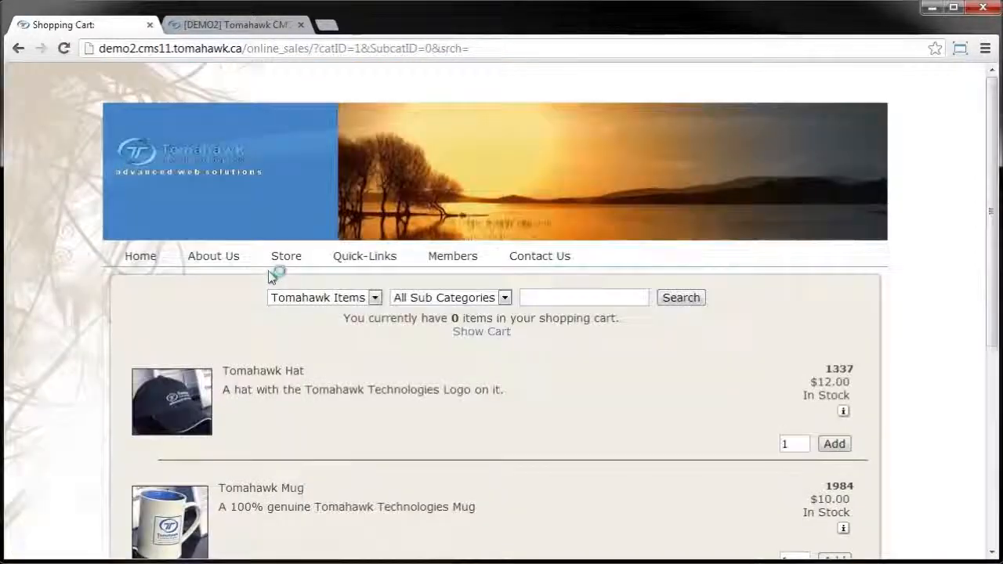
{"action": "scroll", "coordinate": [246, 271], "scroll_direction": "down", "scroll_amount": 2}
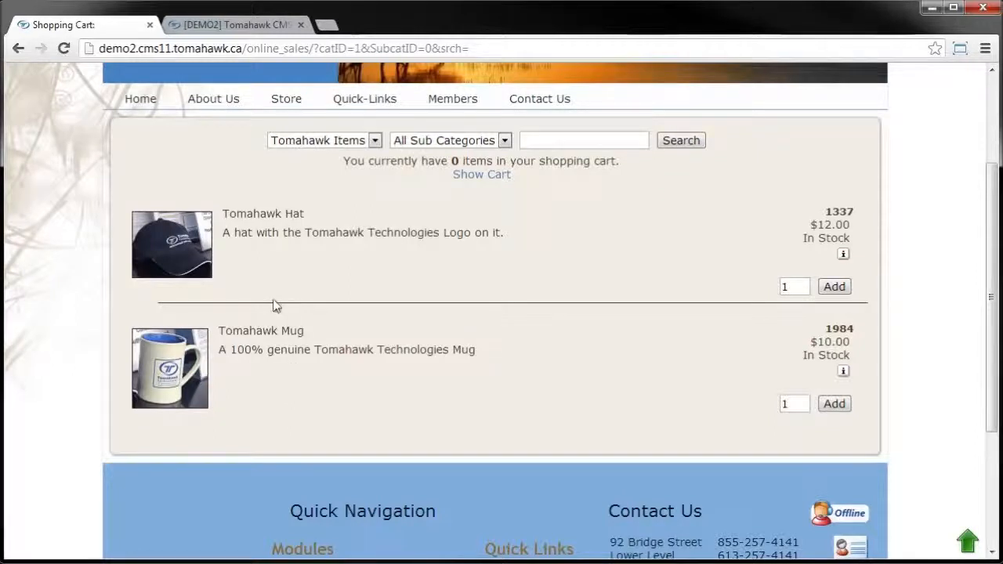
Filter the storefront's products by the Hat sub-category and then by the Mug sub-category.
{"action": "left_click", "coordinate": [450, 143]}
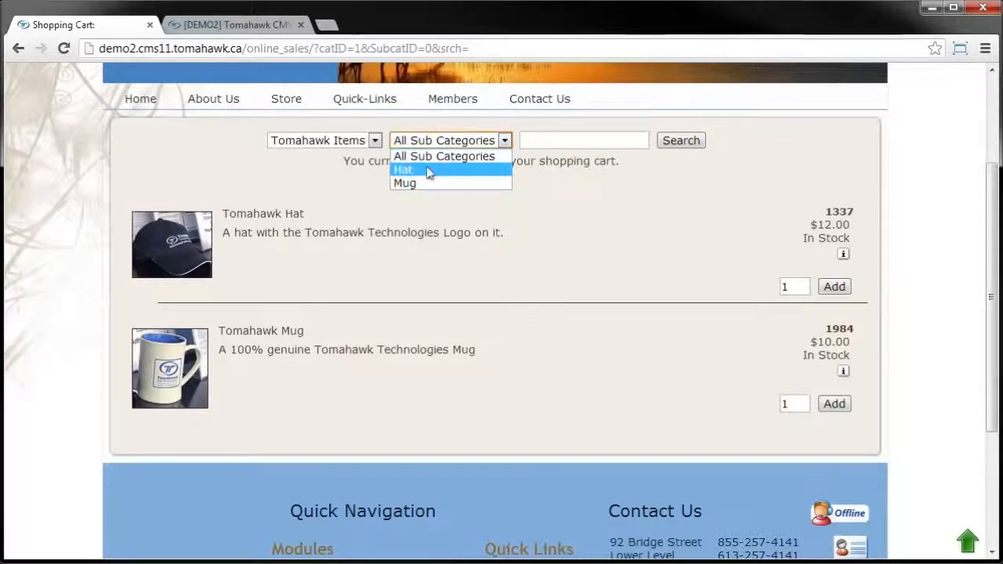
{"action": "left_click", "coordinate": [429, 169]}
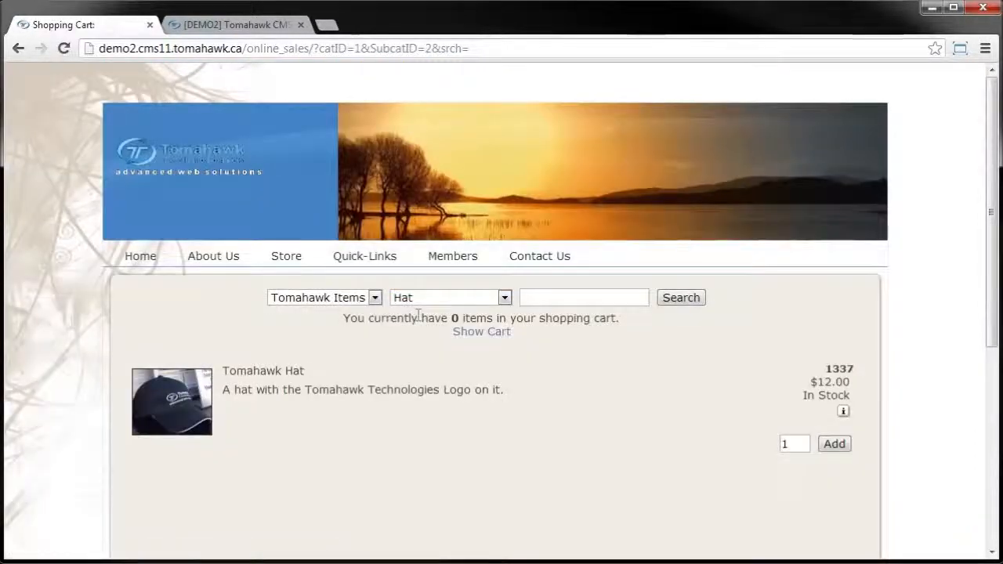
{"action": "mouse_move", "coordinate": [454, 272]}
{"action": "left_click", "coordinate": [412, 298]}
{"action": "left_click", "coordinate": [404, 340]}
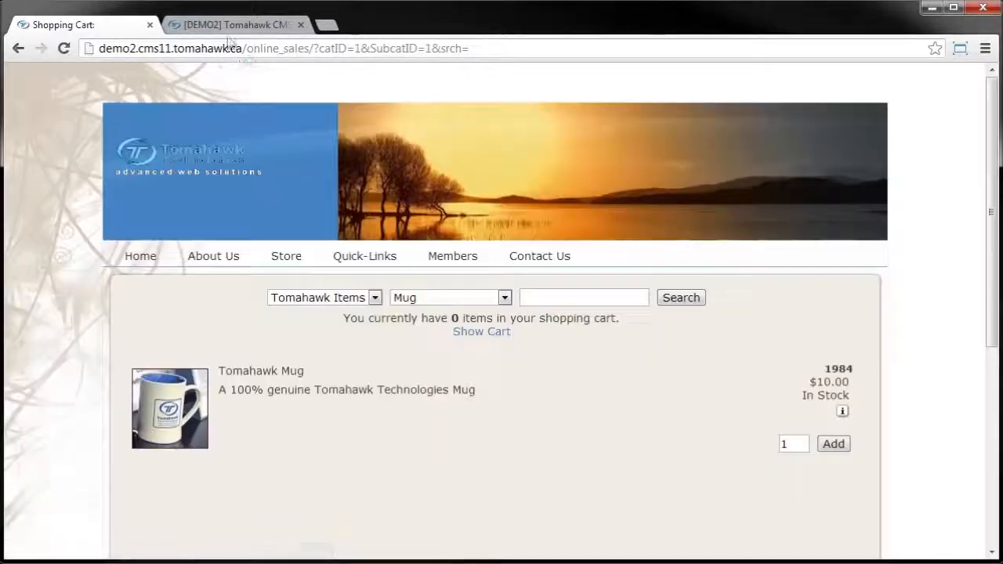
Return to the site administration and open the shipping method settings of Online Sales.
{"action": "left_click", "coordinate": [228, 28]}
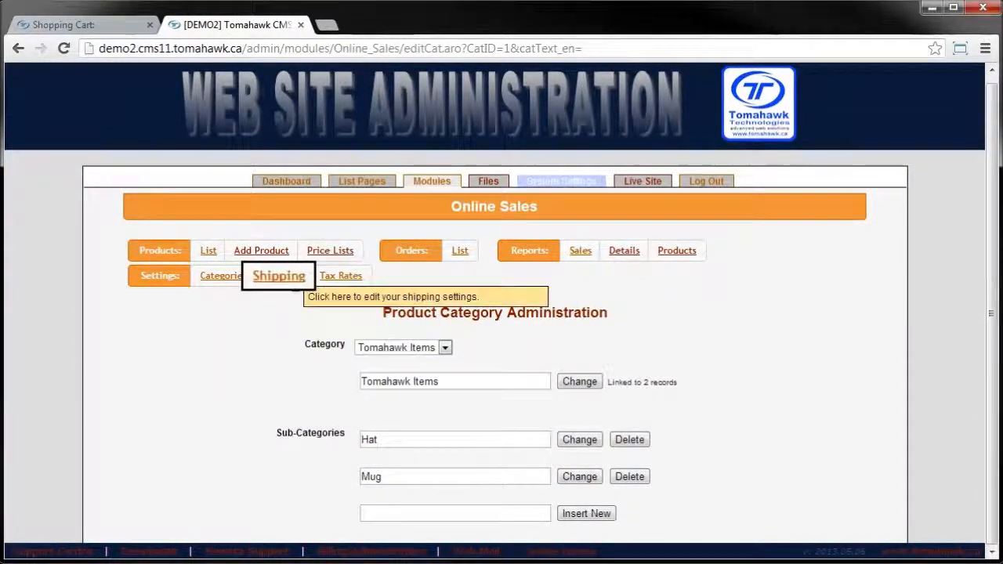
{"action": "left_click", "coordinate": [280, 276]}
{"action": "scroll", "coordinate": [218, 390], "scroll_direction": "down", "scroll_amount": 1}
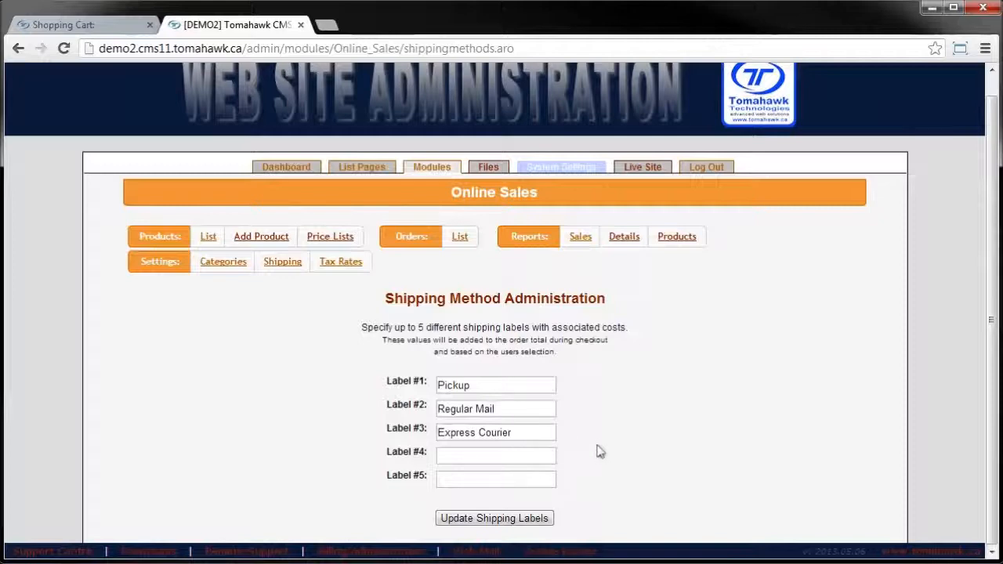
Examine the Pickup, Regular Mail and Express Courier labels in the shipping method settings.
{"action": "left_click", "coordinate": [522, 432]}
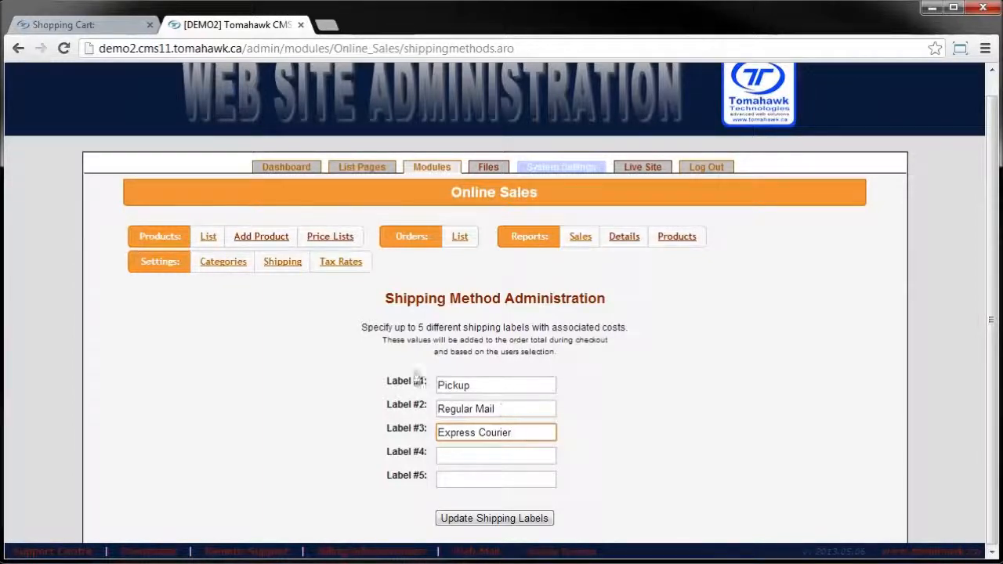
{"action": "left_click", "coordinate": [293, 380]}
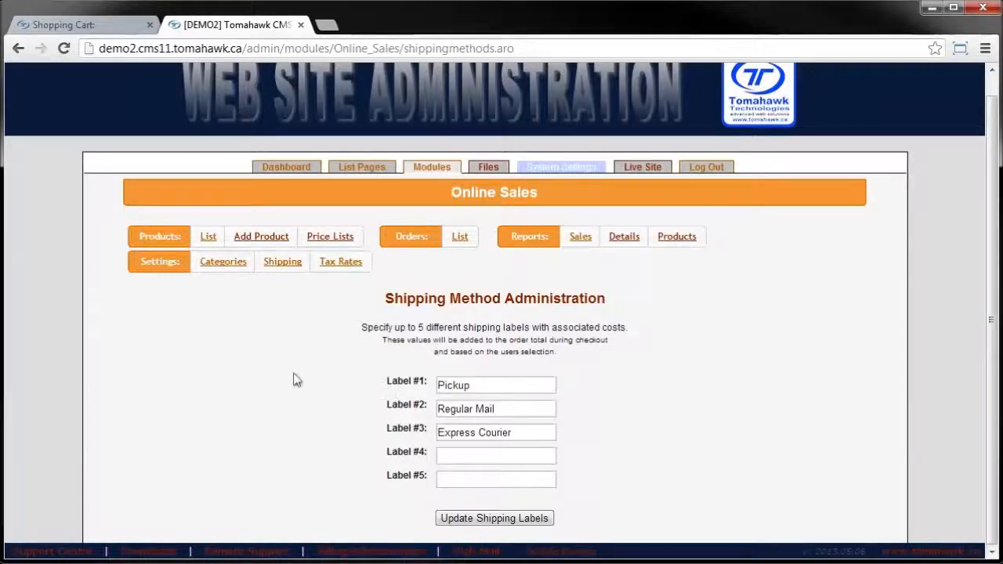
{"action": "left_click", "coordinate": [463, 391]}
Check the storefront's mug listing and open the tax rate settings of Online Sales.
{"action": "left_click", "coordinate": [85, 29]}
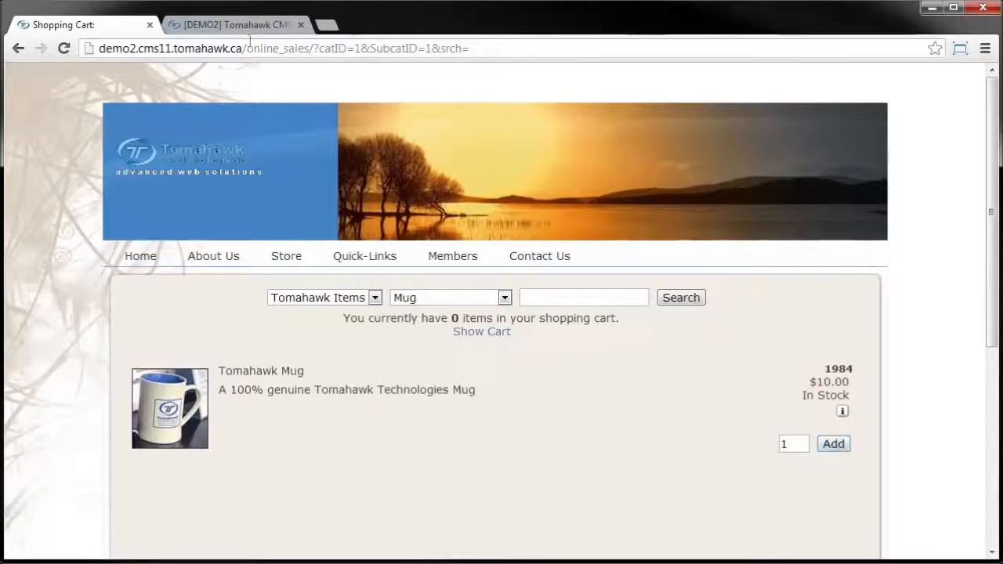
{"action": "left_click", "coordinate": [196, 27]}
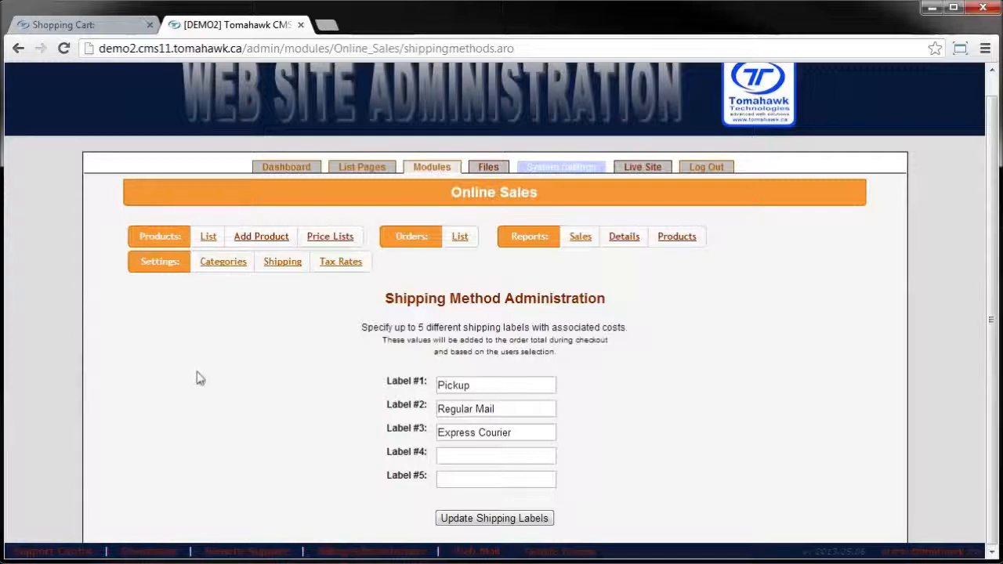
{"action": "left_click", "coordinate": [341, 264]}
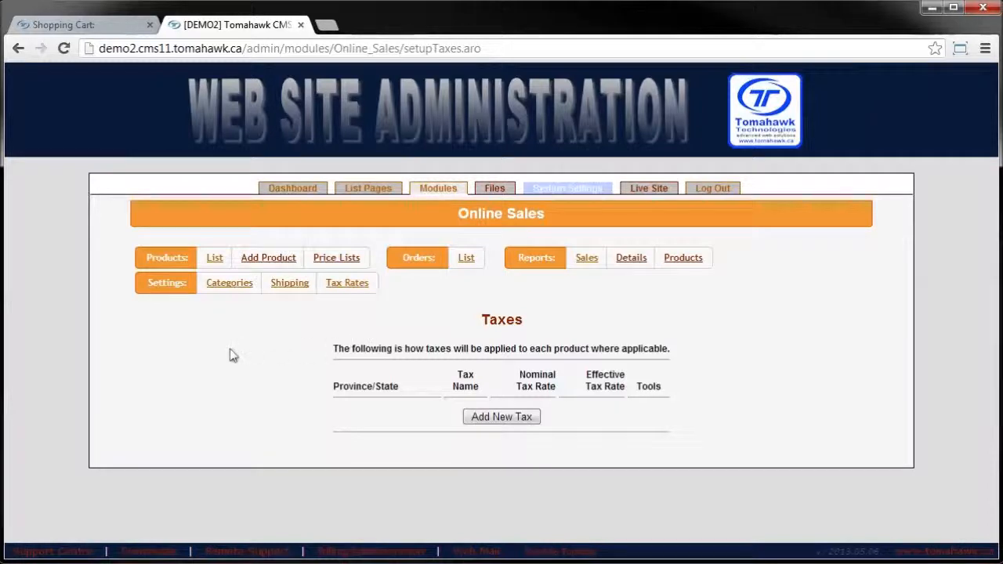
Open the product list and load the product information of the Tomahawk Mug, code 1984.
{"action": "left_click", "coordinate": [215, 259]}
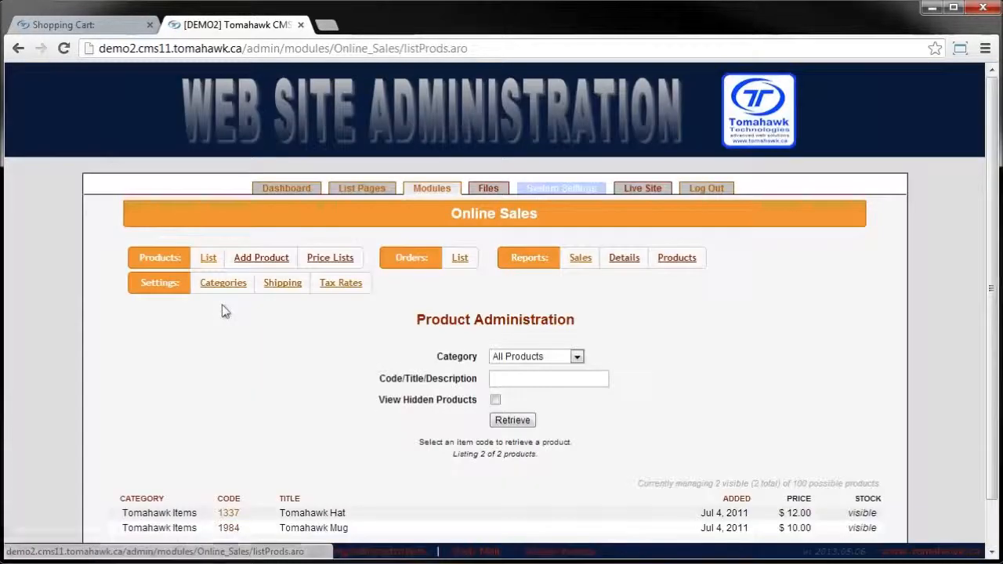
{"action": "scroll", "coordinate": [221, 311], "scroll_direction": "down", "scroll_amount": 1}
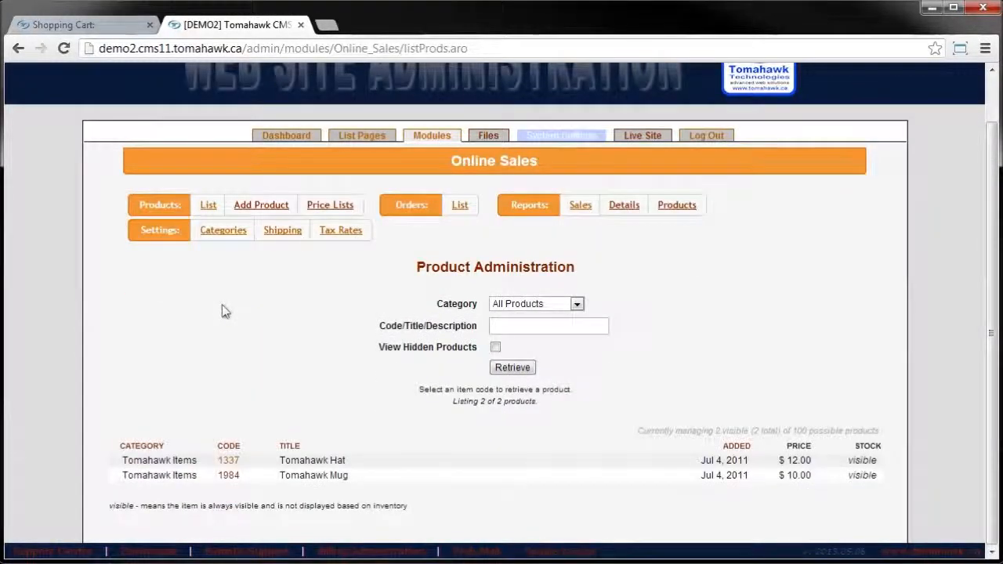
{"action": "left_click", "coordinate": [232, 478]}
{"action": "scroll", "coordinate": [98, 392], "scroll_direction": "down", "scroll_amount": 1}
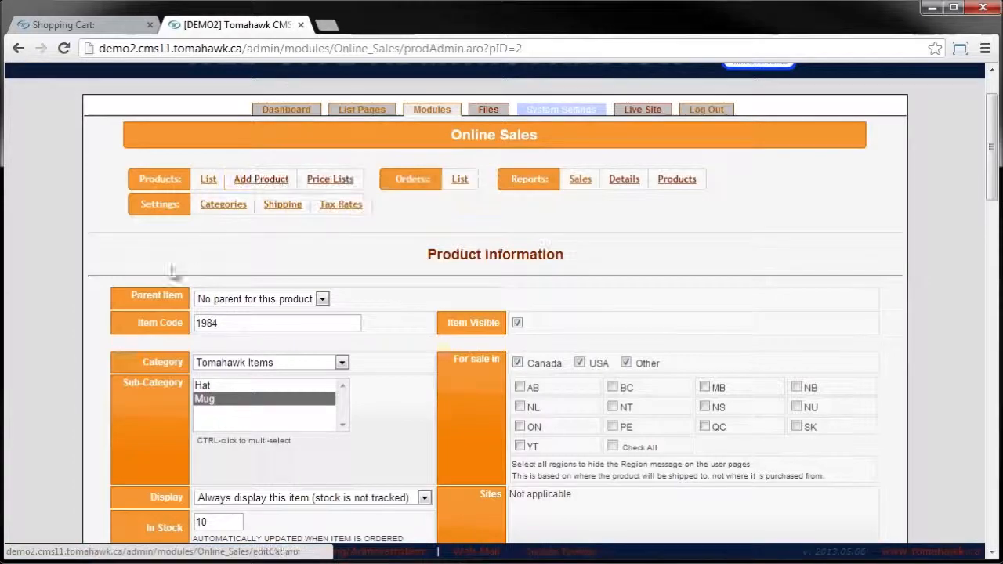
Examine the Parent Item options of the Tomahawk Mug, keeping no parent for this product.
{"action": "scroll", "coordinate": [210, 273], "scroll_direction": "down", "scroll_amount": 2}
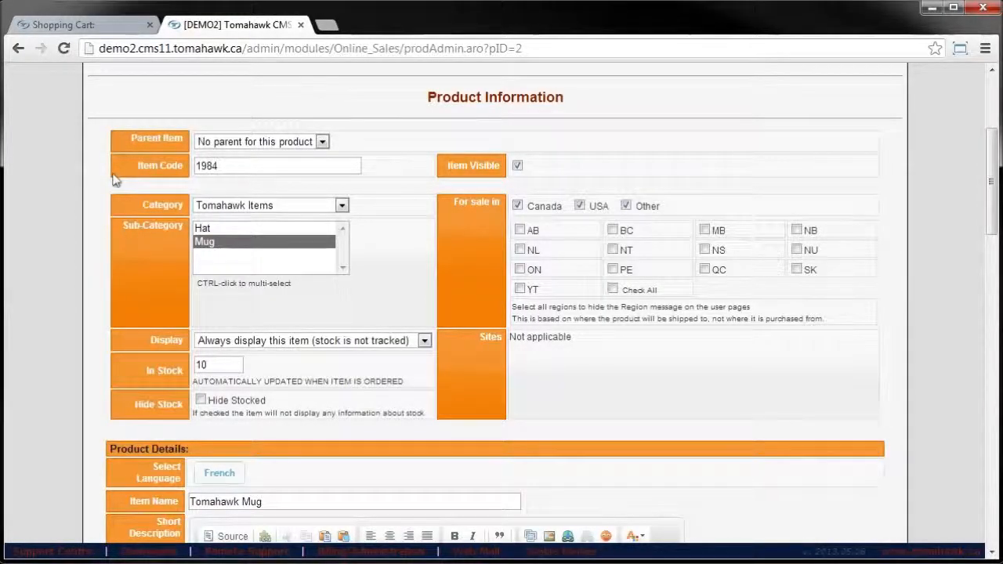
{"action": "left_click", "coordinate": [223, 144]}
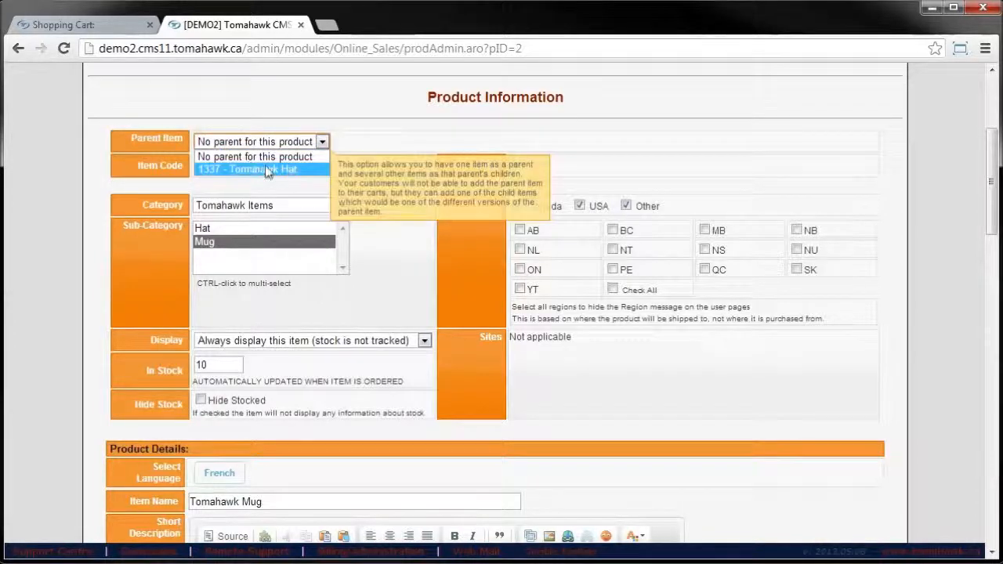
{"action": "left_click", "coordinate": [98, 139]}
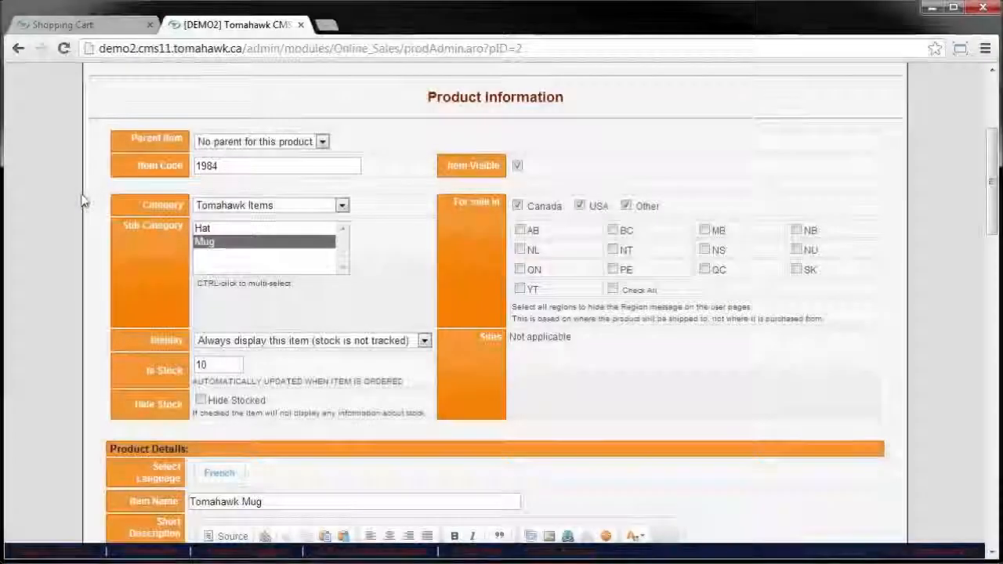
Return to the product list and reopen the Tomahawk Mug's product information.
{"action": "scroll", "coordinate": [81, 201], "scroll_direction": "up", "scroll_amount": 3}
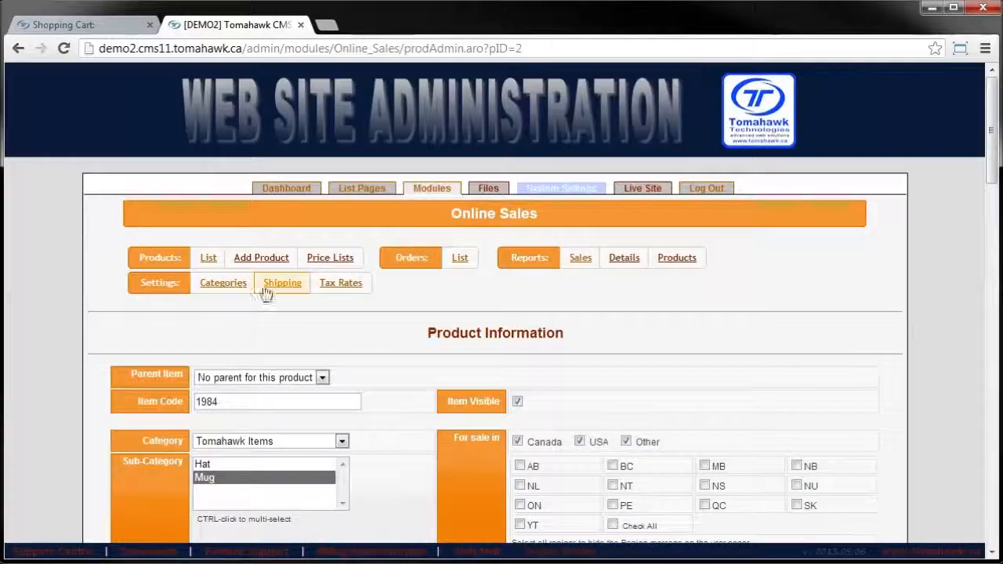
{"action": "left_click", "coordinate": [206, 258]}
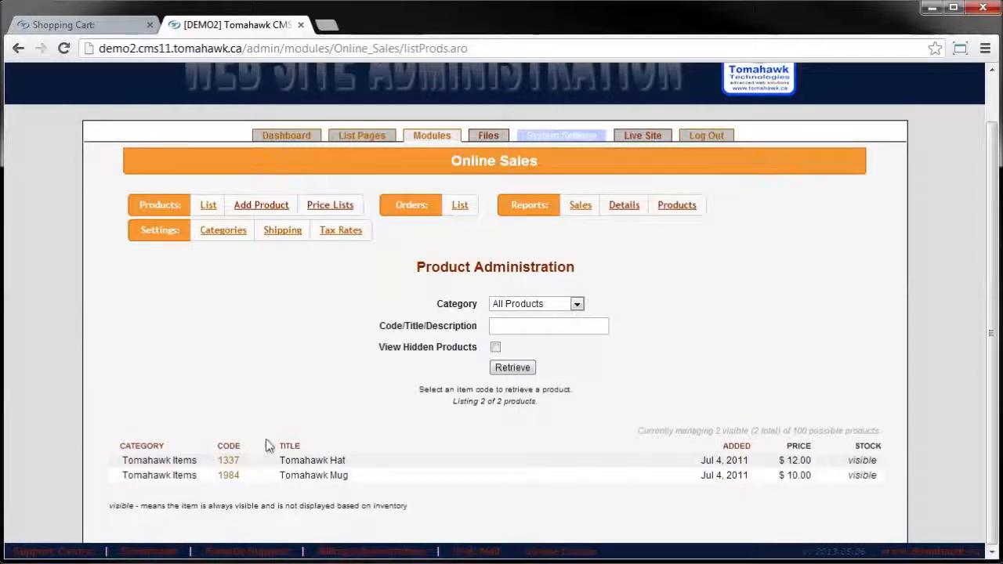
{"action": "left_click", "coordinate": [229, 476]}
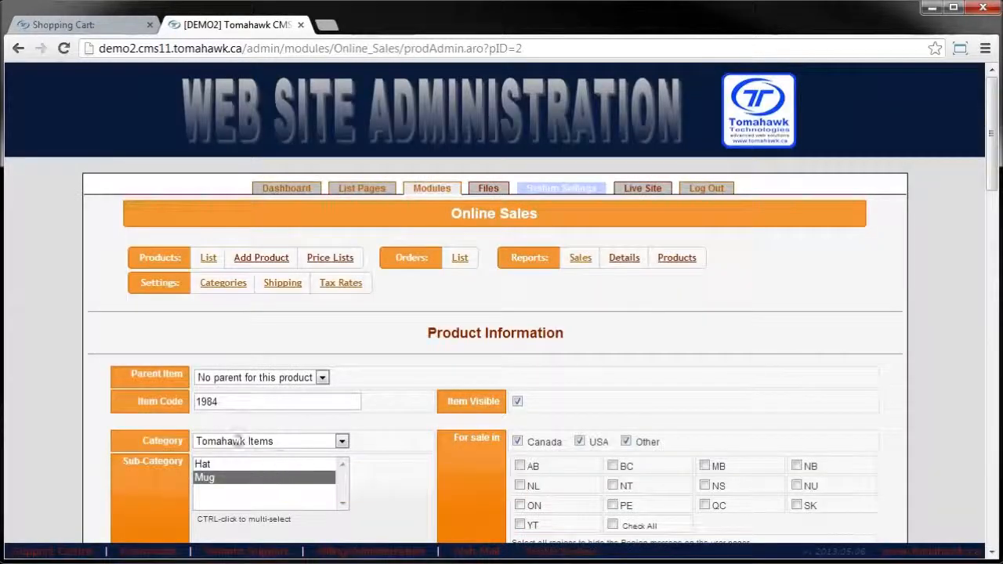
Examine the mug's item code, Item Visible setting and category in the product information.
{"action": "left_click_drag", "start_coordinate": [229, 402], "coordinate": [145, 402]}
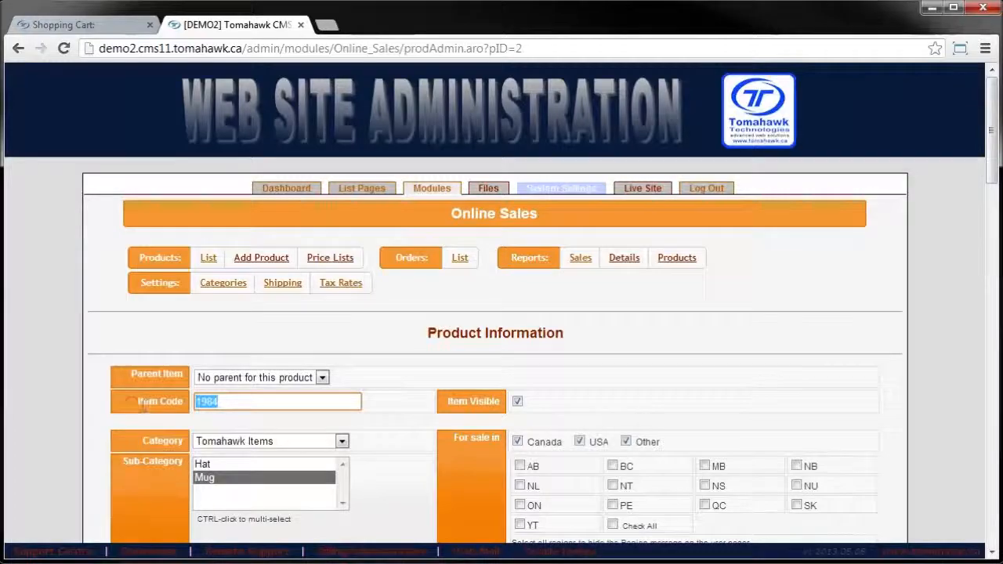
{"action": "left_click", "coordinate": [133, 405]}
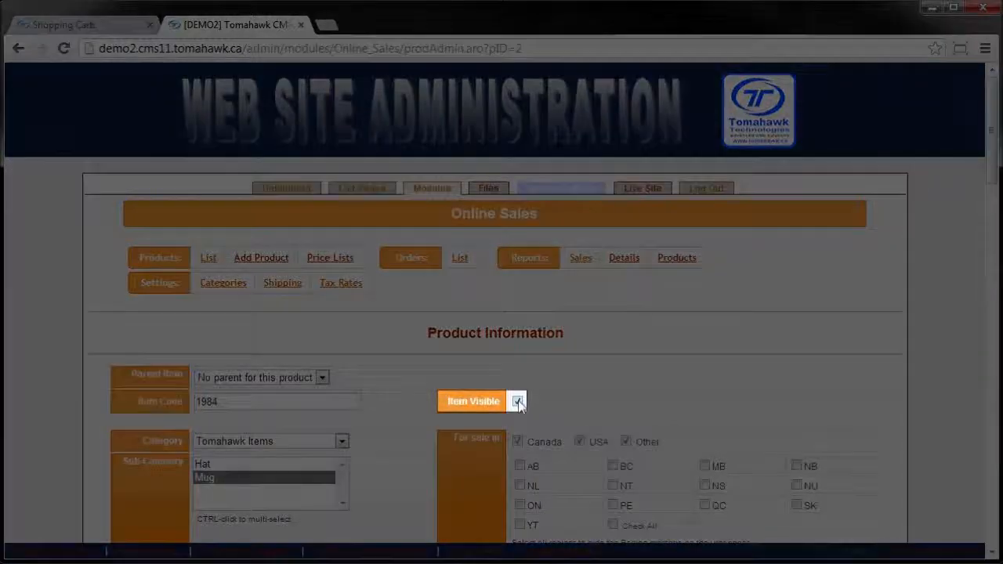
{"action": "scroll", "coordinate": [523, 375], "scroll_direction": "down", "scroll_amount": 2}
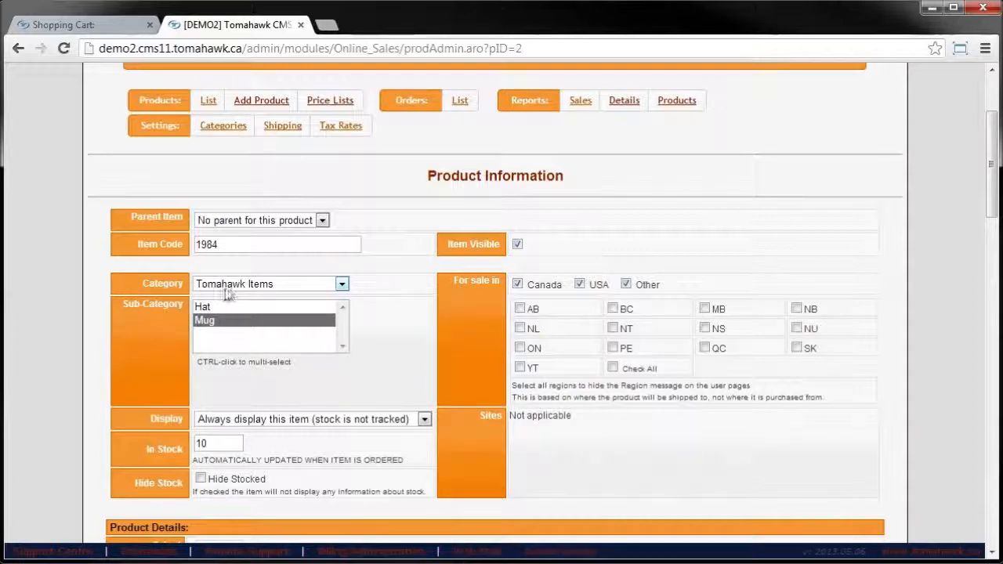
{"action": "mouse_move", "coordinate": [230, 292]}
Examine the mug's Display options, keeping Always display this item (stock is not tracked).
{"action": "scroll", "coordinate": [841, 414], "scroll_direction": "down", "scroll_amount": 1}
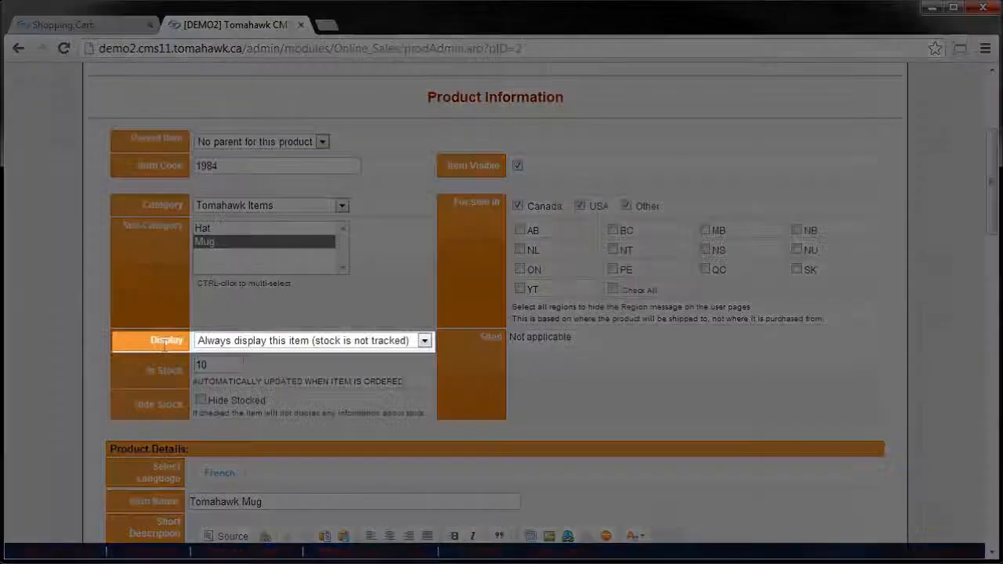
{"action": "left_click", "coordinate": [241, 343]}
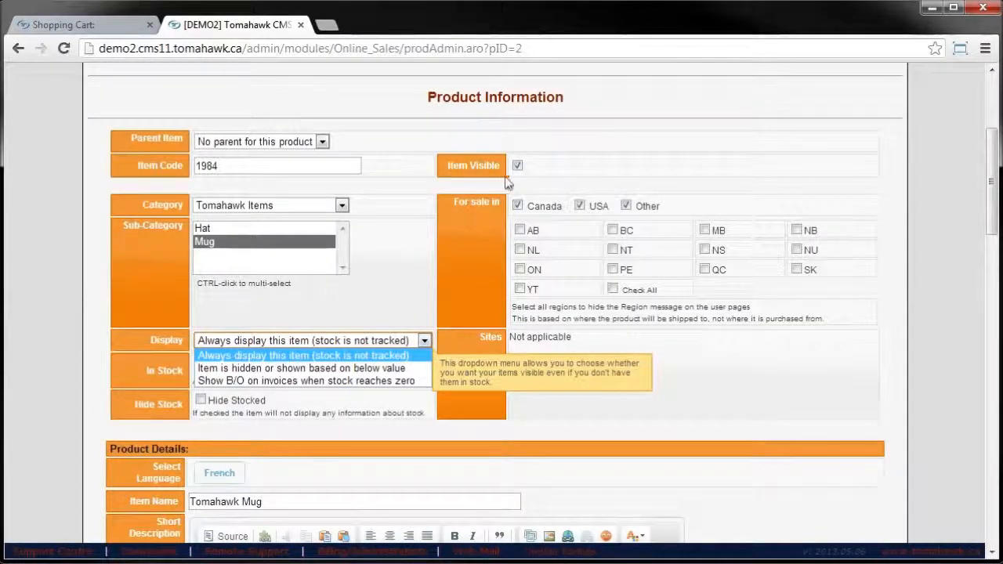
{"action": "left_click", "coordinate": [328, 355]}
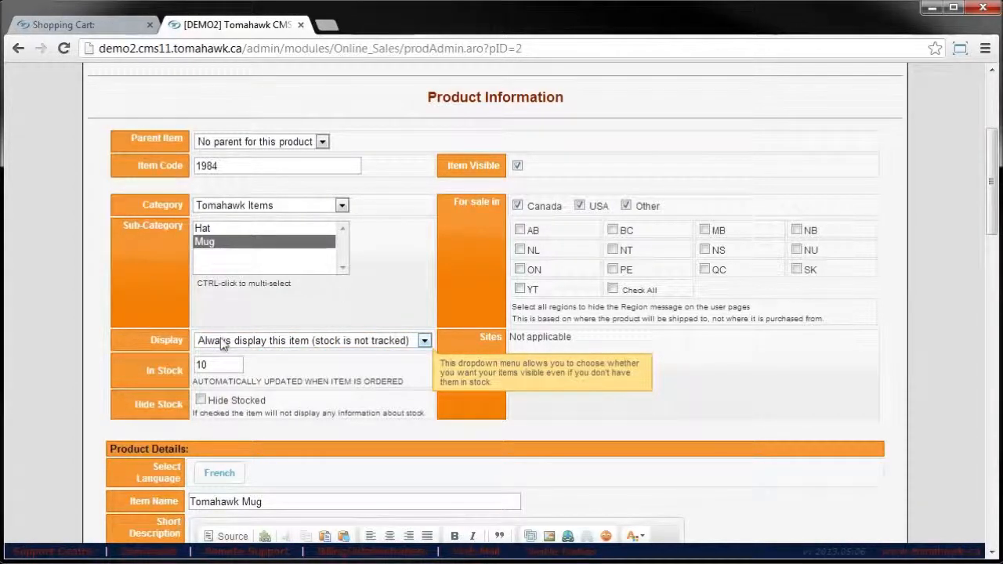
{"action": "left_click", "coordinate": [223, 344]}
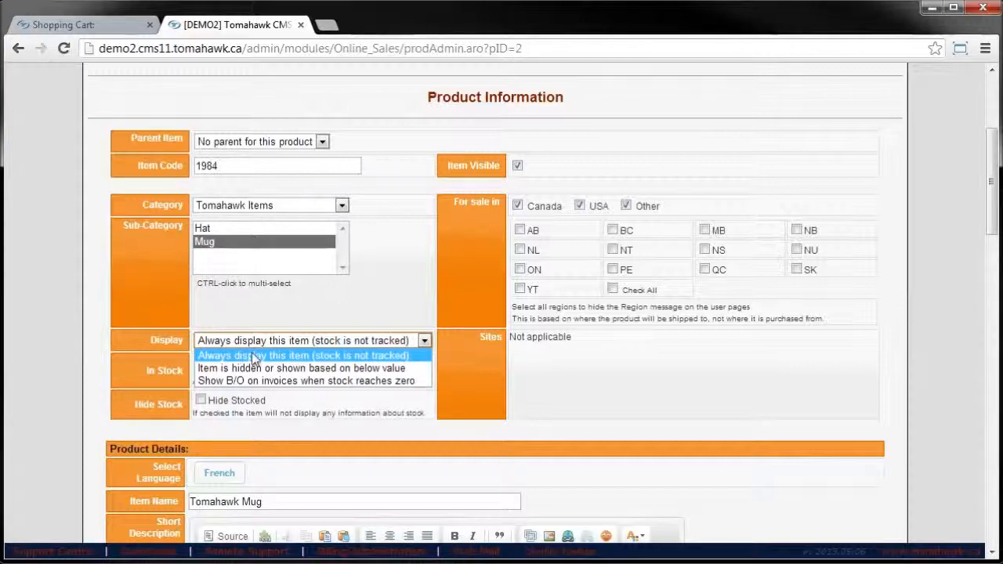
{"action": "left_click", "coordinate": [118, 317]}
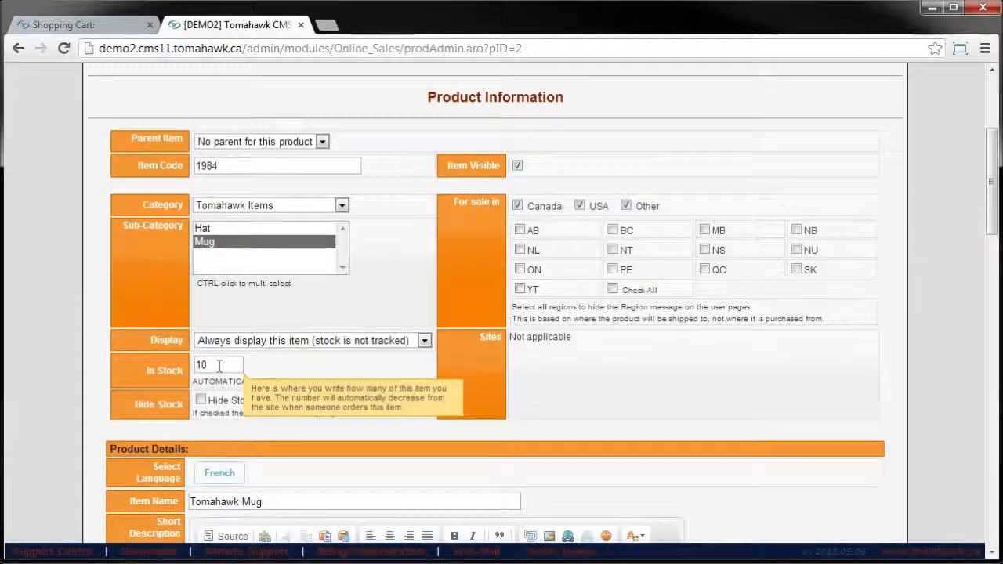
Examine the mug's In Stock quantity and the Hide Stock option.
{"action": "left_click_drag", "start_coordinate": [220, 366], "coordinate": [198, 365]}
{"action": "left_click", "coordinate": [137, 364]}
{"action": "scroll", "coordinate": [118, 372], "scroll_direction": "down", "scroll_amount": 2}
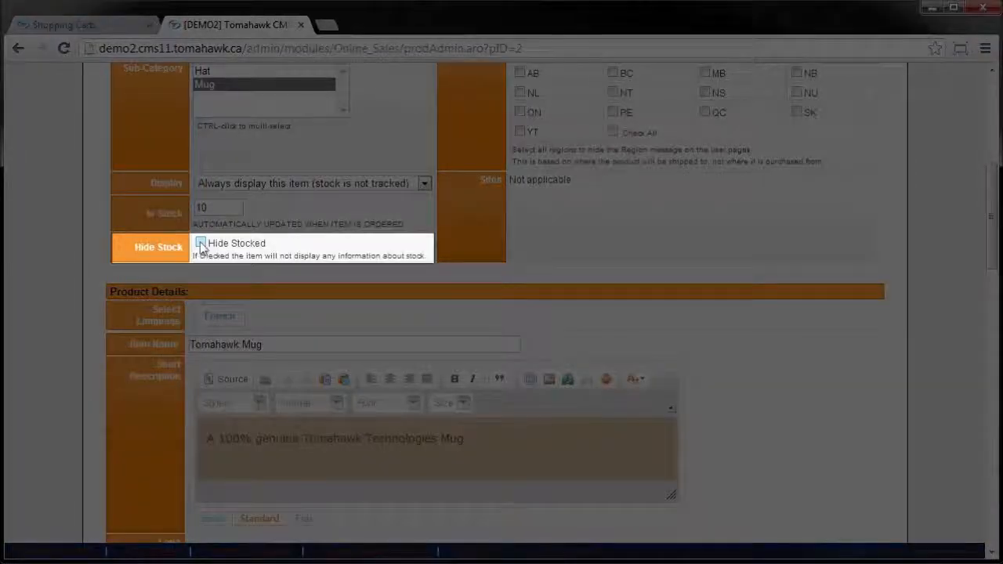
Examine the language option and item name in the product details, and compare the name with the storefront's mug listing.
{"action": "scroll", "coordinate": [193, 248], "scroll_direction": "down", "scroll_amount": 1}
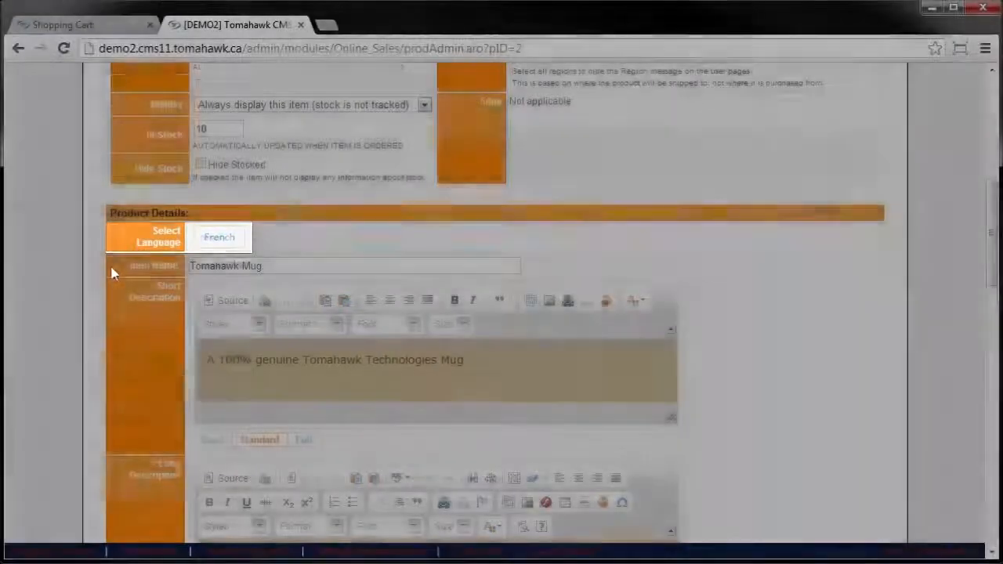
{"action": "scroll", "coordinate": [112, 272], "scroll_direction": "down", "scroll_amount": 1}
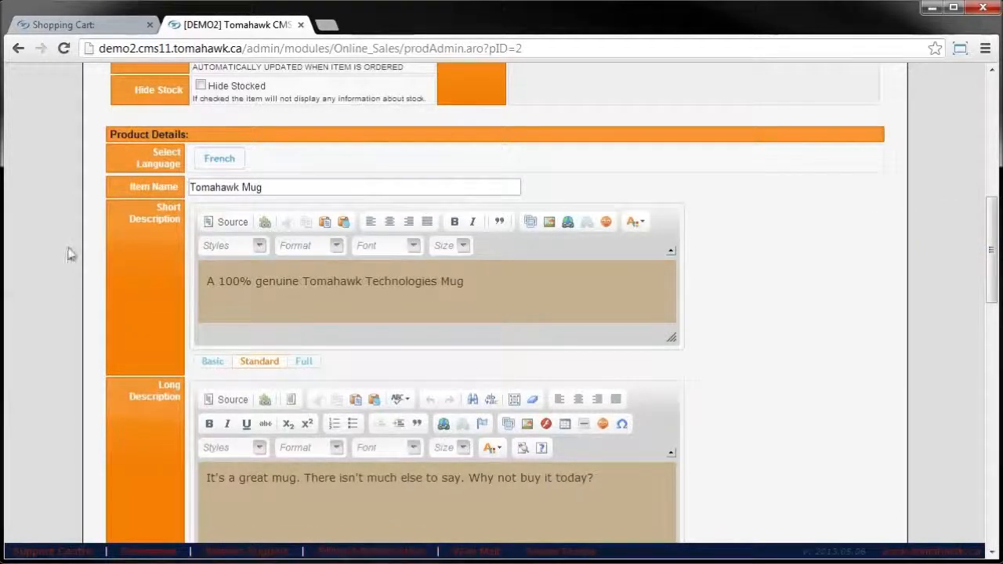
{"action": "scroll", "coordinate": [74, 253], "scroll_direction": "up", "scroll_amount": 1}
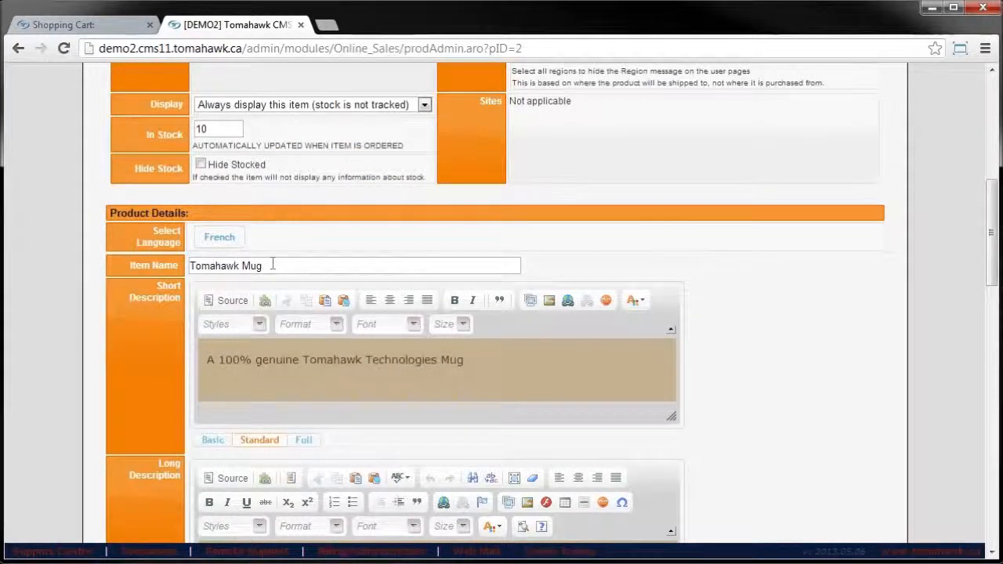
{"action": "mouse_move", "coordinate": [273, 265]}
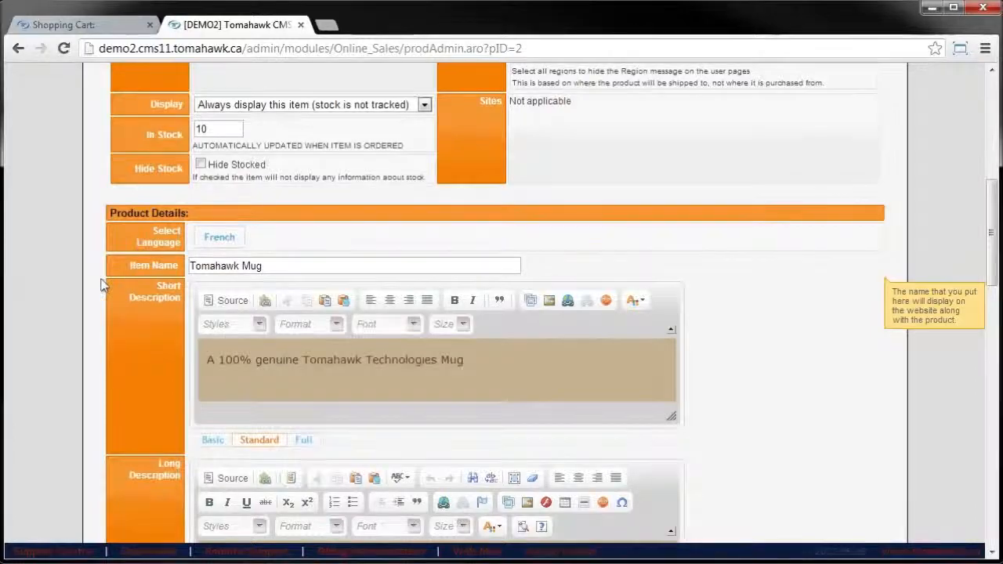
{"action": "scroll", "coordinate": [102, 287], "scroll_direction": "down", "scroll_amount": 1}
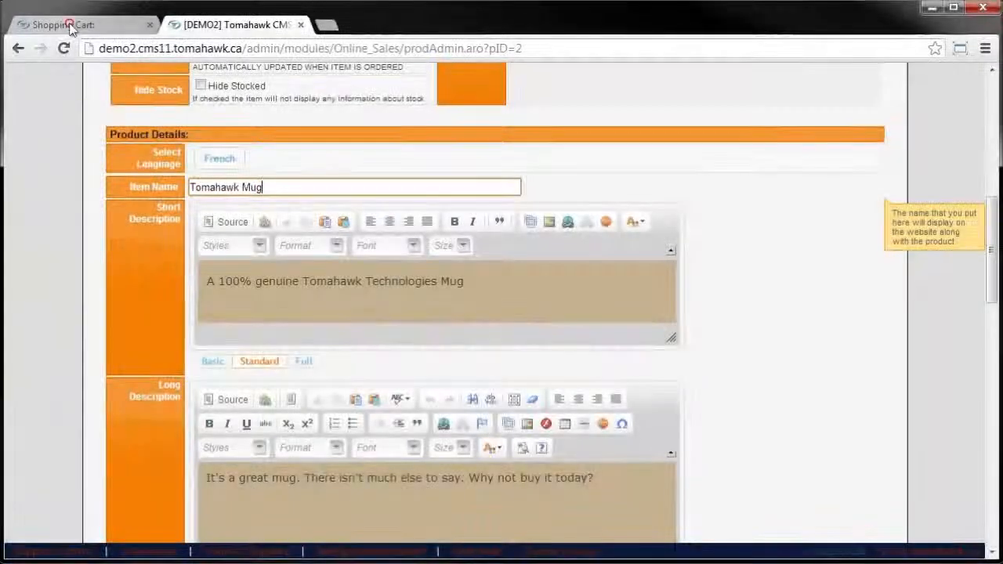
{"action": "left_click", "coordinate": [65, 24]}
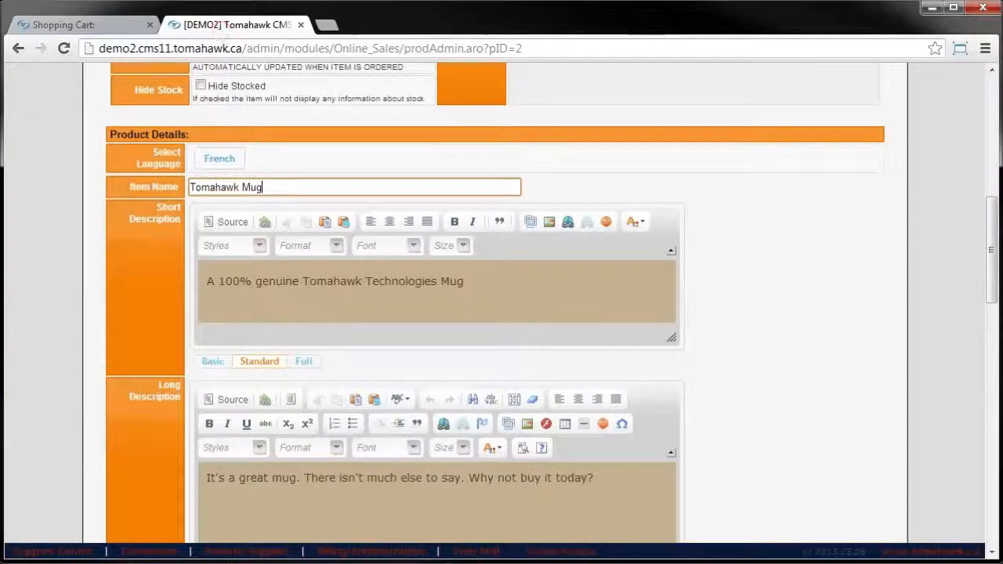
{"action": "left_click", "coordinate": [216, 26]}
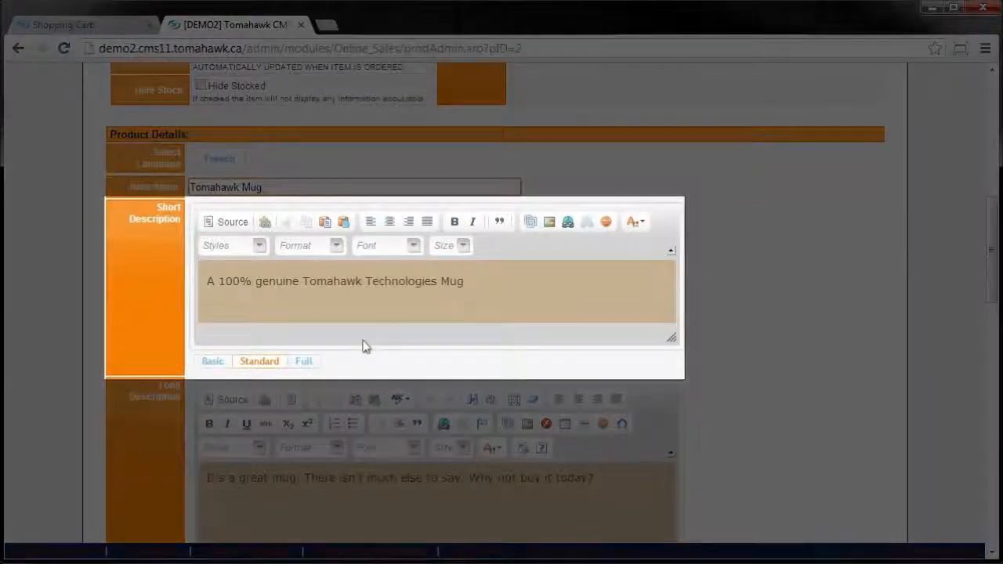
Delete and re-add the empty line below the mug's short description, and compare the description with the storefront listing.
{"action": "left_click", "coordinate": [470, 298]}
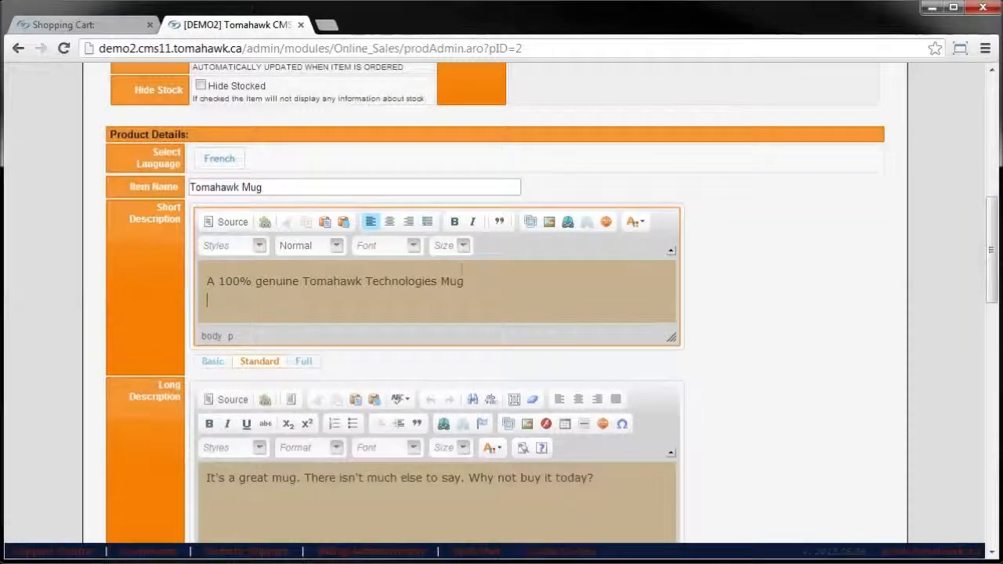
{"action": "key", "text": "BackSpace"}
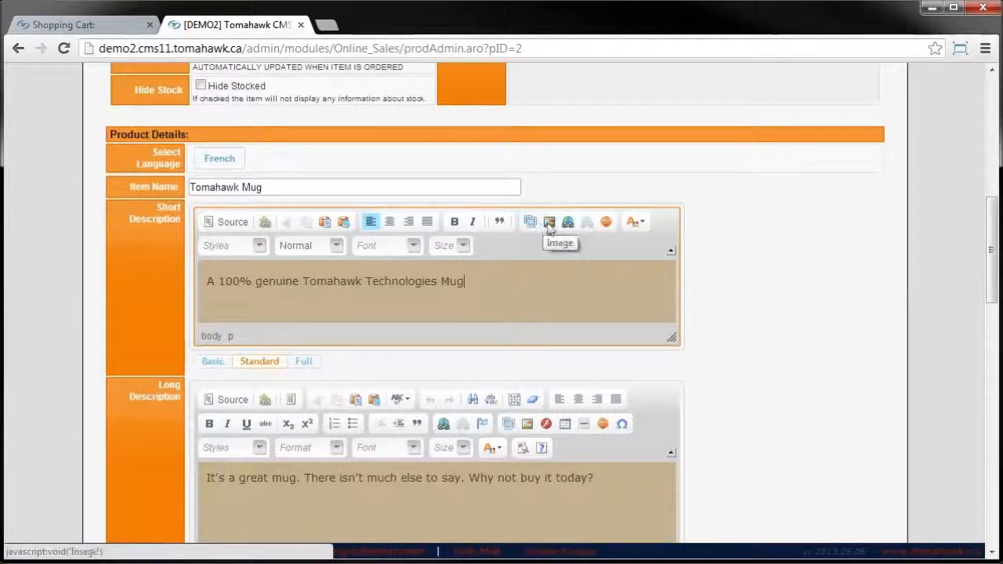
{"action": "key", "text": "Return"}
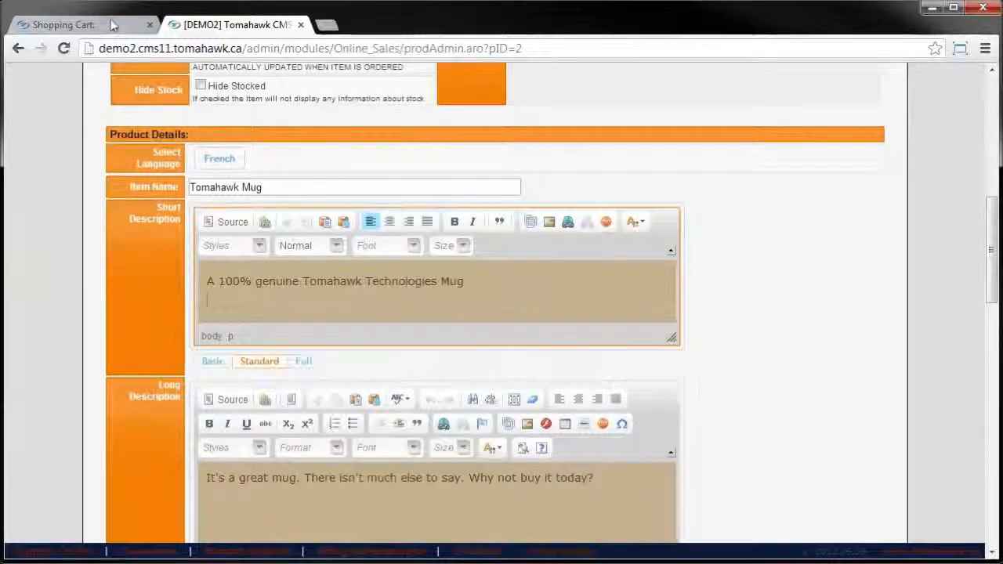
{"action": "left_click", "coordinate": [63, 24]}
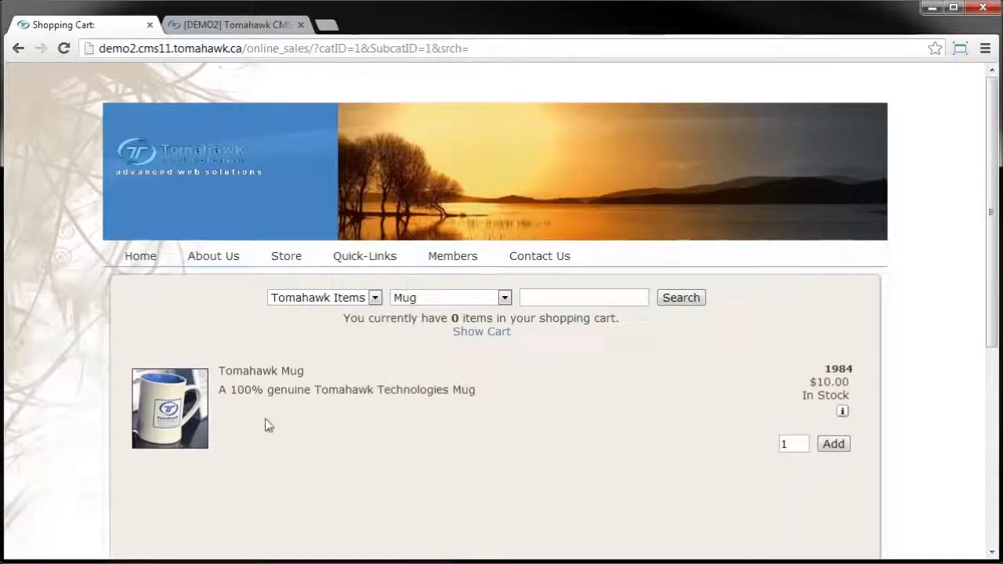
{"action": "left_click", "coordinate": [227, 25]}
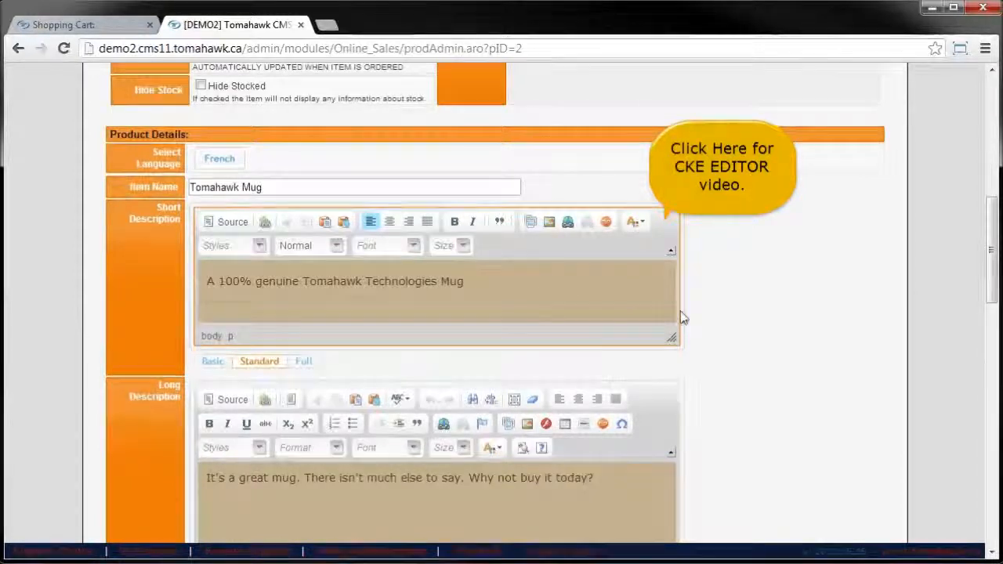
Examine the mug's short and long description fields, and compare them with the description in the storefront's mug listing.
{"action": "scroll", "coordinate": [682, 317], "scroll_direction": "down", "scroll_amount": 1}
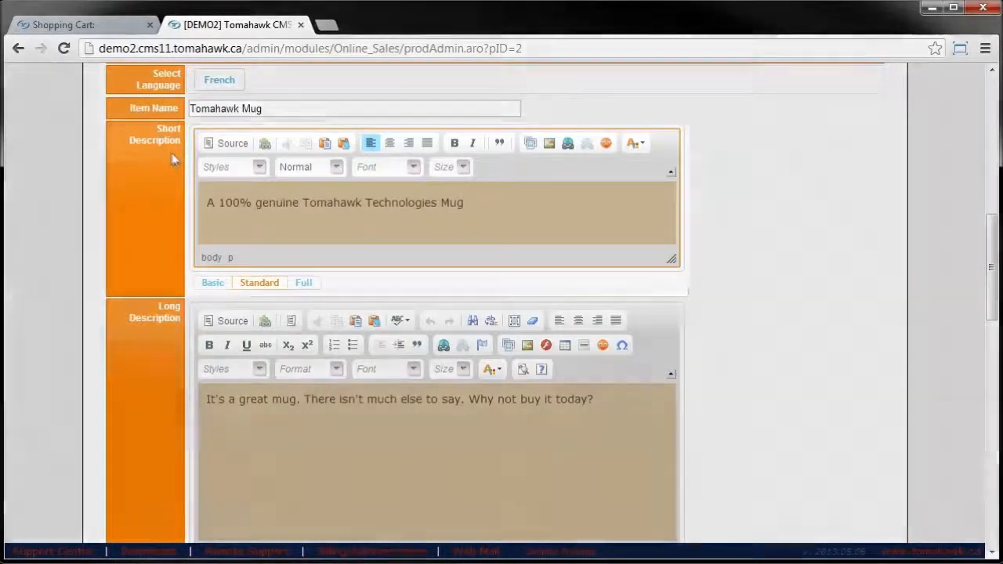
{"action": "scroll", "coordinate": [178, 331], "scroll_direction": "down", "scroll_amount": 1}
{"action": "scroll", "coordinate": [178, 333], "scroll_direction": "up", "scroll_amount": 1}
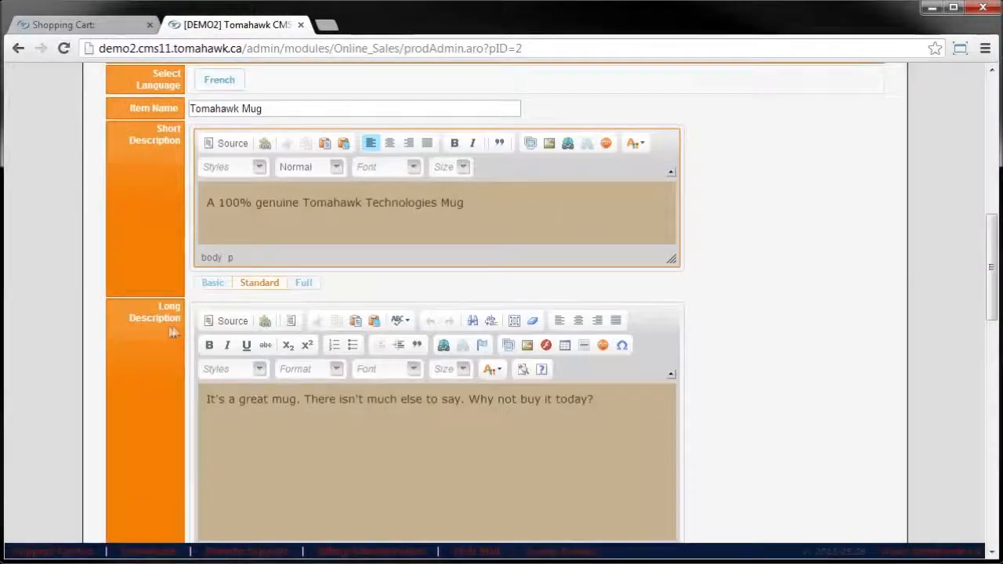
{"action": "left_click", "coordinate": [102, 25]}
{"action": "left_click_drag", "start_coordinate": [477, 394], "coordinate": [221, 408]}
{"action": "left_click", "coordinate": [230, 389]}
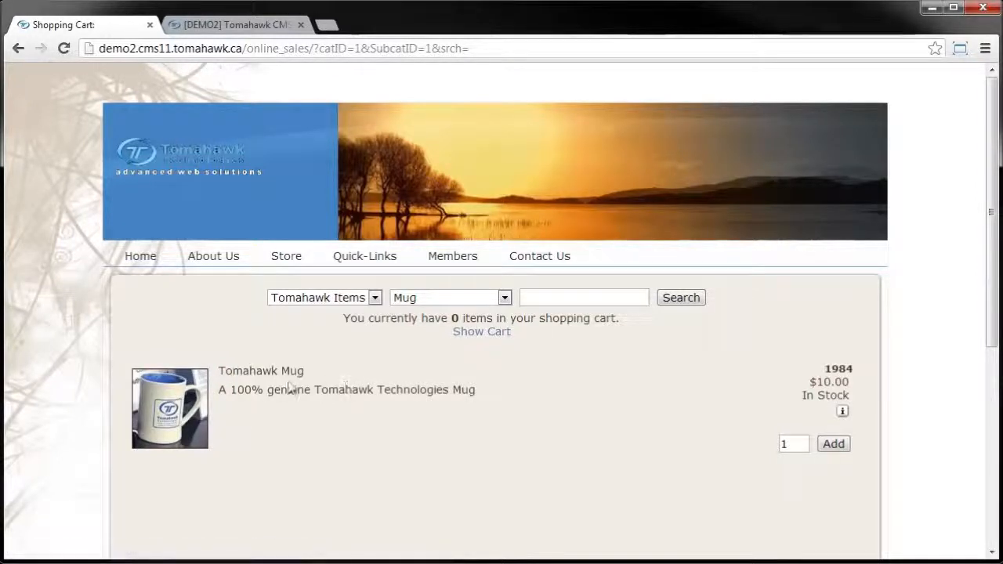
{"action": "left_click_drag", "start_coordinate": [218, 391], "coordinate": [450, 390]}
{"action": "left_click", "coordinate": [480, 392]}
Open the mug's detail page on the storefront and compare its short and long descriptions with the admin fields.
{"action": "left_click", "coordinate": [192, 416]}
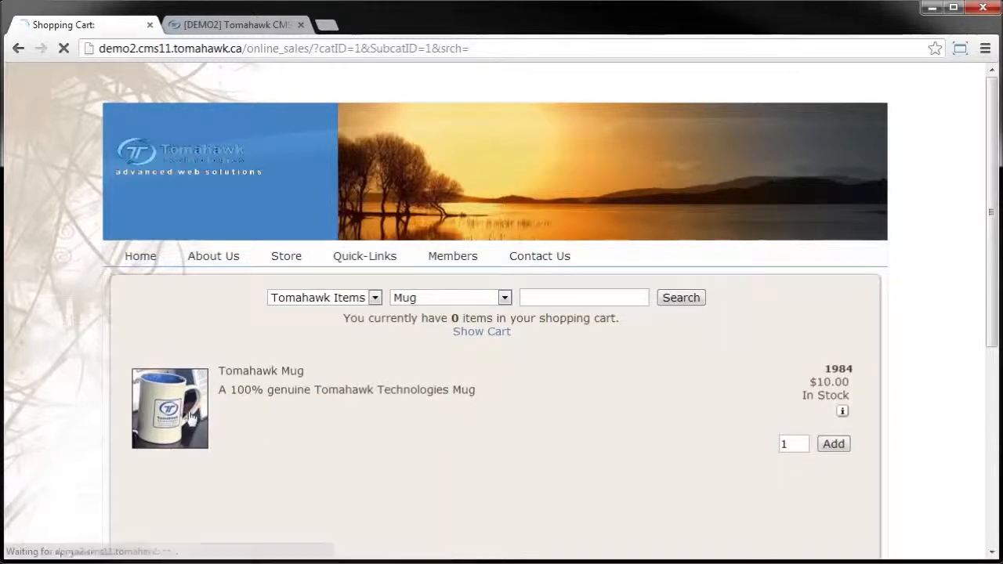
{"action": "scroll", "coordinate": [432, 376], "scroll_direction": "down", "scroll_amount": 2}
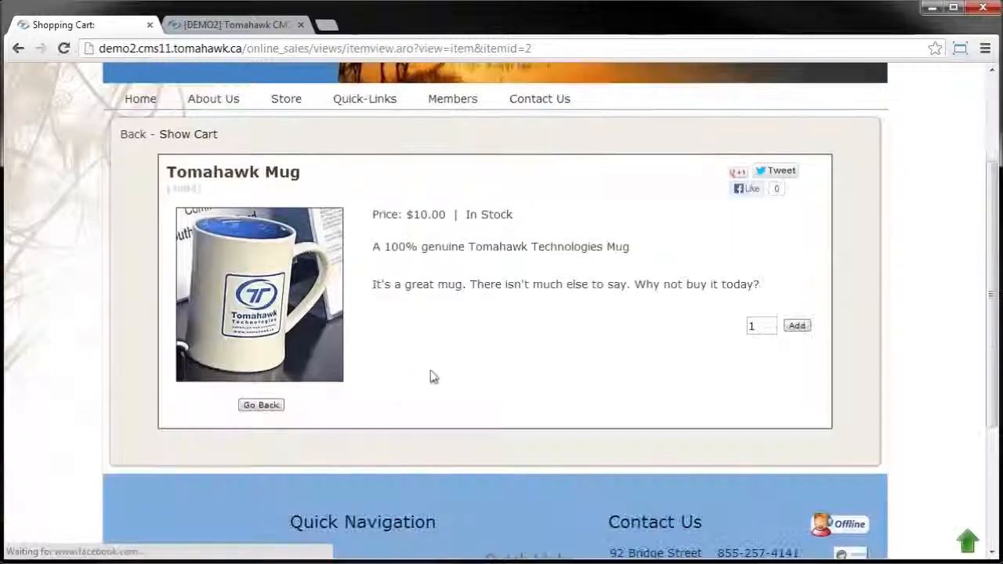
{"action": "left_click_drag", "start_coordinate": [398, 245], "coordinate": [611, 246]}
{"action": "left_click", "coordinate": [477, 287]}
{"action": "left_click_drag", "start_coordinate": [394, 284], "coordinate": [728, 288]}
{"action": "left_click", "coordinate": [235, 24]}
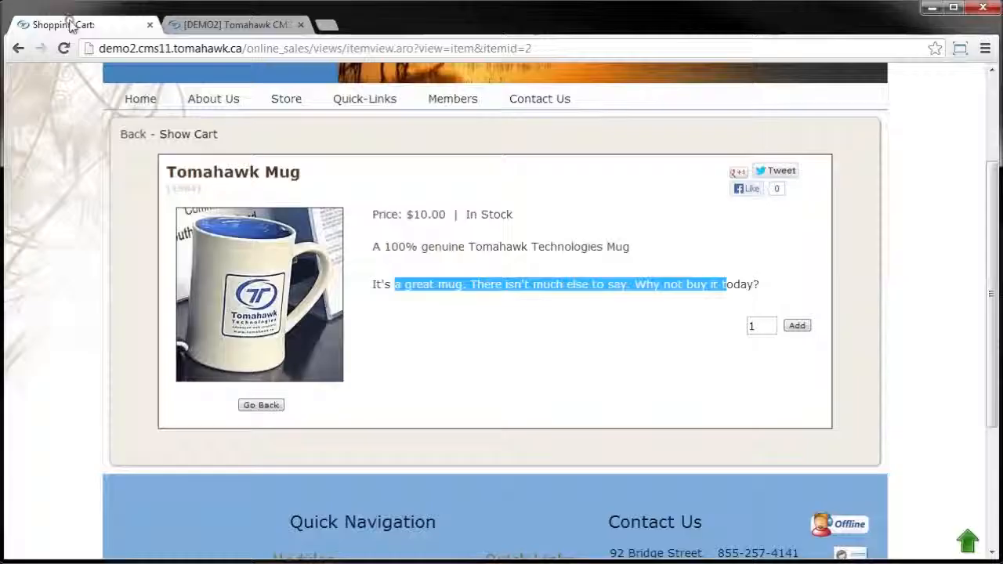
Examine the stock status, price, item code and item name on the mug's storefront detail page.
{"action": "left_click", "coordinate": [69, 25]}
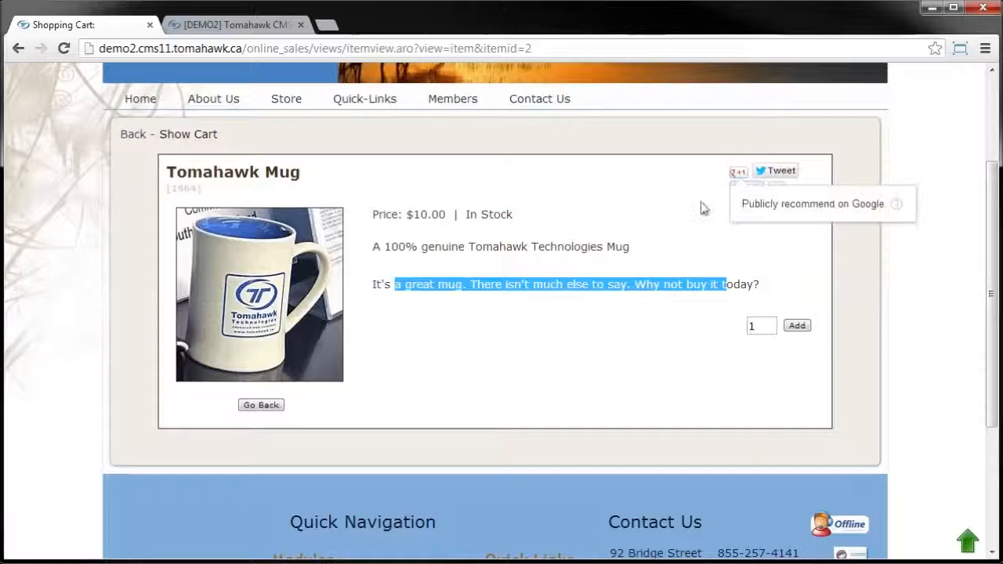
{"action": "left_click_drag", "start_coordinate": [464, 214], "coordinate": [513, 214]}
{"action": "left_click", "coordinate": [517, 215]}
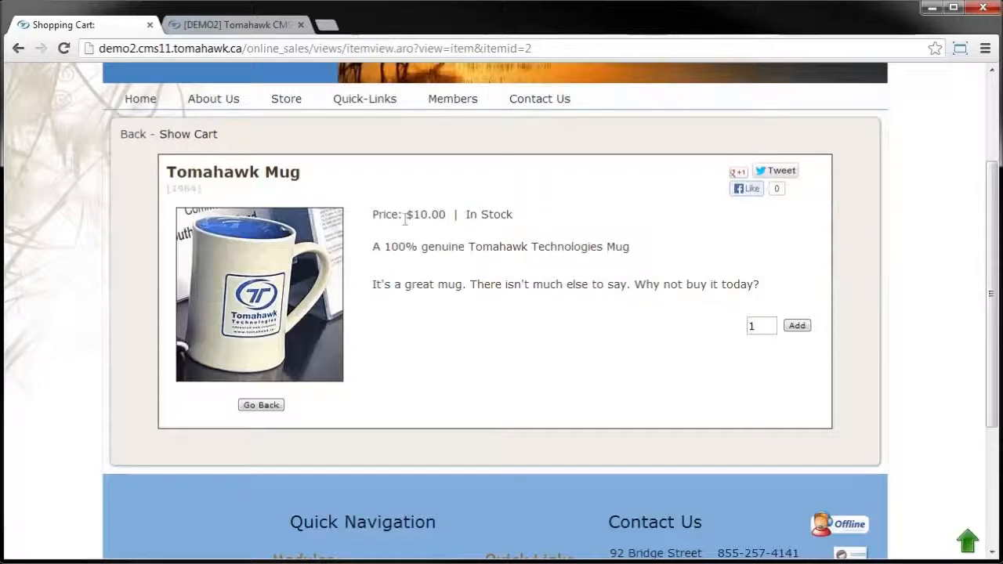
{"action": "left_click_drag", "start_coordinate": [164, 188], "coordinate": [142, 214]}
{"action": "left_click", "coordinate": [144, 214]}
{"action": "left_click_drag", "start_coordinate": [212, 195], "coordinate": [149, 188]}
{"action": "left_click", "coordinate": [112, 207]}
{"action": "left_click_drag", "start_coordinate": [211, 173], "coordinate": [280, 174]}
{"action": "left_click", "coordinate": [365, 177]}
Review the mug's unit cost and discount choices in the admin, and turn Taxable on and off to view its tax options.
{"action": "left_click", "coordinate": [209, 27]}
{"action": "scroll", "coordinate": [128, 380], "scroll_direction": "down", "scroll_amount": 4}
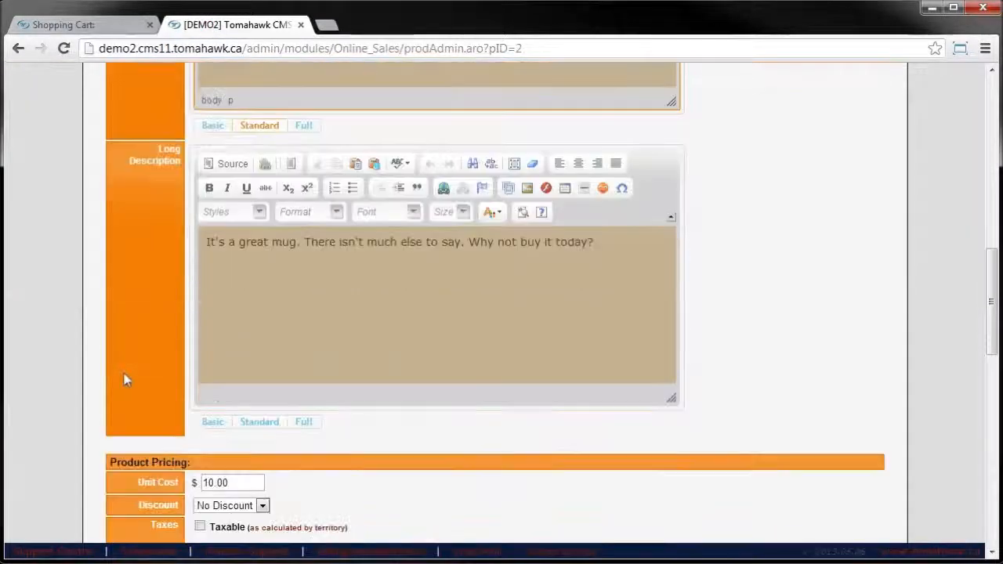
{"action": "scroll", "coordinate": [112, 321], "scroll_direction": "down", "scroll_amount": 1}
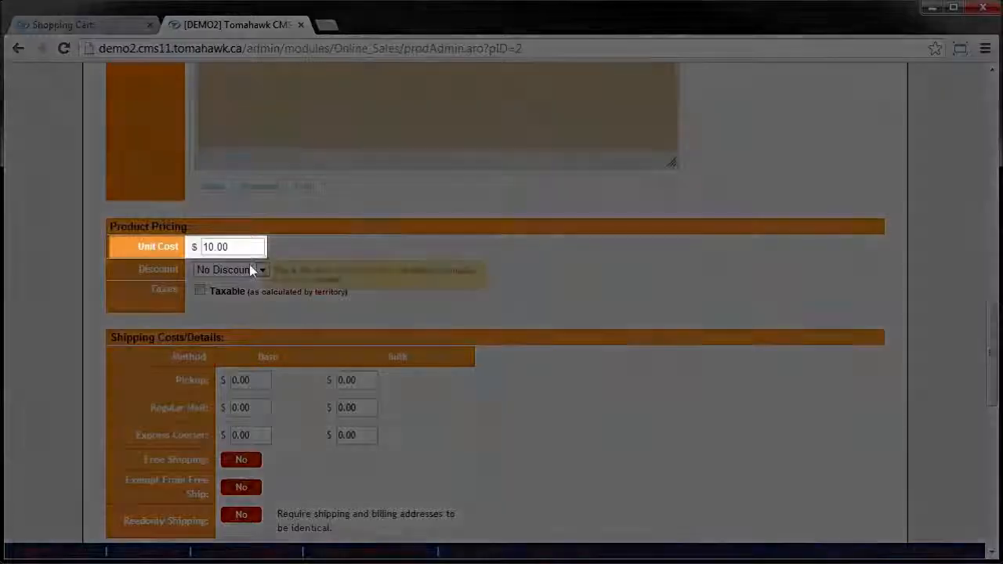
{"action": "left_click", "coordinate": [253, 271]}
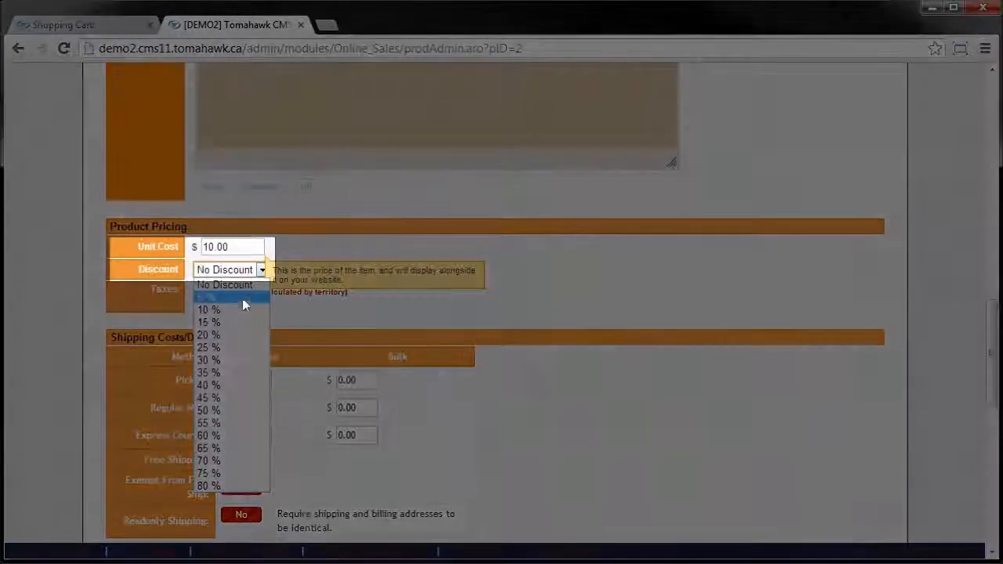
{"action": "left_click", "coordinate": [128, 272]}
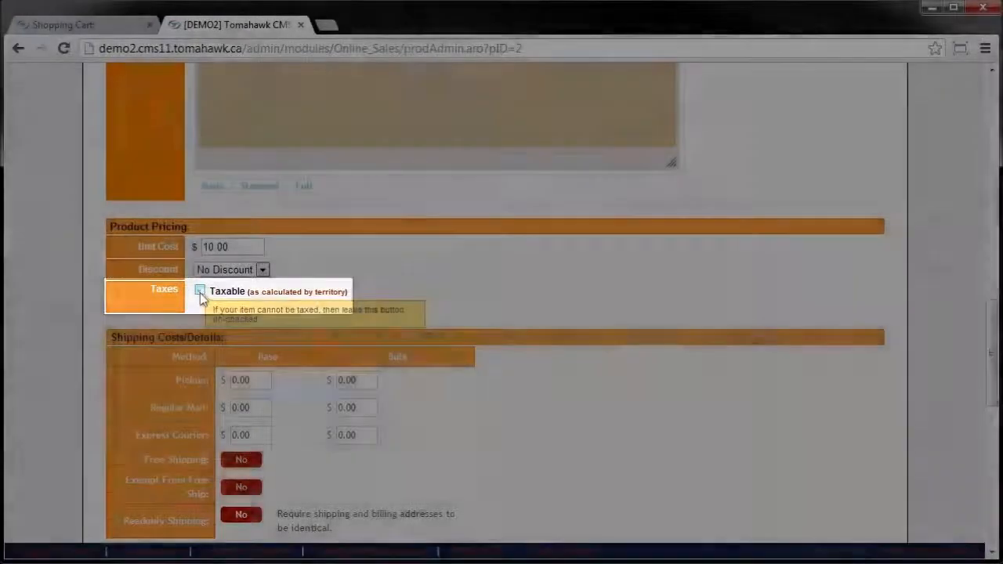
{"action": "left_click", "coordinate": [199, 292]}
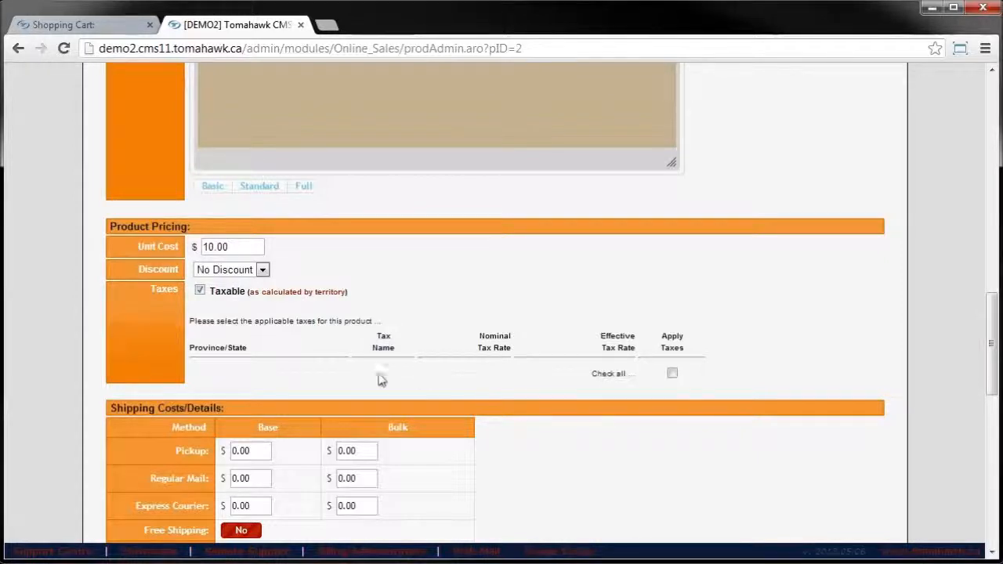
{"action": "left_click", "coordinate": [201, 291]}
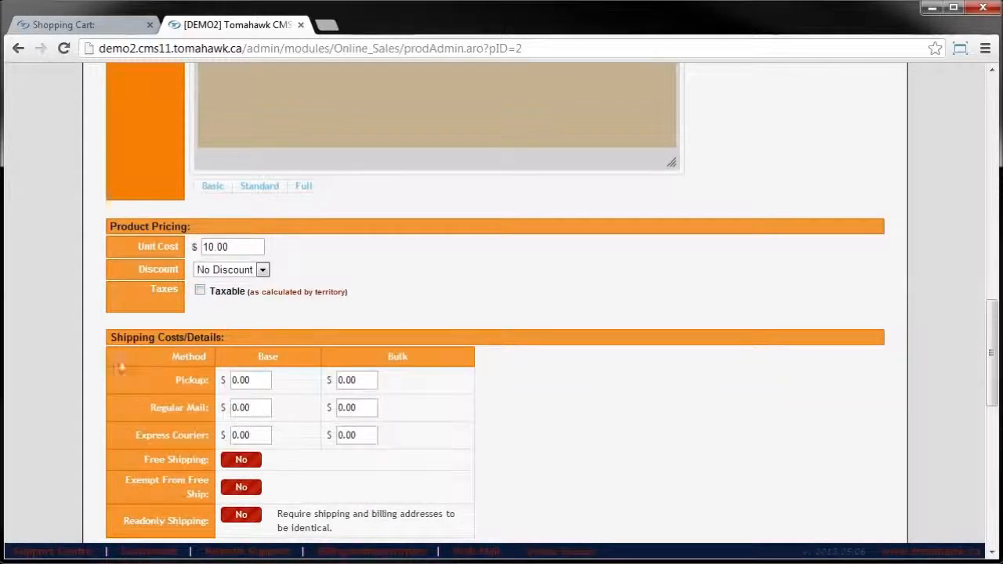
Examine the mug's shipping cost methods and view the matching labels in the Online Sales shipping settings.
{"action": "scroll", "coordinate": [70, 346], "scroll_direction": "down", "scroll_amount": 1}
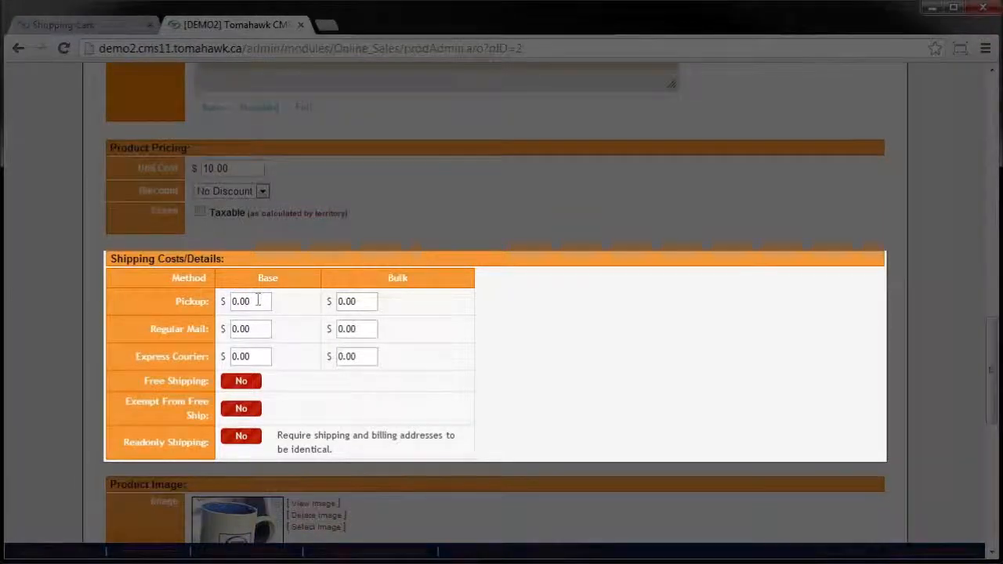
{"action": "scroll", "coordinate": [258, 300], "scroll_direction": "up", "scroll_amount": 15}
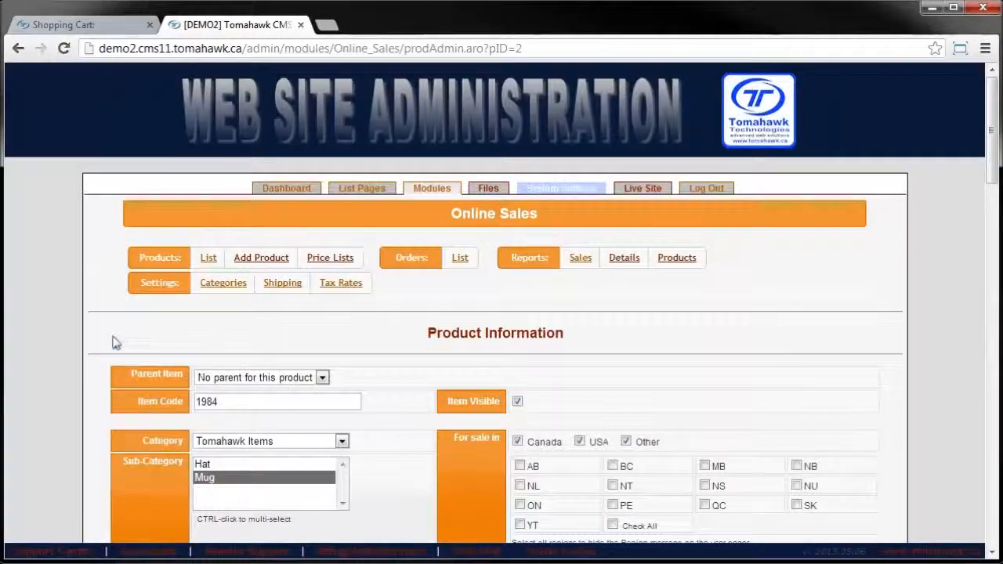
{"action": "left_click", "coordinate": [279, 291]}
{"action": "scroll", "coordinate": [379, 366], "scroll_direction": "down", "scroll_amount": 1}
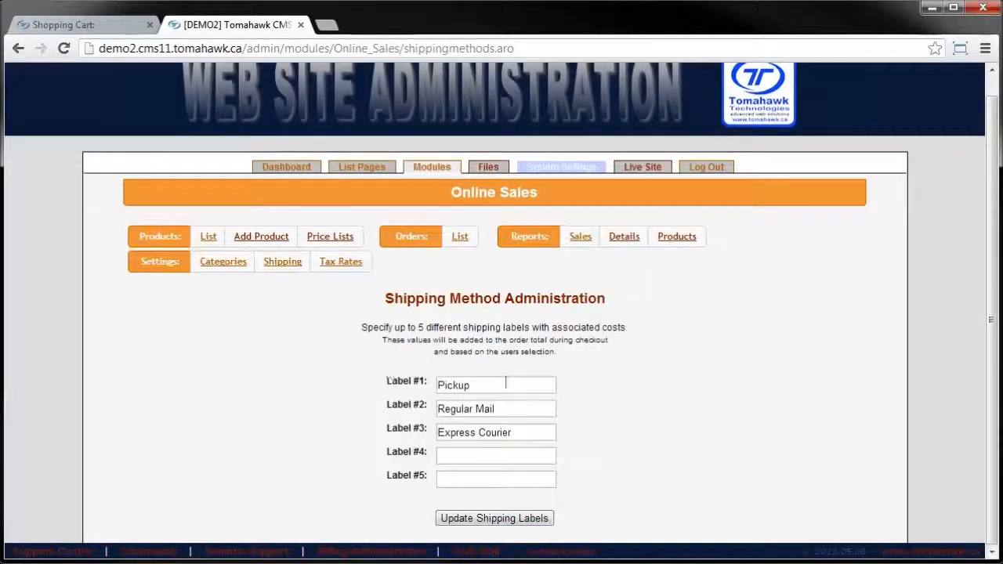
Reopen the Tomahawk Mug from the product list at its Shipping Costs/Details section.
{"action": "left_click", "coordinate": [208, 238]}
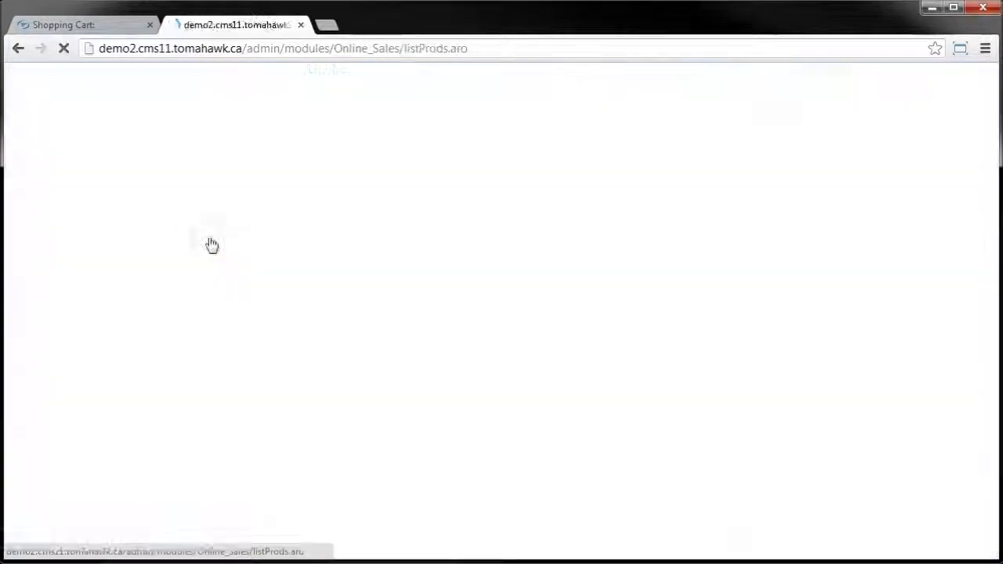
{"action": "scroll", "coordinate": [352, 438], "scroll_direction": "down", "scroll_amount": 2}
{"action": "left_click", "coordinate": [232, 478]}
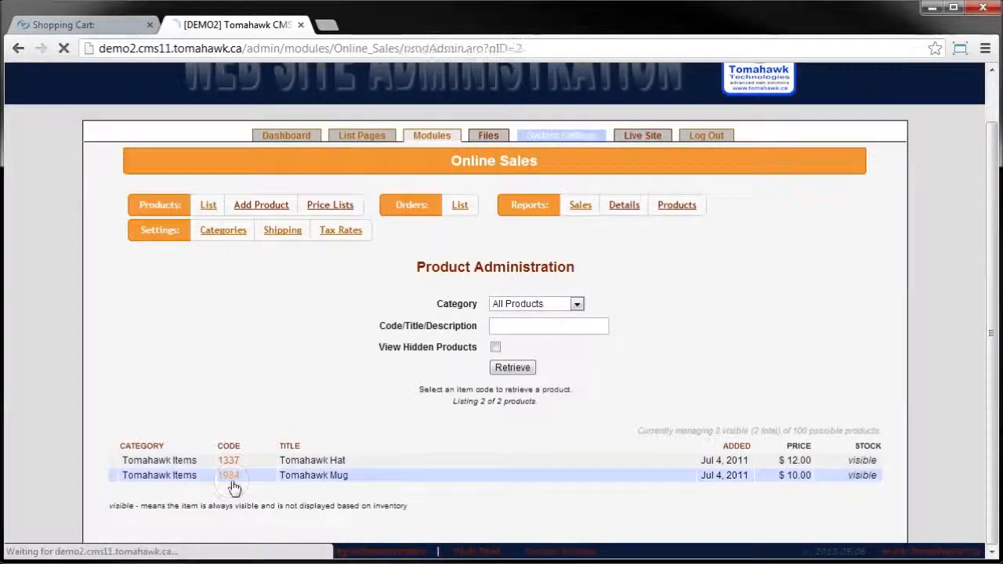
{"action": "scroll", "coordinate": [423, 409], "scroll_direction": "down", "scroll_amount": 10}
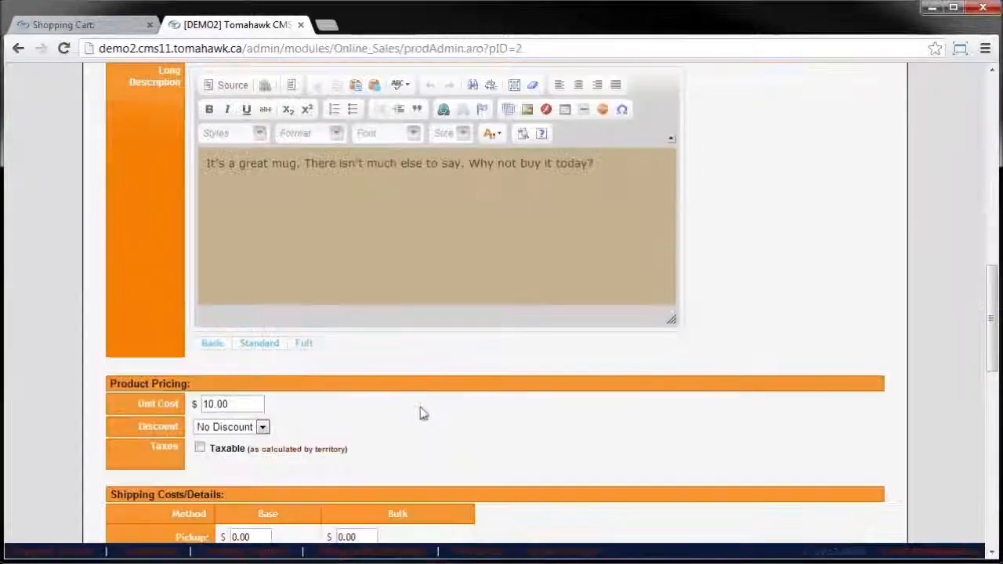
{"action": "scroll", "coordinate": [419, 413], "scroll_direction": "down", "scroll_amount": 4}
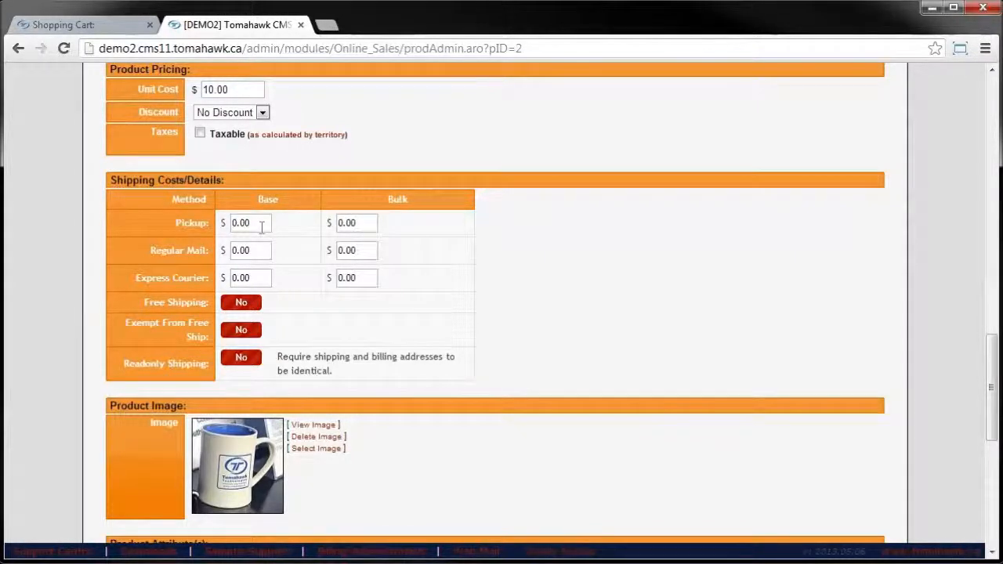
Set the mug's Express Courier shipping to a base cost of $5.00 and a bulk cost of $1.00.
{"action": "left_click", "coordinate": [259, 249]}
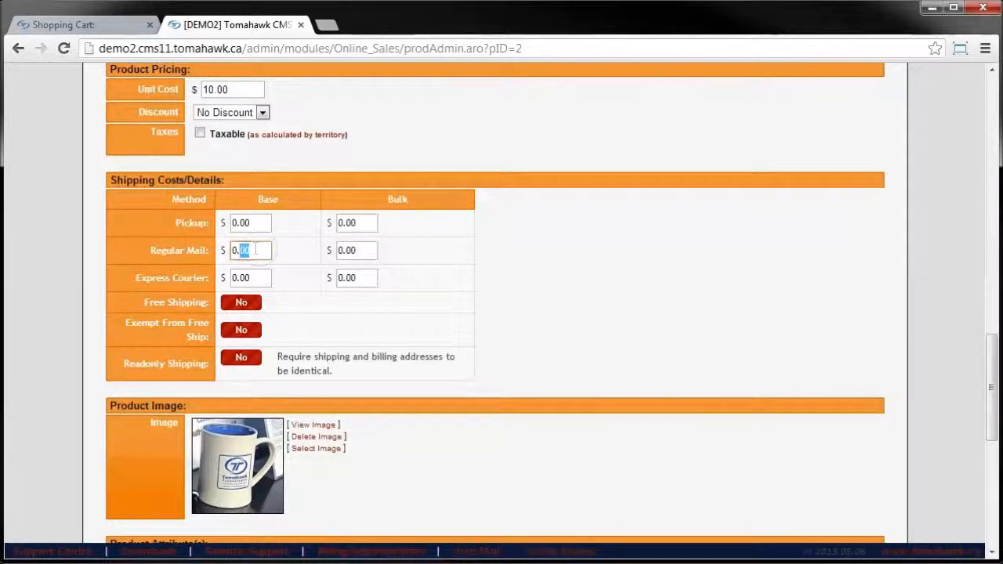
{"action": "double_click", "coordinate": [260, 281]}
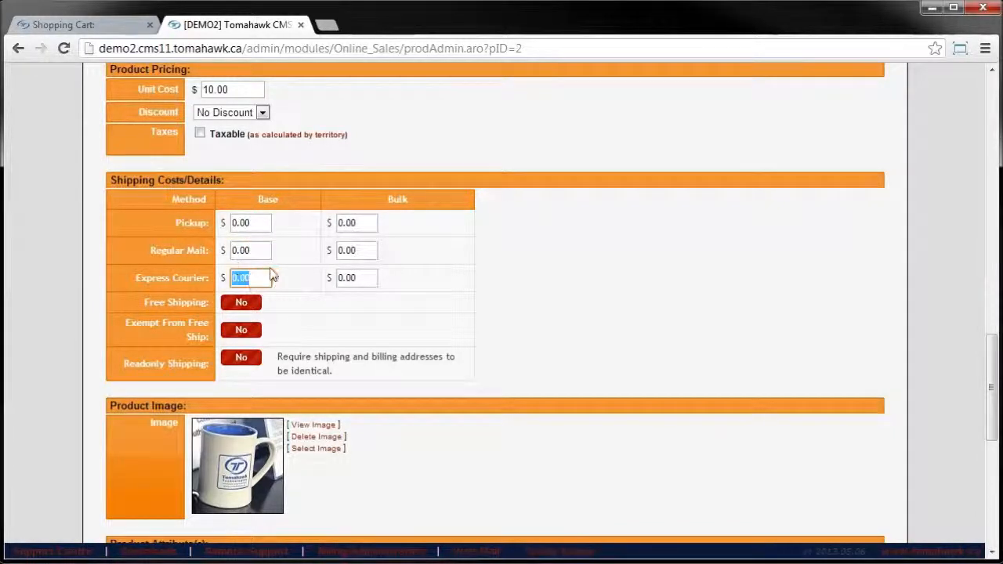
{"action": "type", "text": "5.00"}
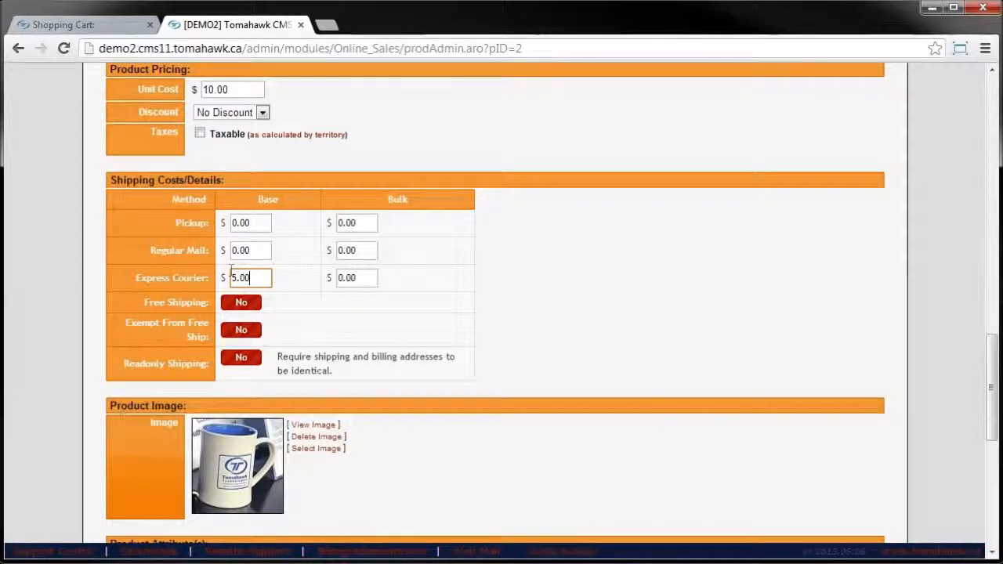
{"action": "double_click", "coordinate": [359, 280]}
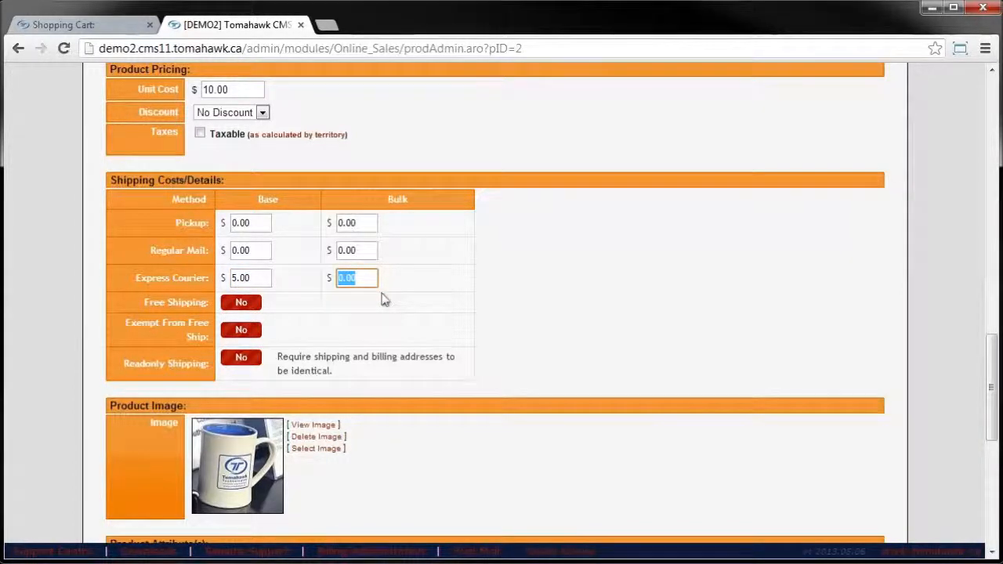
{"action": "type", "text": "10.00"}
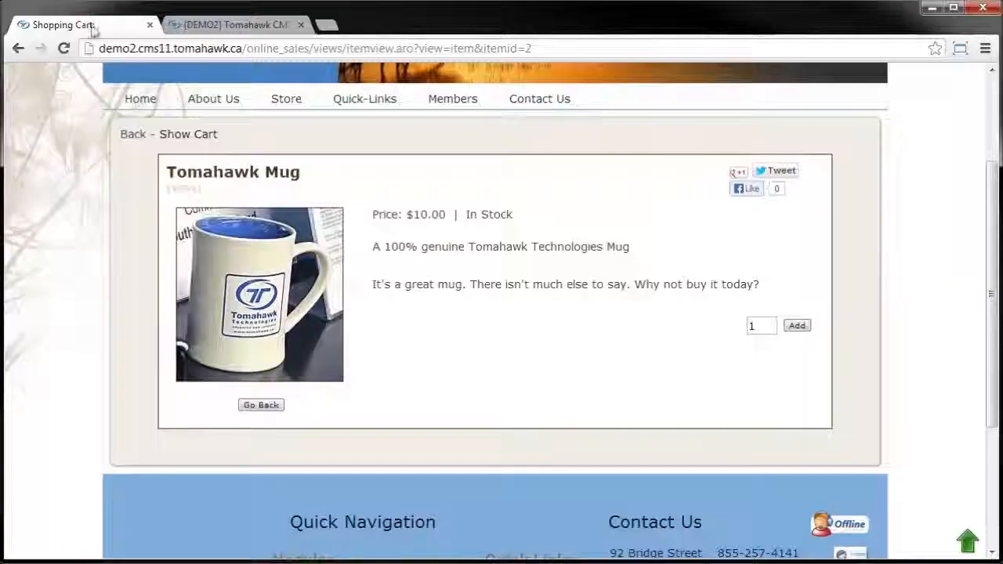
Set the mug's order quantity to 3 on the storefront detail page, and return to the product admin.
{"action": "double_click", "coordinate": [759, 326]}
{"action": "type", "text": "3"}
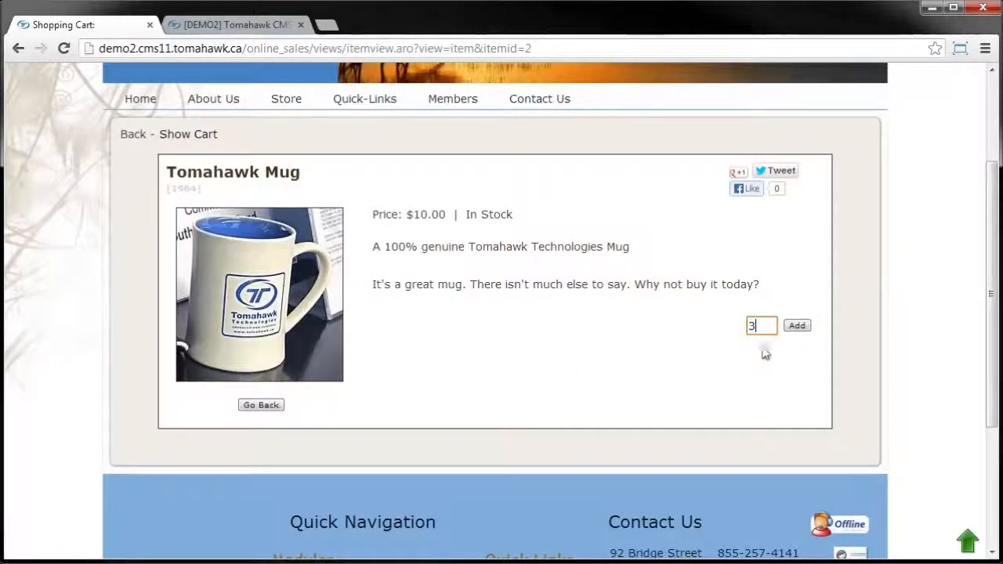
{"action": "left_click", "coordinate": [262, 26]}
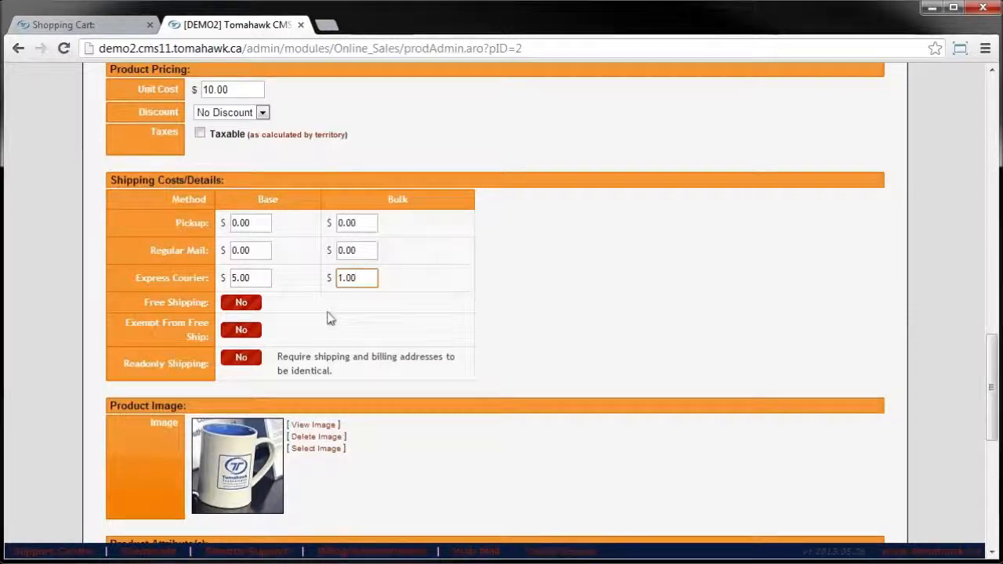
Examine the Base and Bulk shipping costs for Express Courier, keeping both values.
{"action": "double_click", "coordinate": [271, 200]}
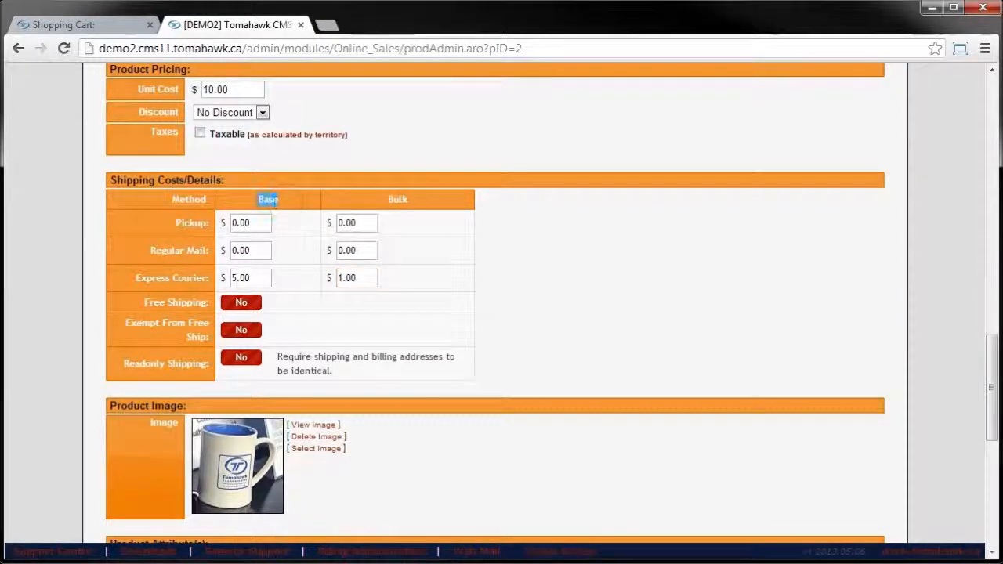
{"action": "left_click", "coordinate": [268, 278]}
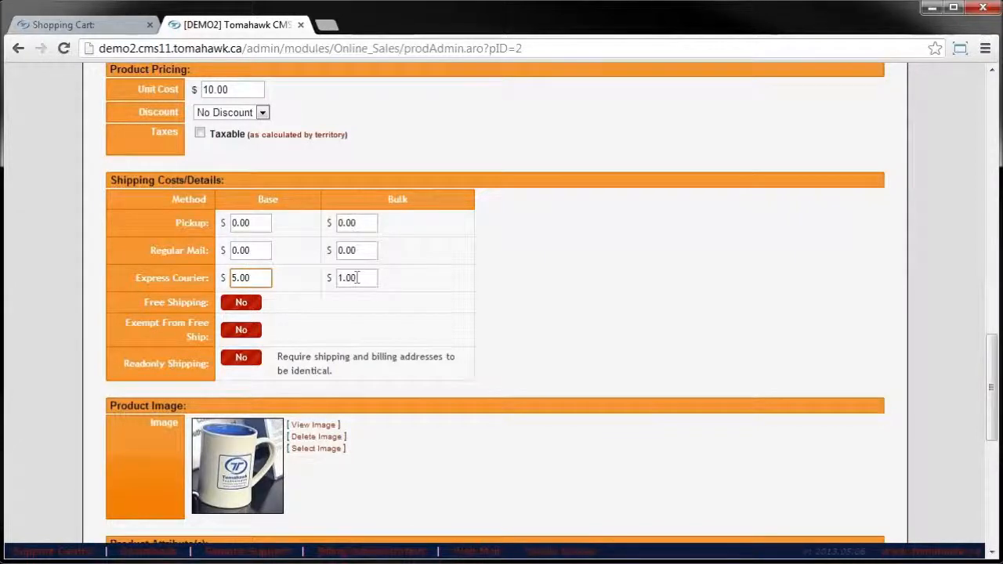
{"action": "left_click_drag", "start_coordinate": [369, 278], "coordinate": [334, 279]}
{"action": "left_click", "coordinate": [257, 277]}
{"action": "left_click", "coordinate": [455, 304]}
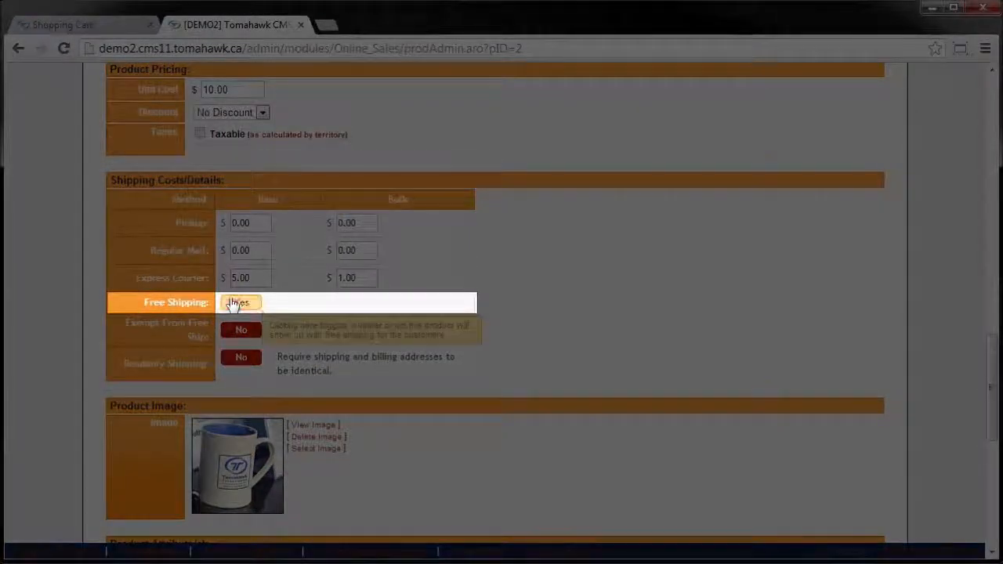
Examine the mug's free and read-only shipping options, product image links and product attribute fields, and return to the page's beginning.
{"action": "scroll", "coordinate": [372, 304], "scroll_direction": "down", "scroll_amount": 2}
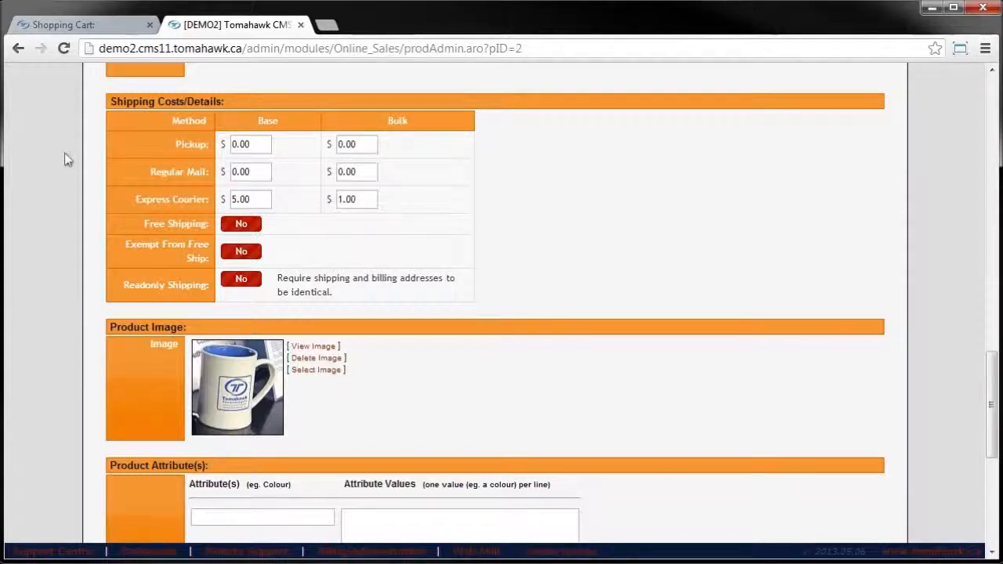
{"action": "scroll", "coordinate": [64, 160], "scroll_direction": "down", "scroll_amount": 1}
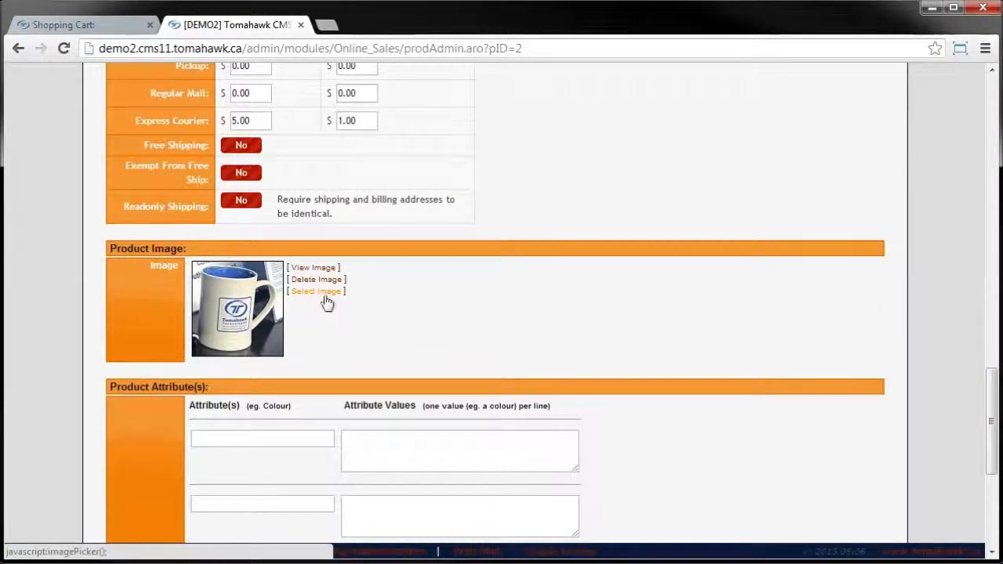
{"action": "scroll", "coordinate": [318, 321], "scroll_direction": "down", "scroll_amount": 2}
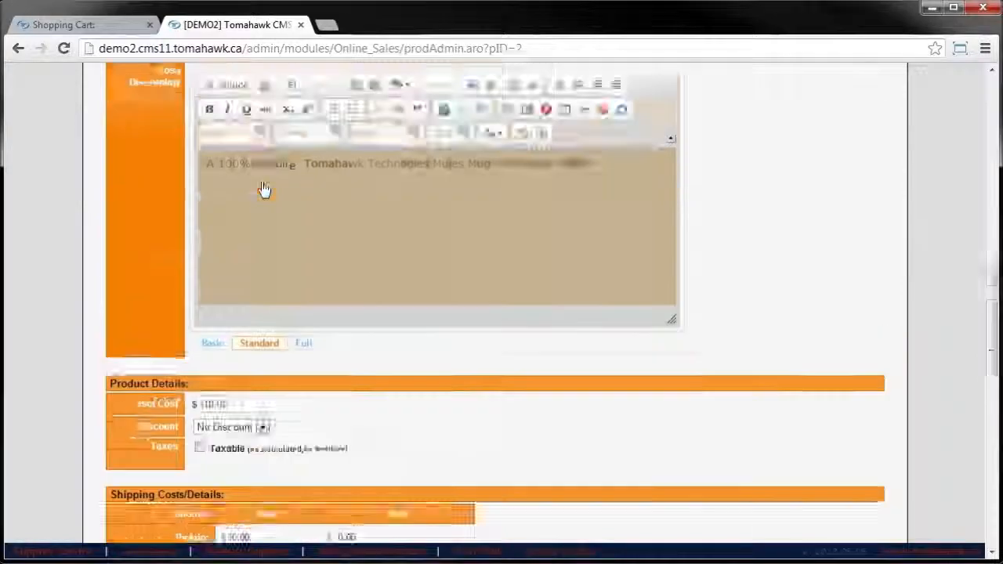
{"action": "scroll", "coordinate": [264, 191], "scroll_direction": "up", "scroll_amount": 11}
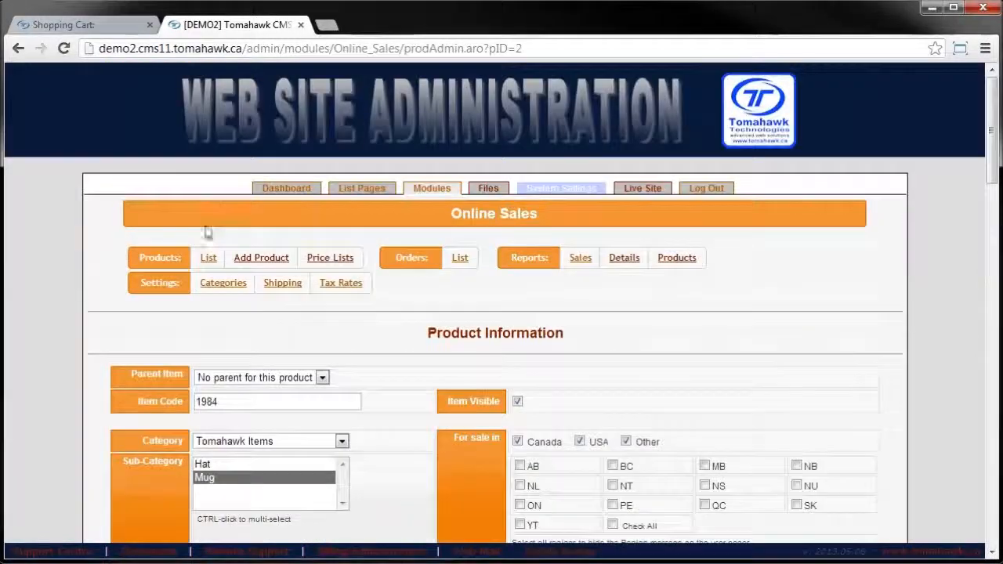
Examine the attribute name and attribute value fields in the mug's product record, leaving them empty.
{"action": "scroll", "coordinate": [114, 280], "scroll_direction": "down", "scroll_amount": 3}
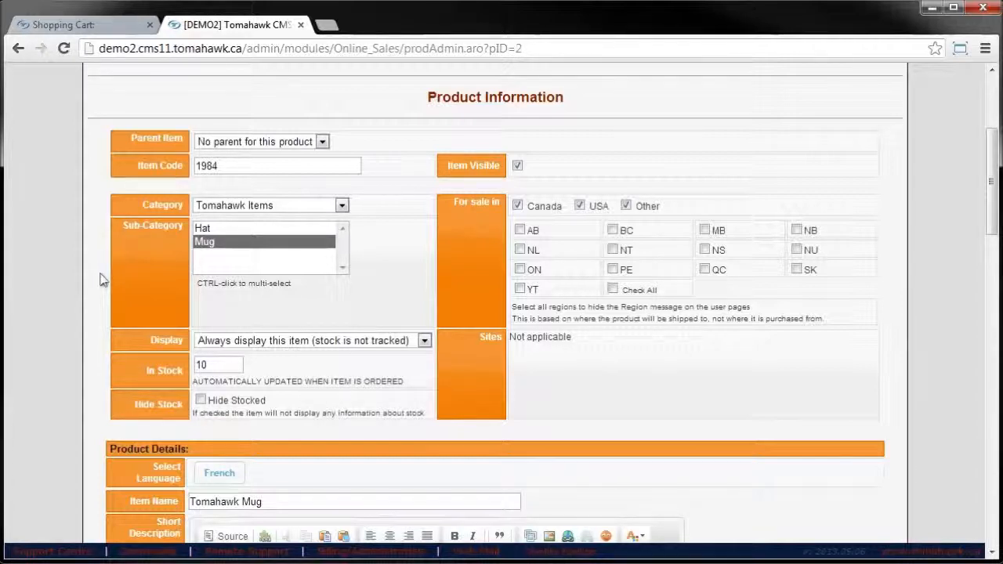
{"action": "scroll", "coordinate": [100, 281], "scroll_direction": "down", "scroll_amount": 15}
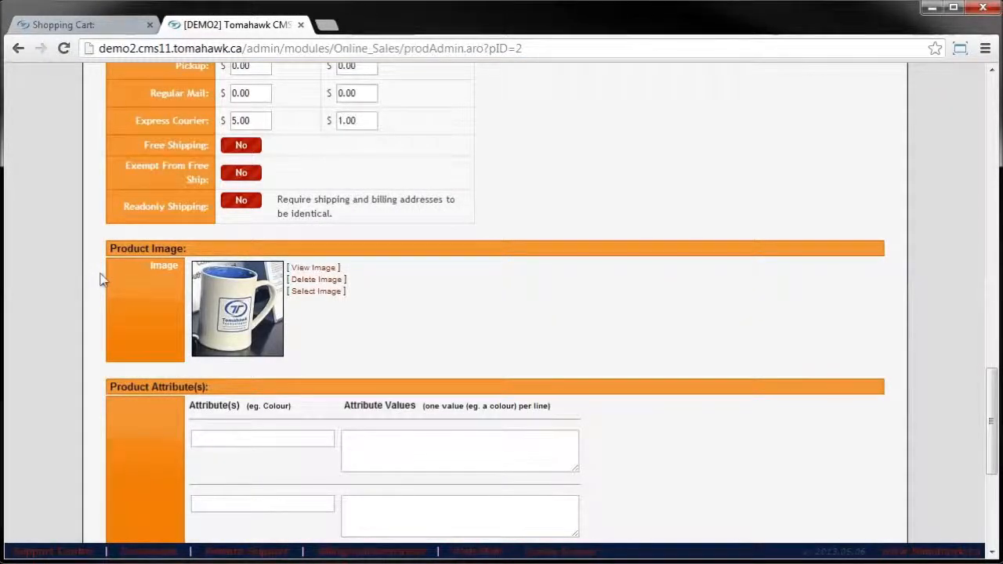
{"action": "scroll", "coordinate": [101, 281], "scroll_direction": "down", "scroll_amount": 3}
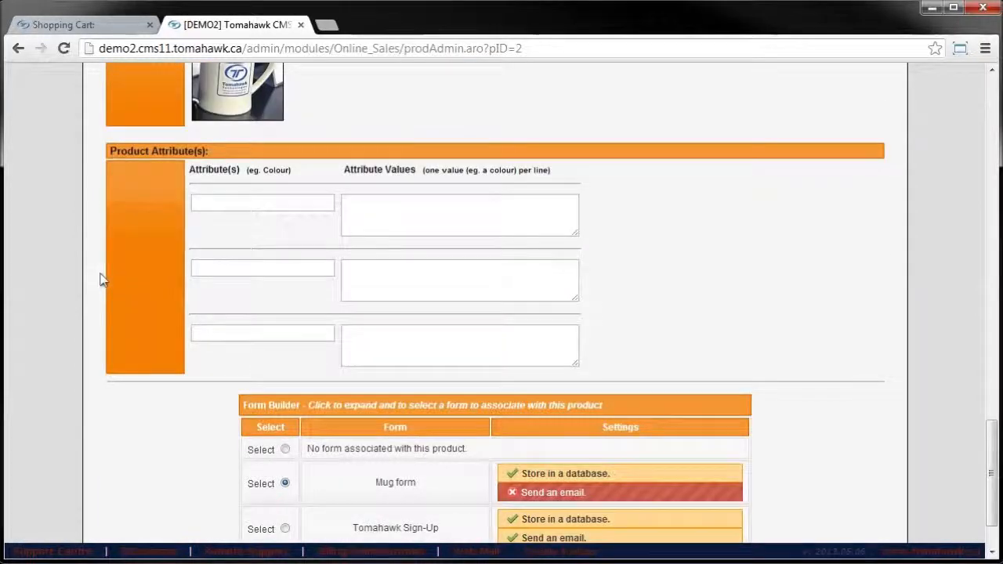
{"action": "left_click", "coordinate": [254, 202]}
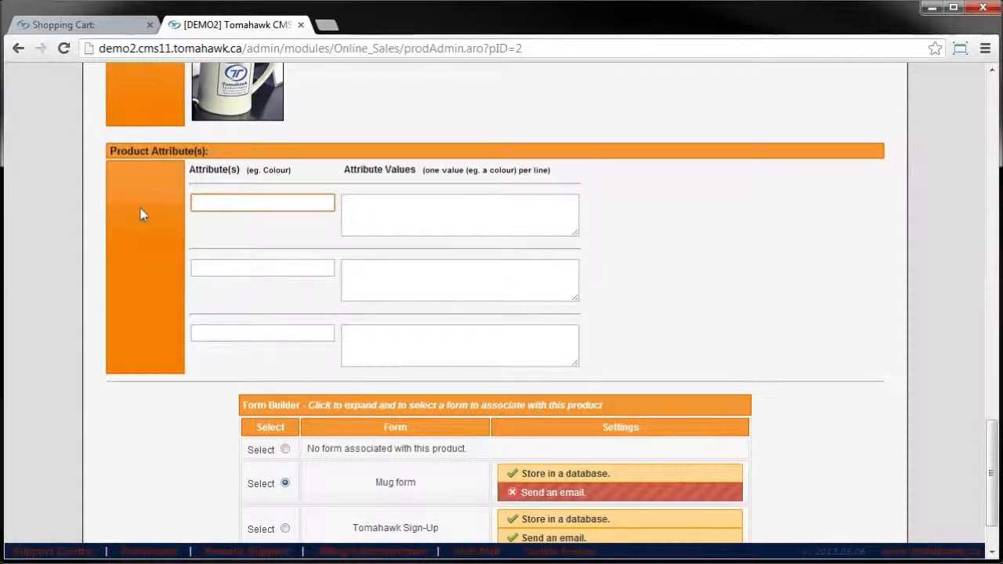
{"action": "scroll", "coordinate": [140, 210], "scroll_direction": "up", "scroll_amount": 1}
{"action": "left_click", "coordinate": [382, 299]}
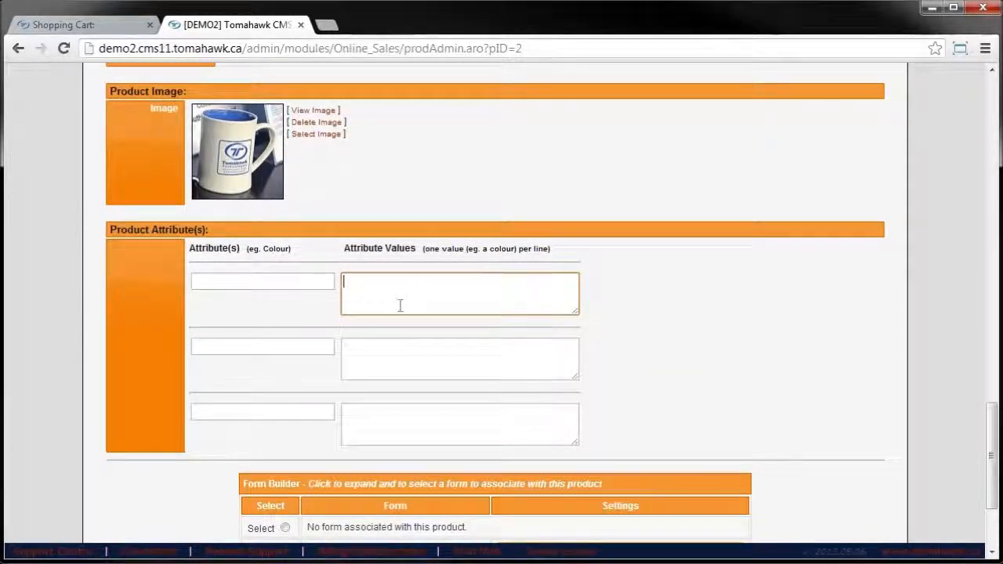
Open the Tomahawk Hat's record from the product list and examine its product attributes.
{"action": "scroll", "coordinate": [400, 304], "scroll_direction": "up", "scroll_amount": 15}
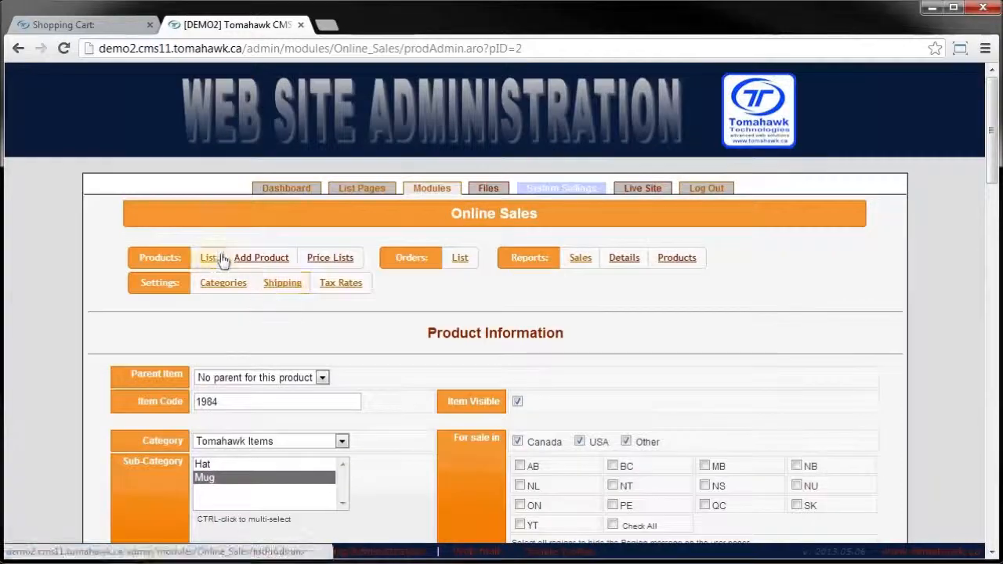
{"action": "left_click", "coordinate": [211, 259]}
{"action": "scroll", "coordinate": [291, 431], "scroll_direction": "down", "scroll_amount": 1}
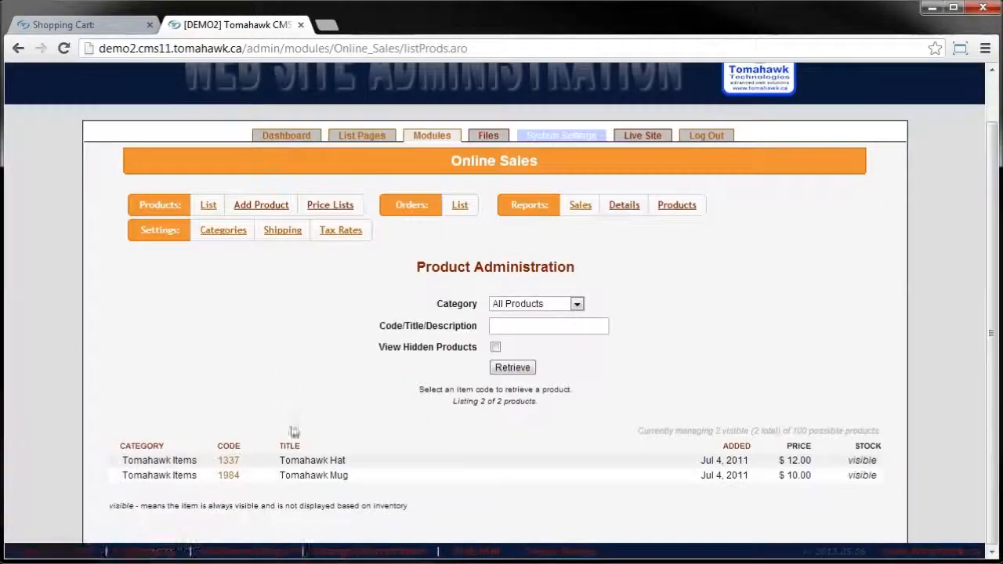
{"action": "left_click", "coordinate": [238, 462]}
{"action": "scroll", "coordinate": [347, 360], "scroll_direction": "down", "scroll_amount": 10}
{"action": "scroll", "coordinate": [348, 362], "scroll_direction": "down", "scroll_amount": 7}
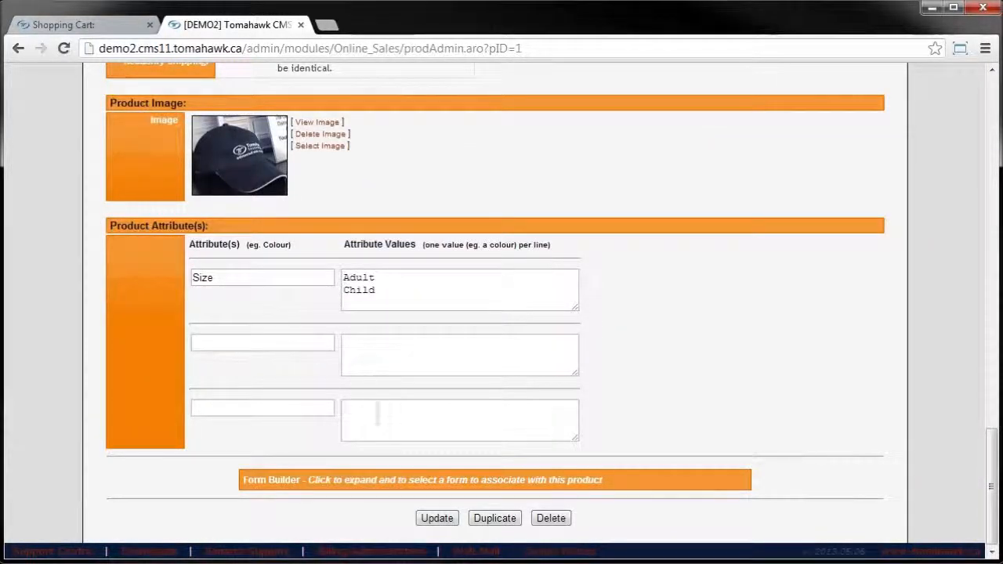
On the storefront, open the Tomahawk Hat's detail page and examine its Size choices without selecting one.
{"action": "left_click", "coordinate": [88, 27]}
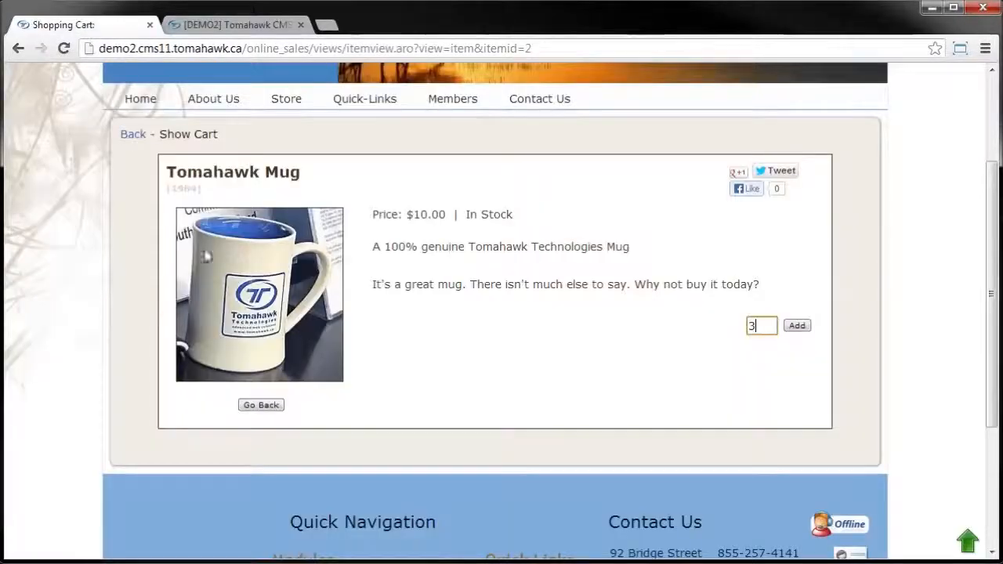
{"action": "left_click", "coordinate": [201, 135]}
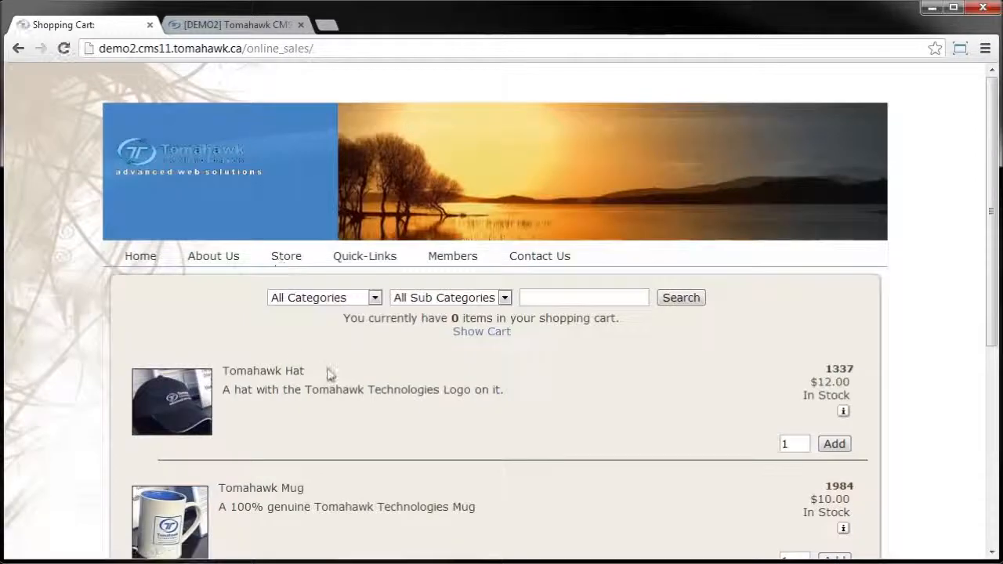
{"action": "scroll", "coordinate": [328, 375], "scroll_direction": "down", "scroll_amount": 3}
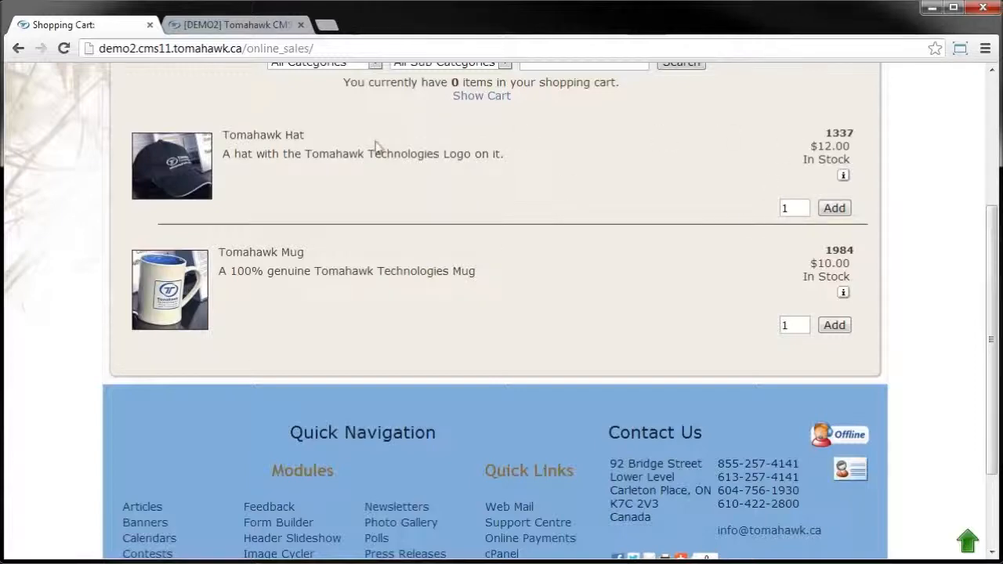
{"action": "left_click", "coordinate": [172, 165]}
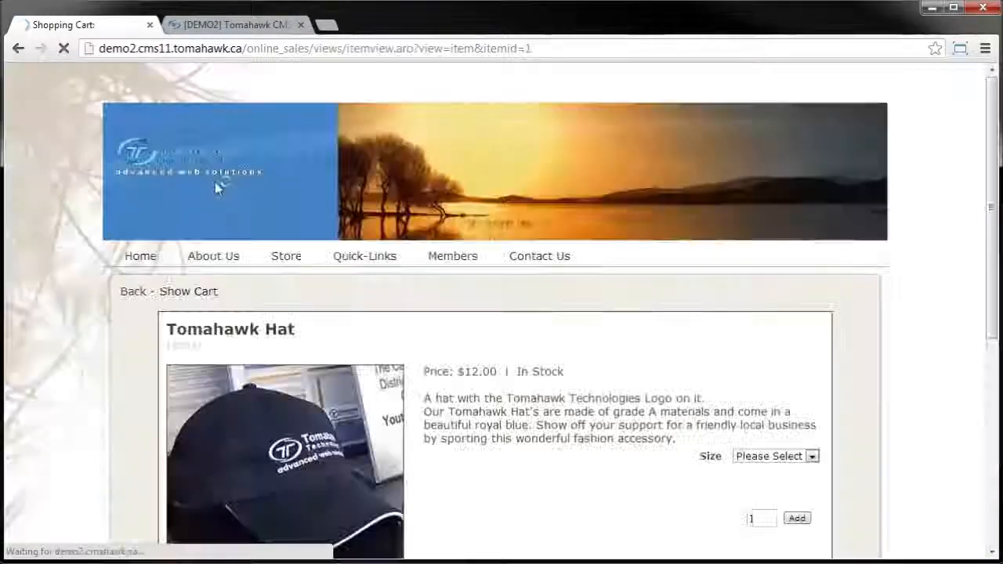
{"action": "scroll", "coordinate": [214, 182], "scroll_direction": "down", "scroll_amount": 3}
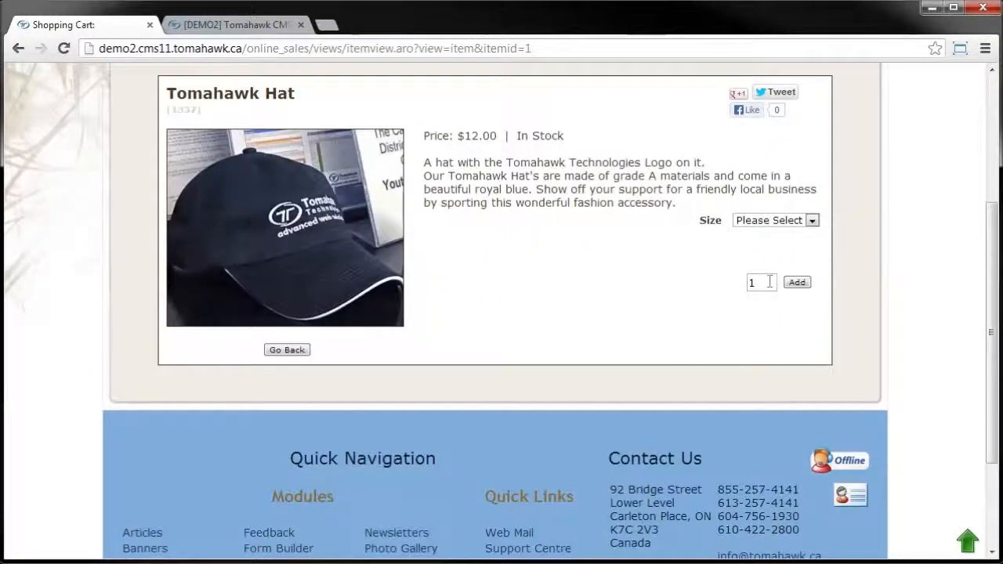
{"action": "double_click", "coordinate": [711, 220]}
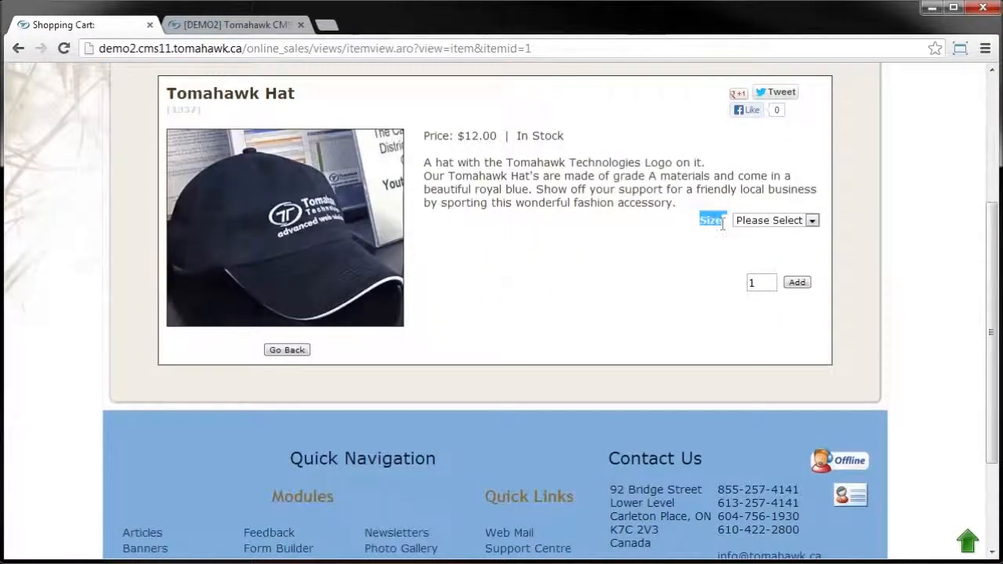
{"action": "left_click", "coordinate": [758, 223]}
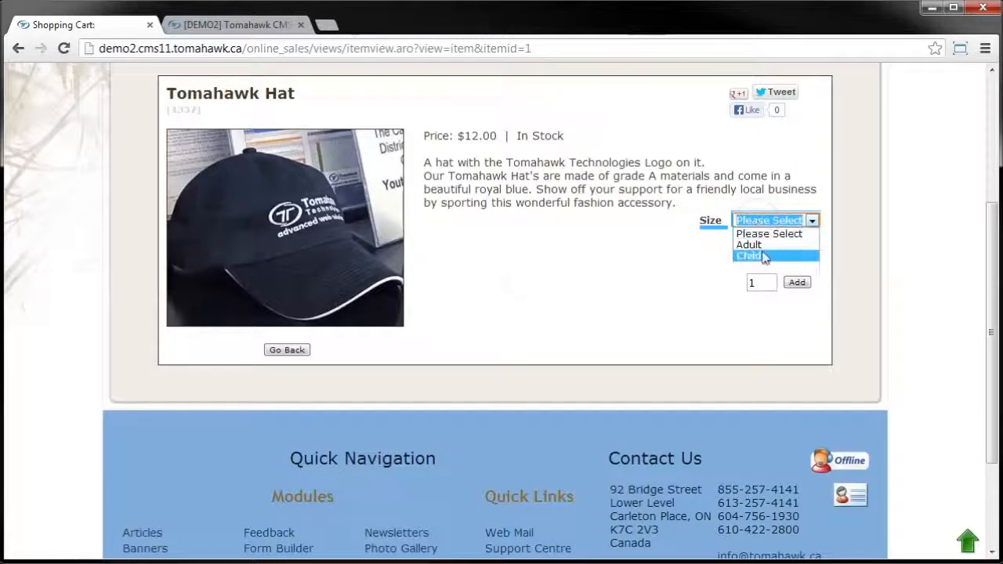
{"action": "left_click", "coordinate": [693, 262]}
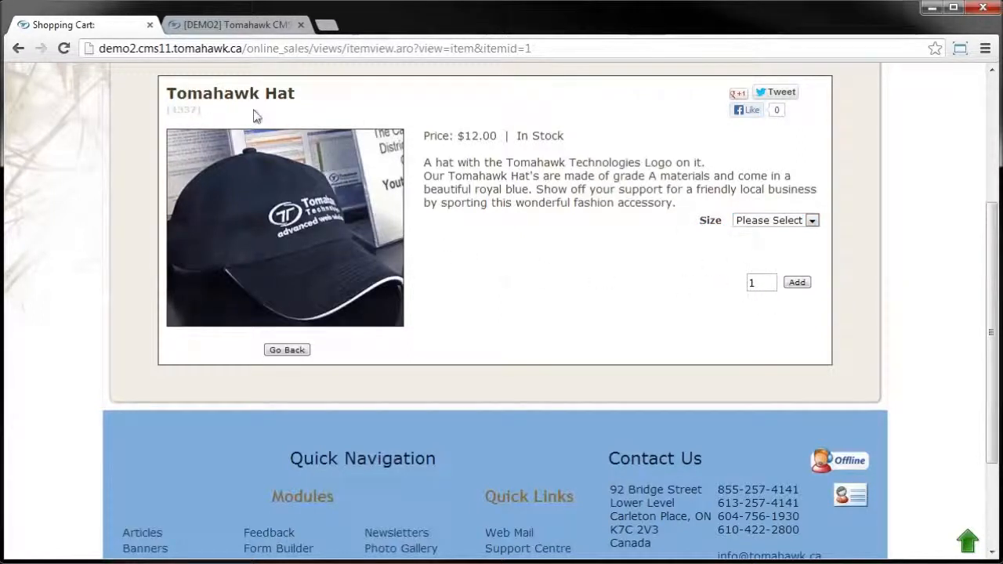
Return to the product admin, reopen the Tomahawk Mug's record from the product list and go to its Form Builder section.
{"action": "left_click", "coordinate": [242, 24]}
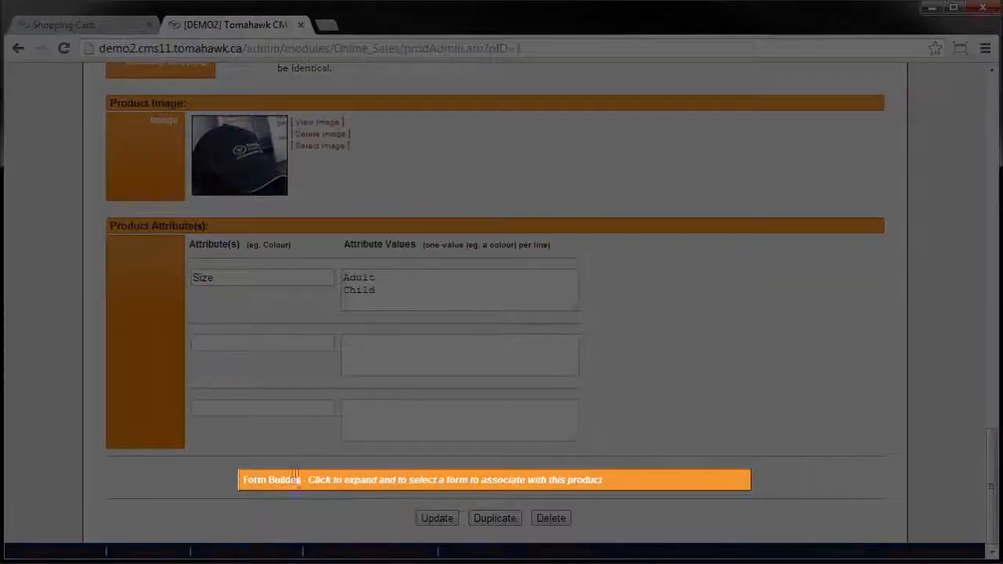
{"action": "scroll", "coordinate": [198, 389], "scroll_direction": "up", "scroll_amount": 10}
{"action": "scroll", "coordinate": [200, 378], "scroll_direction": "up", "scroll_amount": 4}
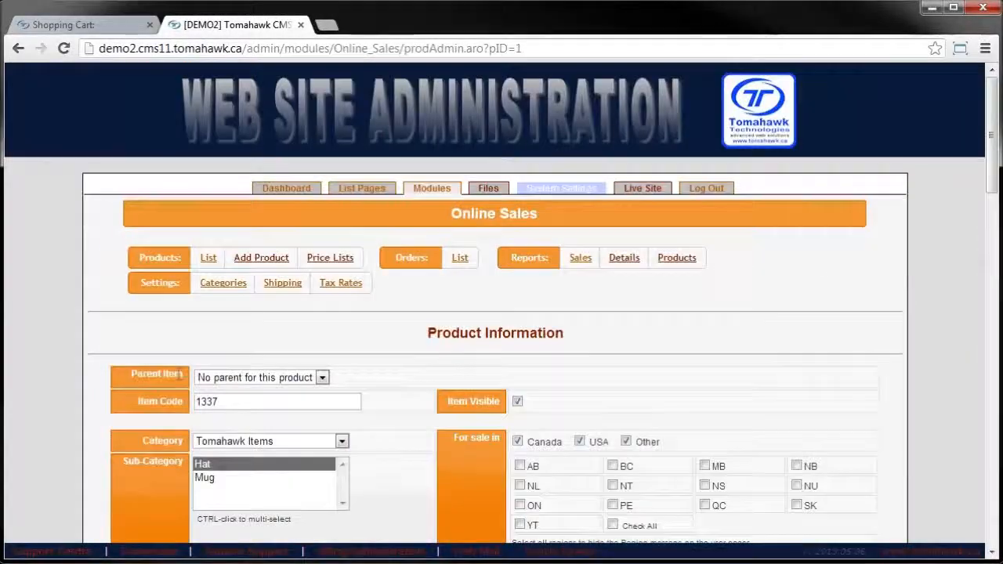
{"action": "left_click", "coordinate": [211, 258]}
{"action": "scroll", "coordinate": [302, 290], "scroll_direction": "down", "scroll_amount": 1}
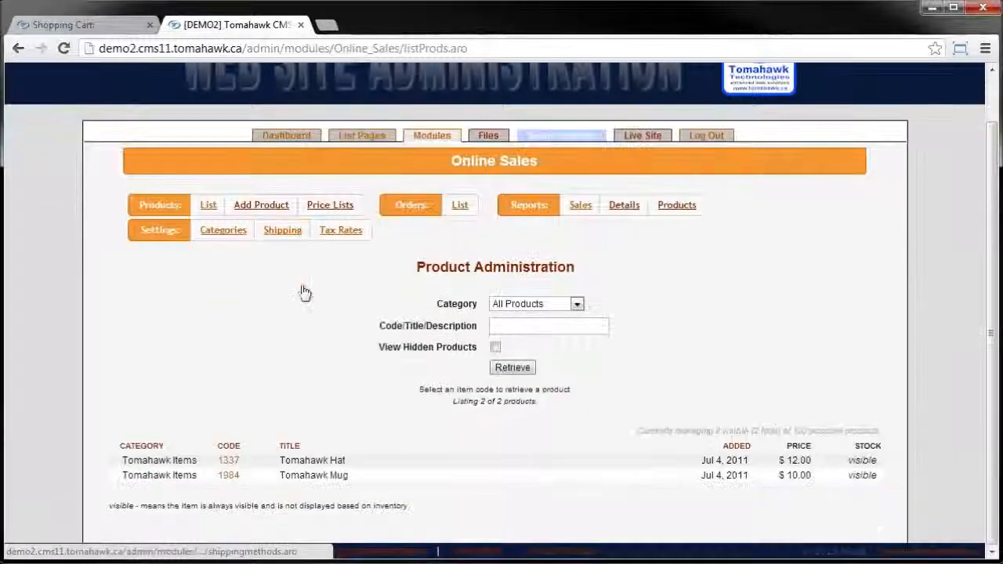
{"action": "left_click", "coordinate": [235, 479]}
{"action": "scroll", "coordinate": [343, 388], "scroll_direction": "down", "scroll_amount": 20}
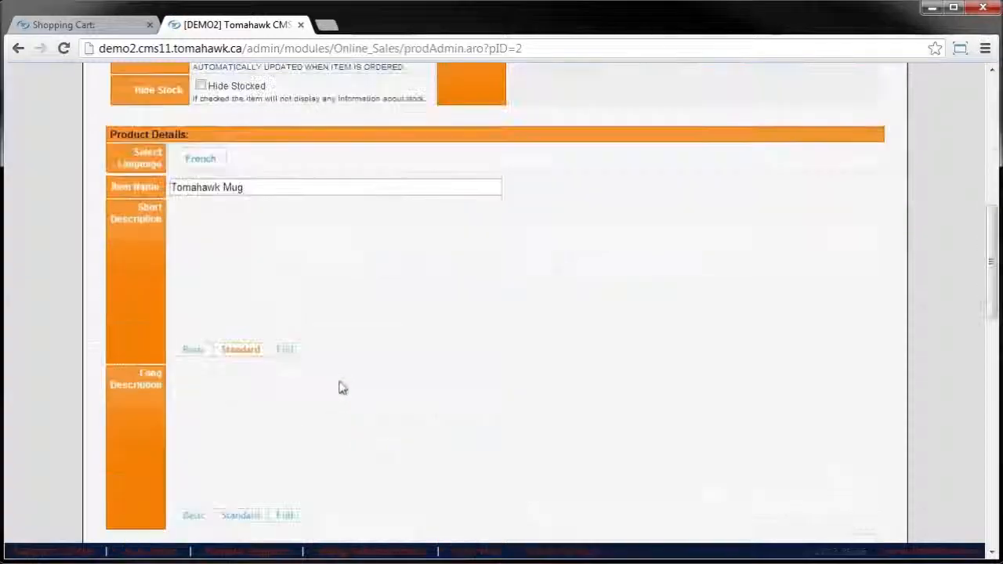
{"action": "scroll", "coordinate": [342, 386], "scroll_direction": "down", "scroll_amount": 1}
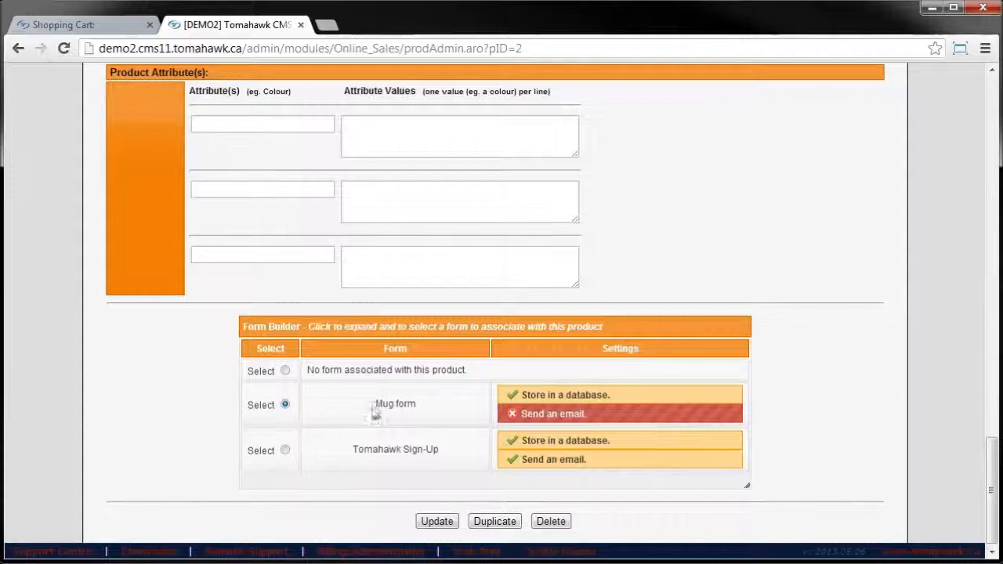
Examine the mug's associated Mug form, collapse and re-expand the Form Builder section, and return to the product information.
{"action": "left_click_drag", "start_coordinate": [373, 404], "coordinate": [448, 405]}
{"action": "left_click", "coordinate": [369, 421]}
{"action": "left_click", "coordinate": [358, 330]}
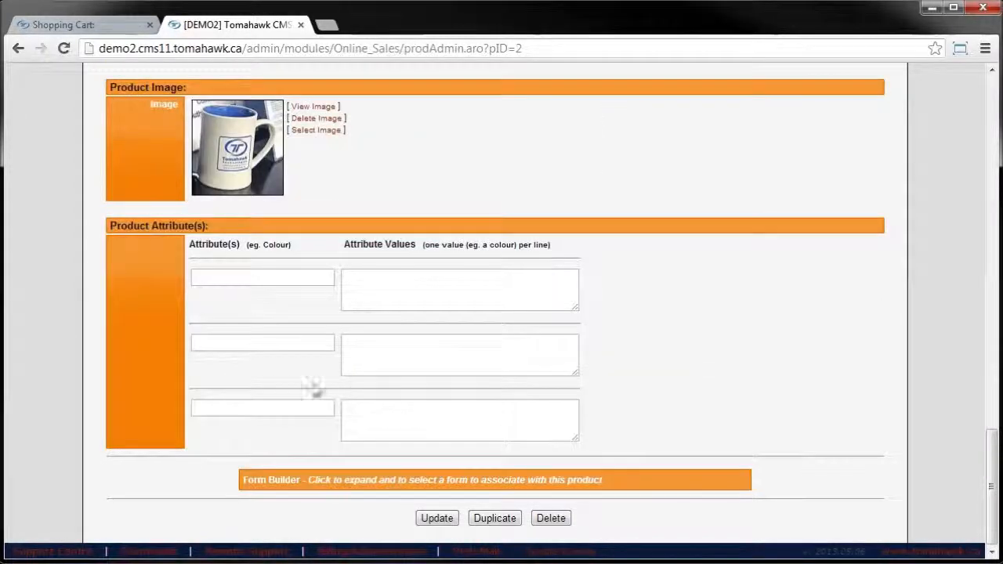
{"action": "left_click", "coordinate": [362, 480]}
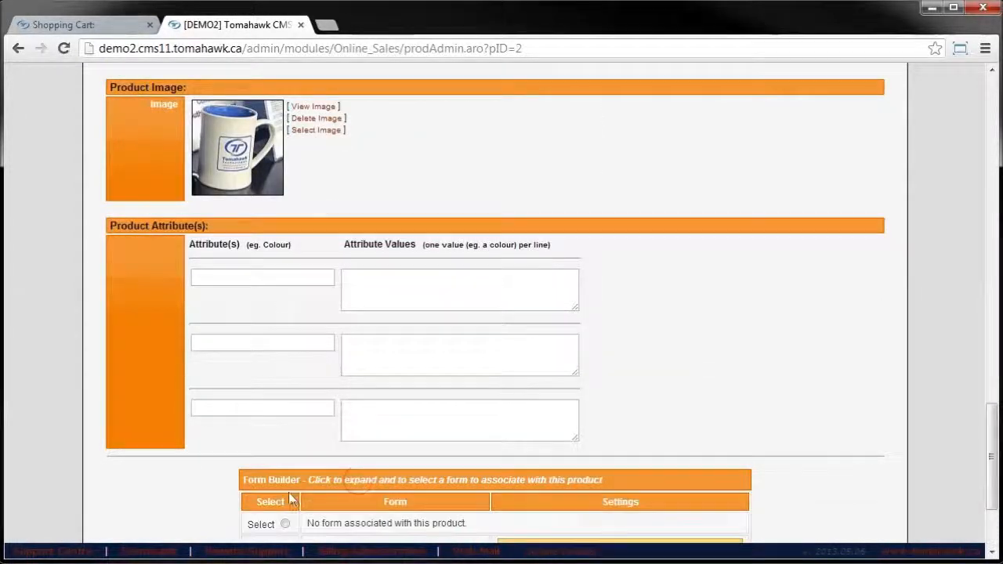
{"action": "scroll", "coordinate": [177, 445], "scroll_direction": "down", "scroll_amount": 2}
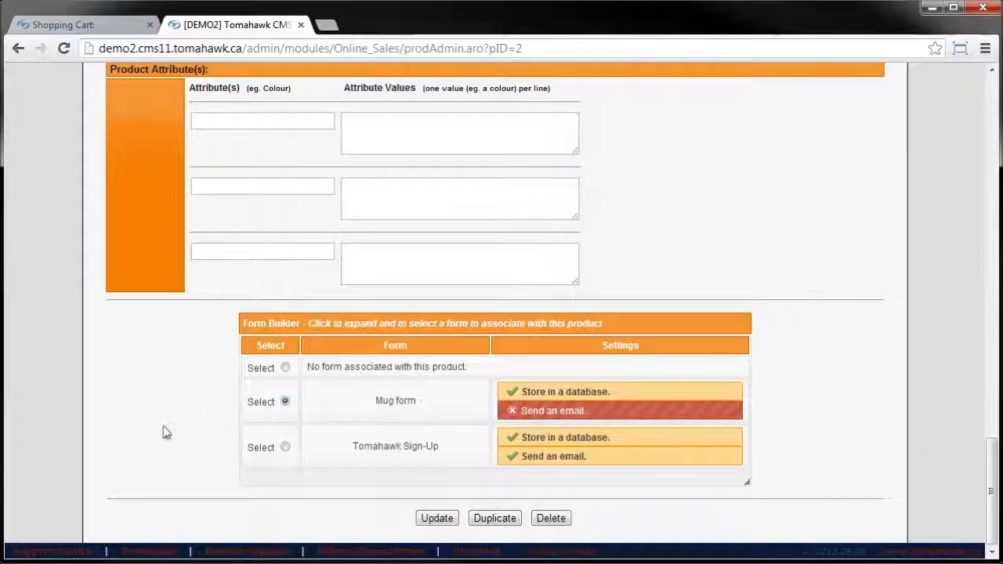
{"action": "scroll", "coordinate": [163, 431], "scroll_direction": "up", "scroll_amount": 20}
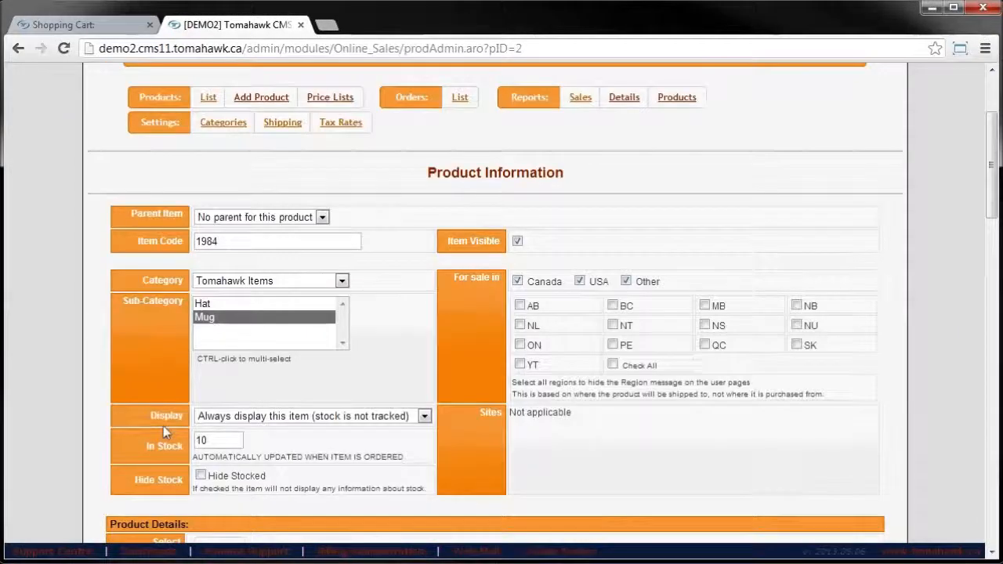
{"action": "scroll", "coordinate": [163, 425], "scroll_direction": "down", "scroll_amount": 4}
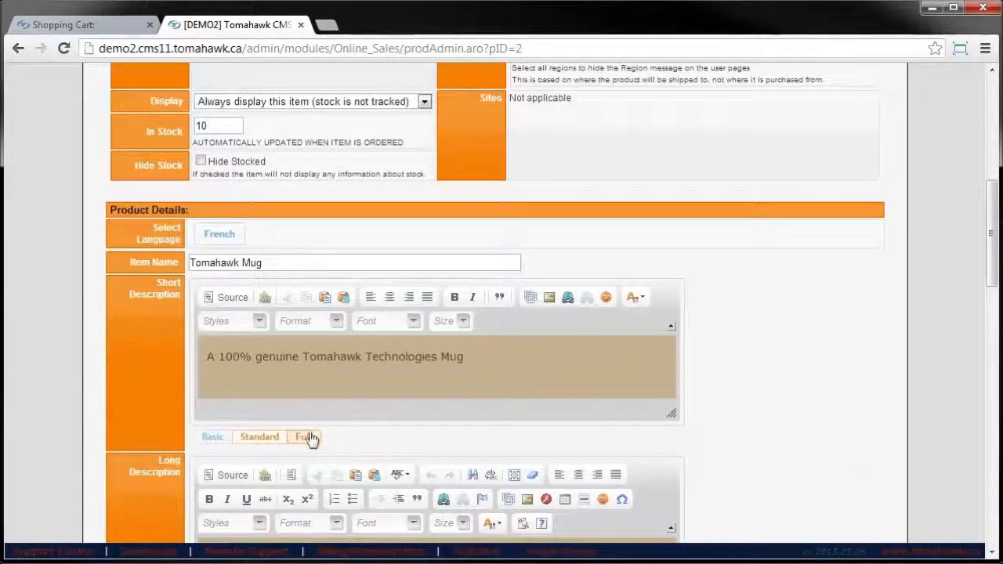
{"action": "scroll", "coordinate": [655, 463], "scroll_direction": "up", "scroll_amount": 2}
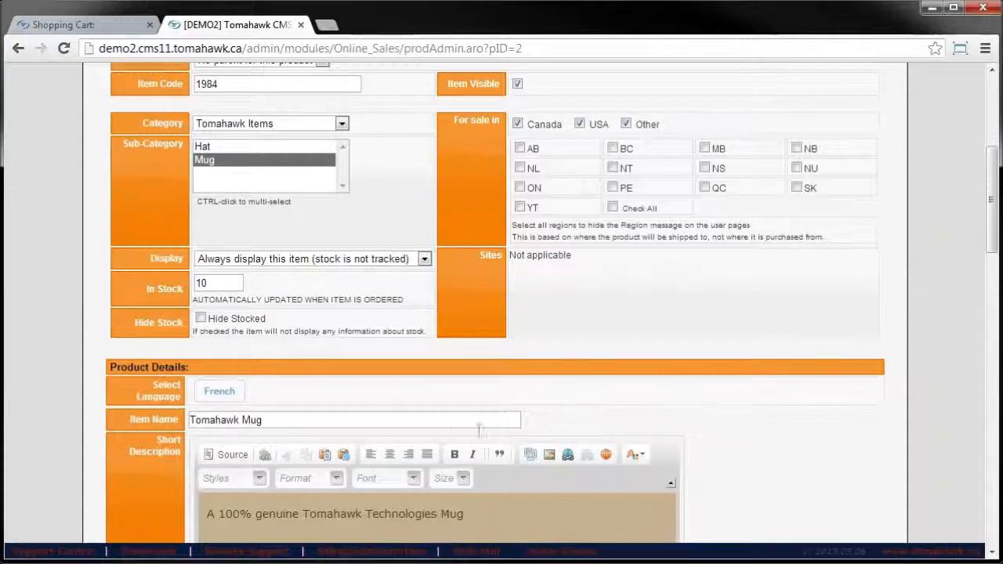
{"action": "scroll", "coordinate": [480, 430], "scroll_direction": "up", "scroll_amount": 2}
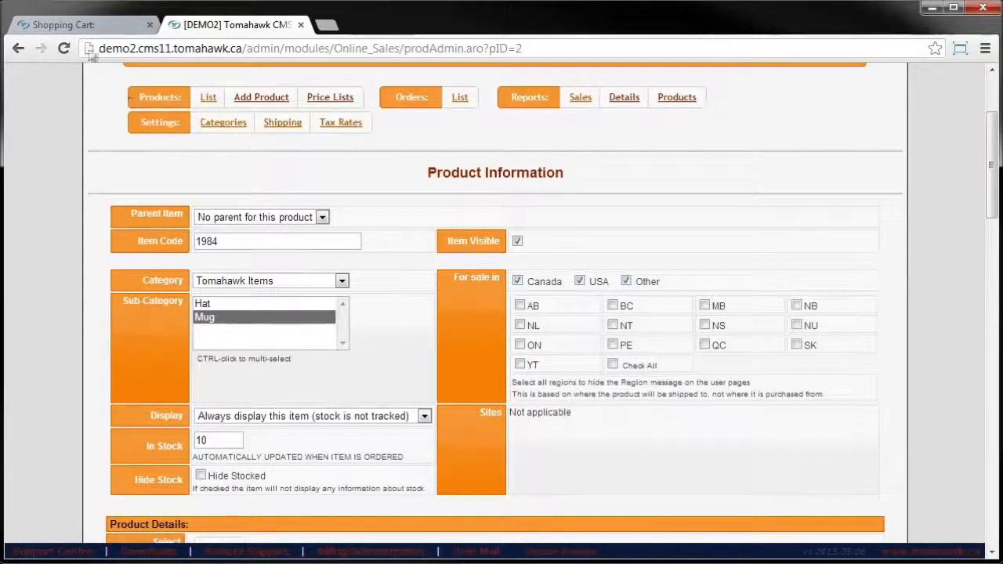
{"action": "scroll", "coordinate": [94, 116], "scroll_direction": "up", "scroll_amount": 1}
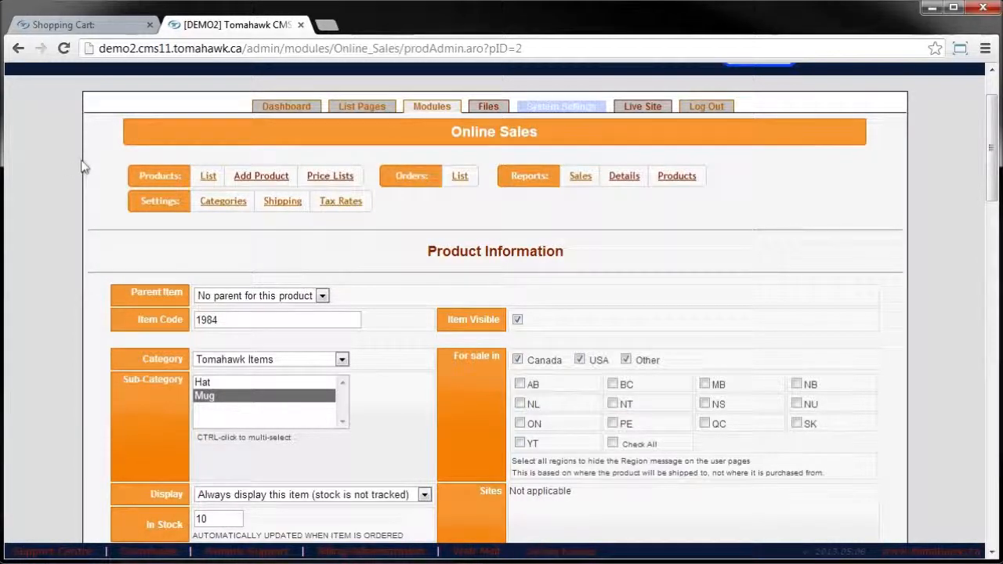
On the storefront's product listing, set the Tomahawk Mug's quantity to 2 and add it to the cart.
{"action": "left_click", "coordinate": [68, 26]}
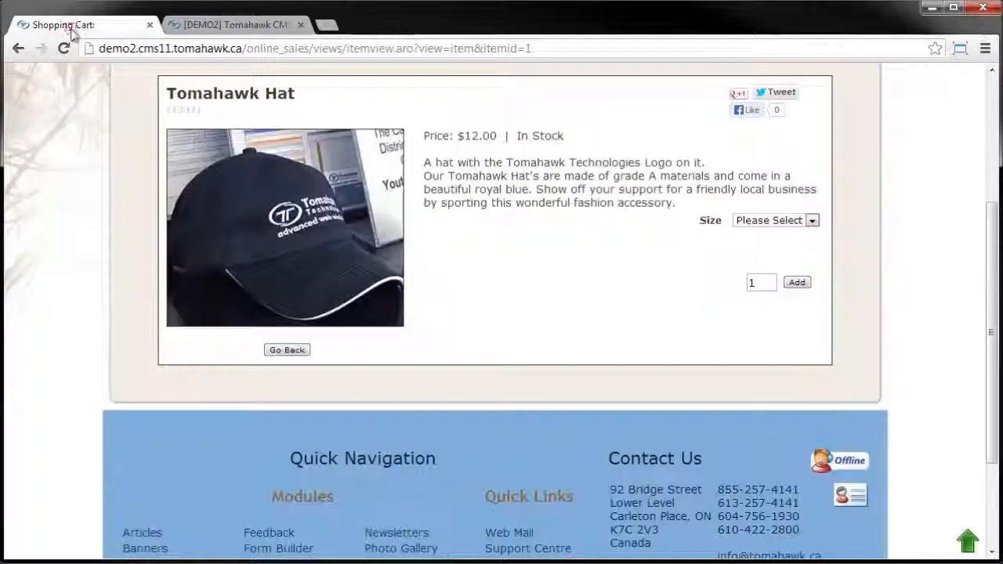
{"action": "scroll", "coordinate": [127, 261], "scroll_direction": "up", "scroll_amount": 1}
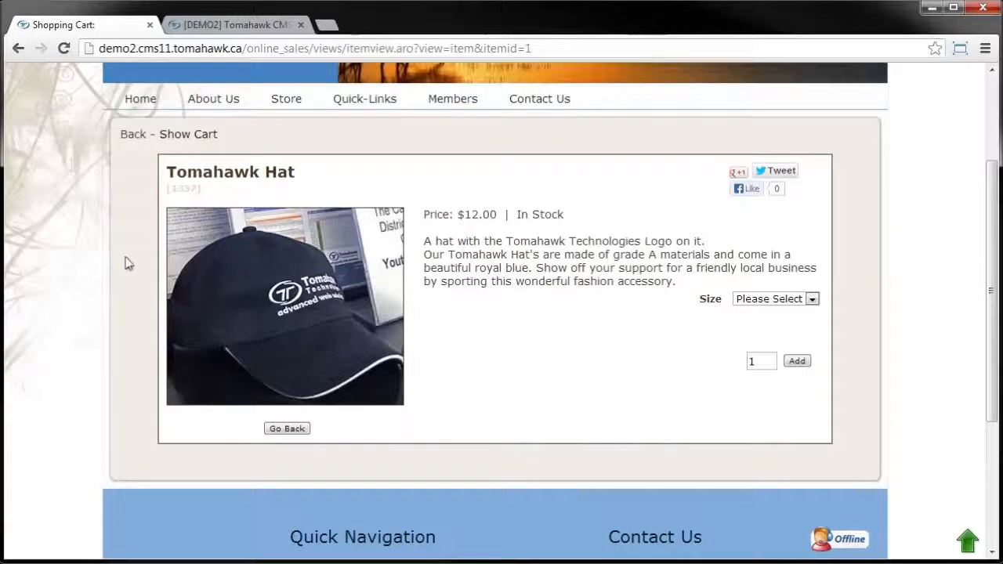
{"action": "left_click", "coordinate": [134, 138]}
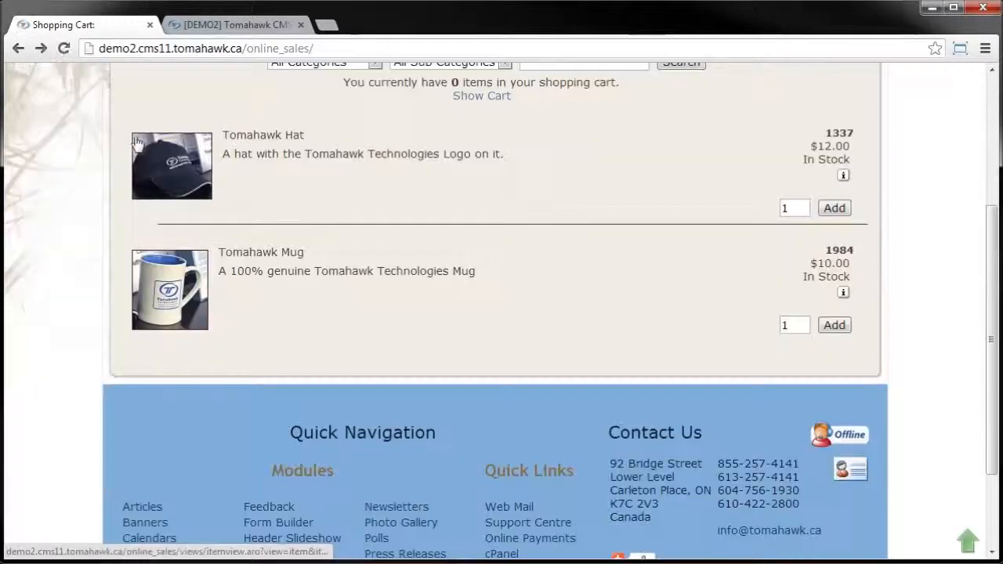
{"action": "double_click", "coordinate": [785, 325]}
{"action": "type", "text": "2"}
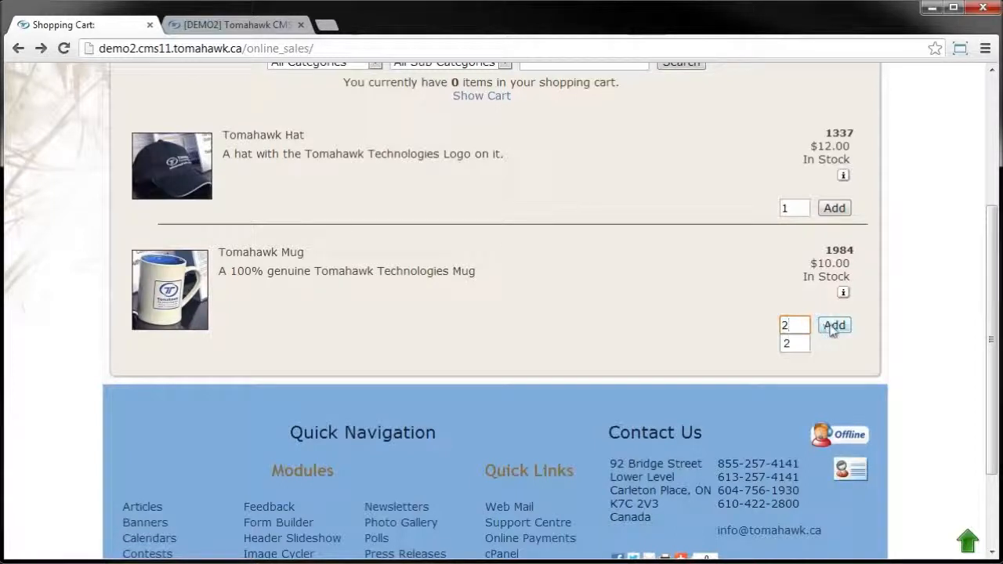
{"action": "left_click", "coordinate": [729, 299]}
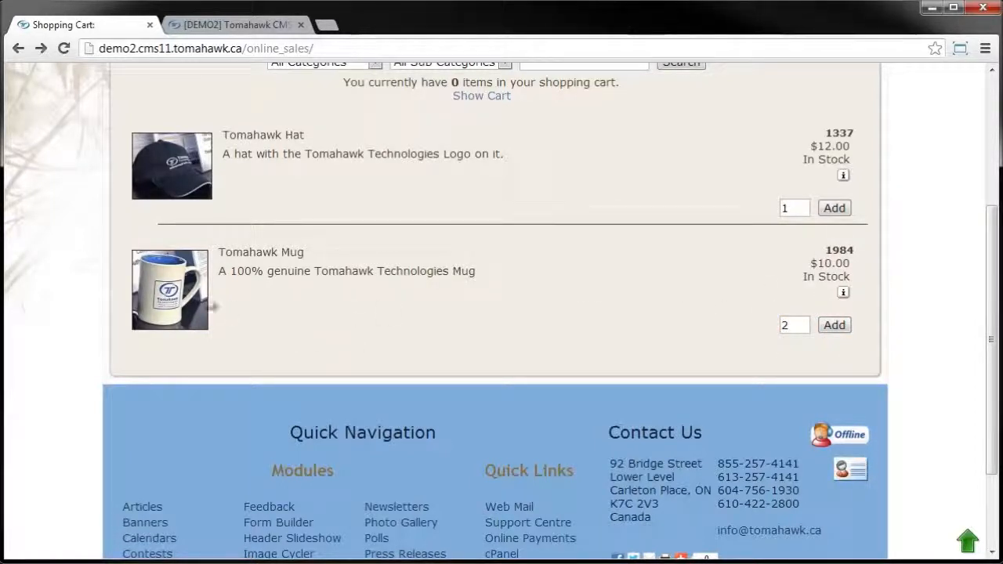
{"action": "left_click", "coordinate": [835, 329]}
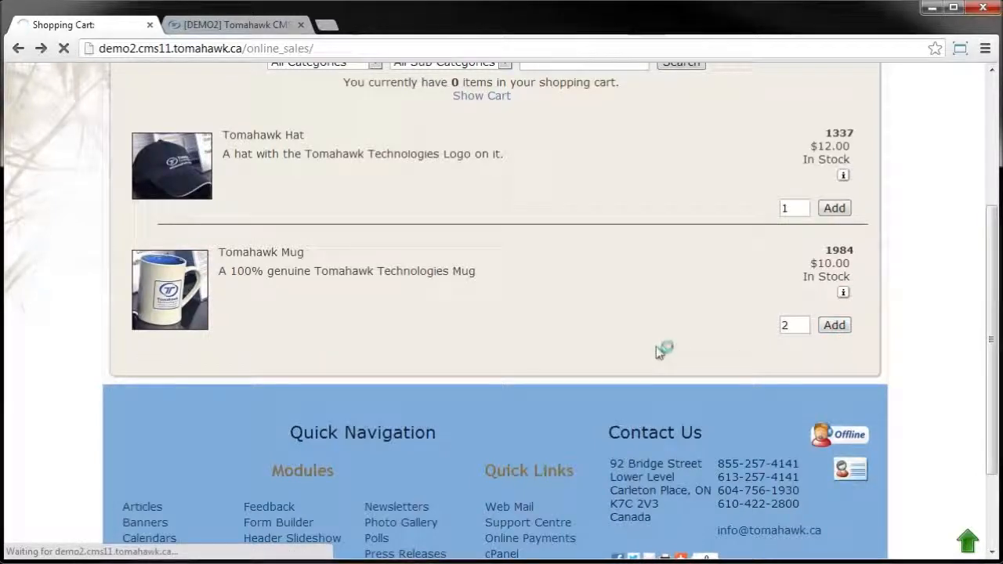
Examine the shopping cart's mug entry, billing and shipping information, and the admin-only No shipping fee option.
{"action": "scroll", "coordinate": [530, 348], "scroll_direction": "down", "scroll_amount": 2}
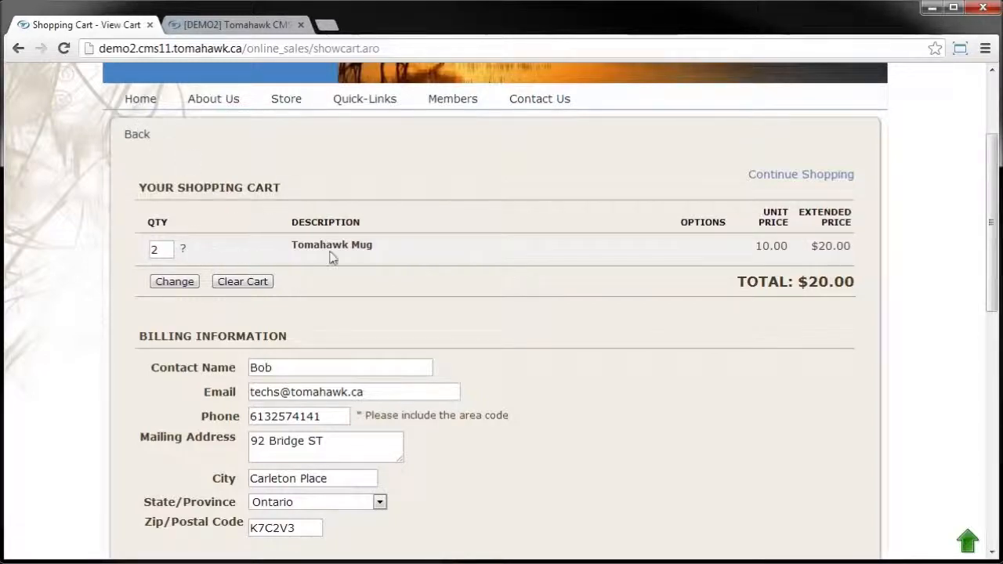
{"action": "scroll", "coordinate": [340, 259], "scroll_direction": "down", "scroll_amount": 2}
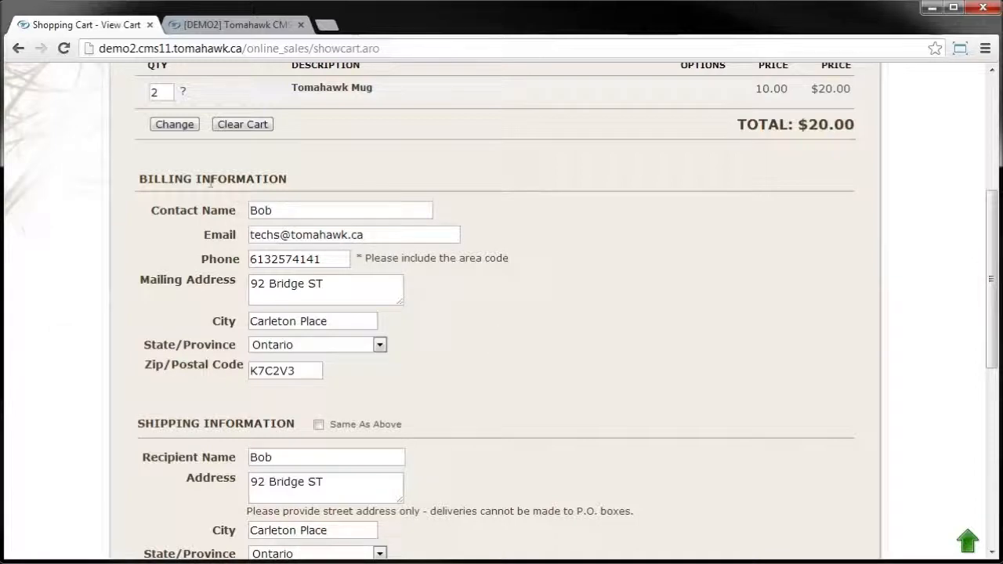
{"action": "scroll", "coordinate": [353, 274], "scroll_direction": "down", "scroll_amount": 2}
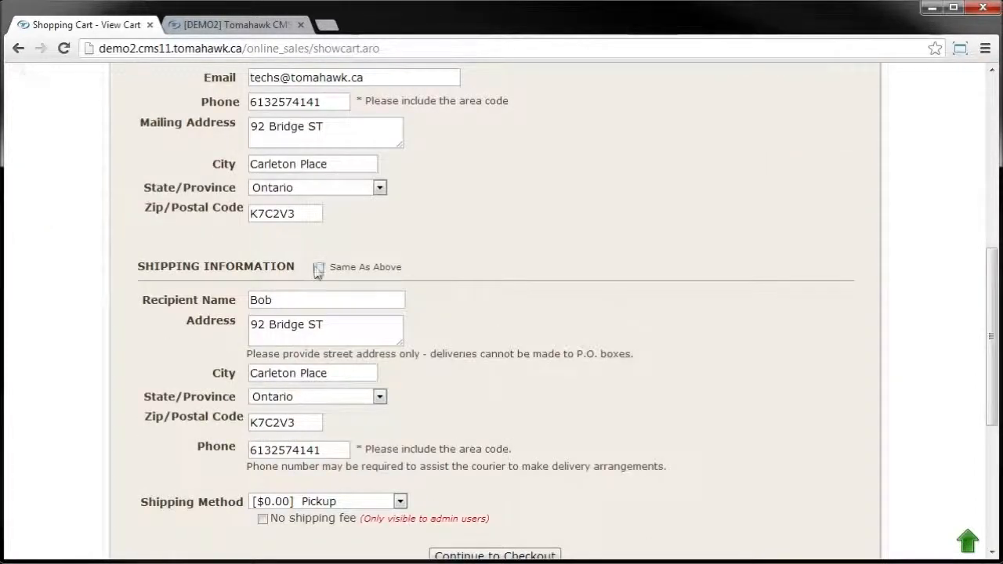
{"action": "scroll", "coordinate": [476, 259], "scroll_direction": "down", "scroll_amount": 1}
{"action": "scroll", "coordinate": [482, 255], "scroll_direction": "up", "scroll_amount": 2}
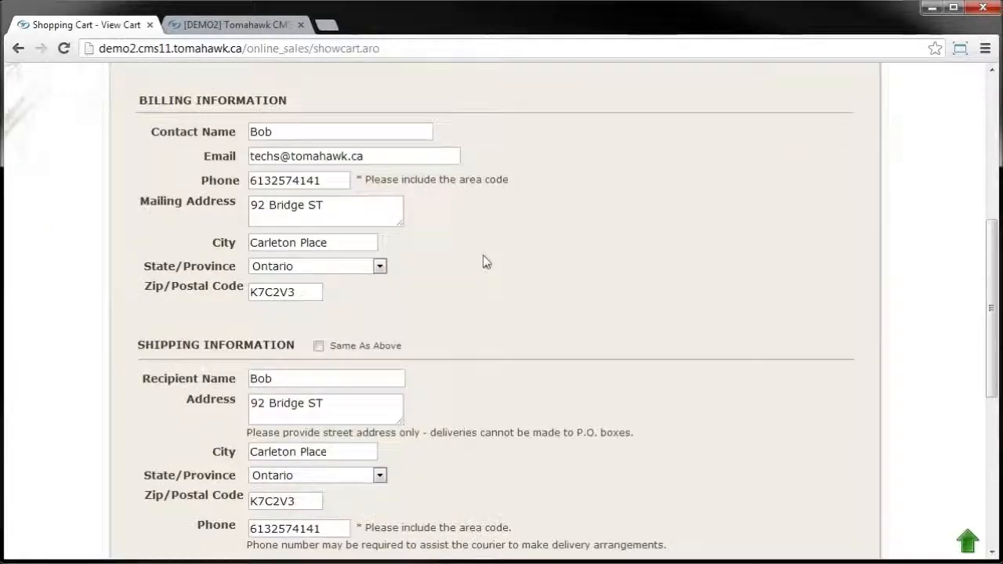
{"action": "scroll", "coordinate": [483, 261], "scroll_direction": "down", "scroll_amount": 2}
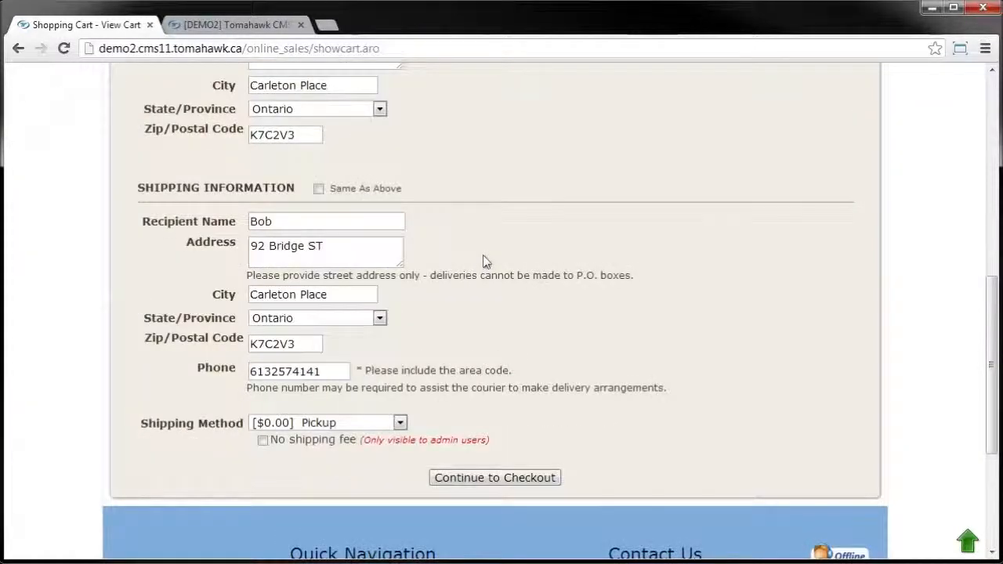
{"action": "left_click_drag", "start_coordinate": [467, 443], "coordinate": [389, 454]}
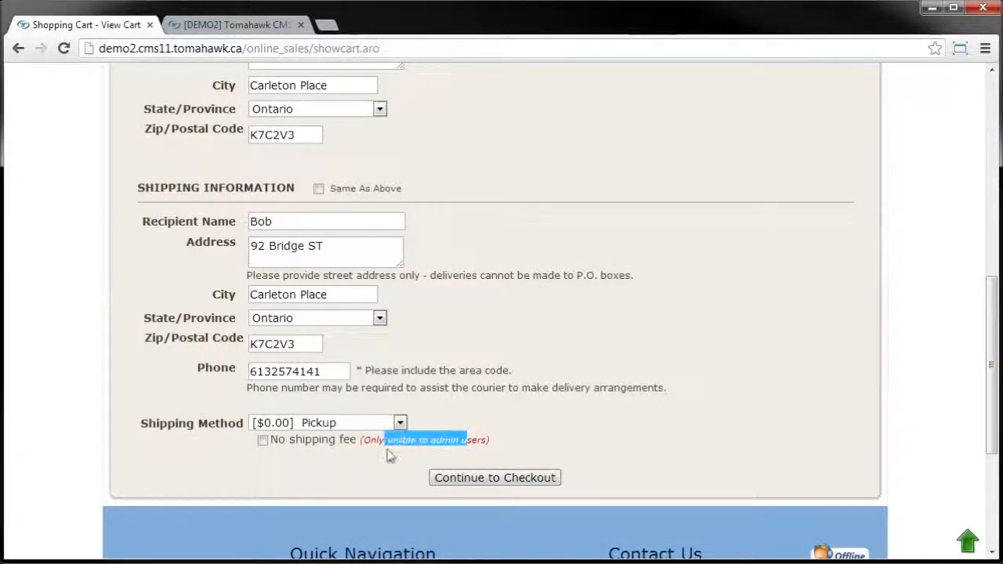
{"action": "left_click", "coordinate": [380, 461]}
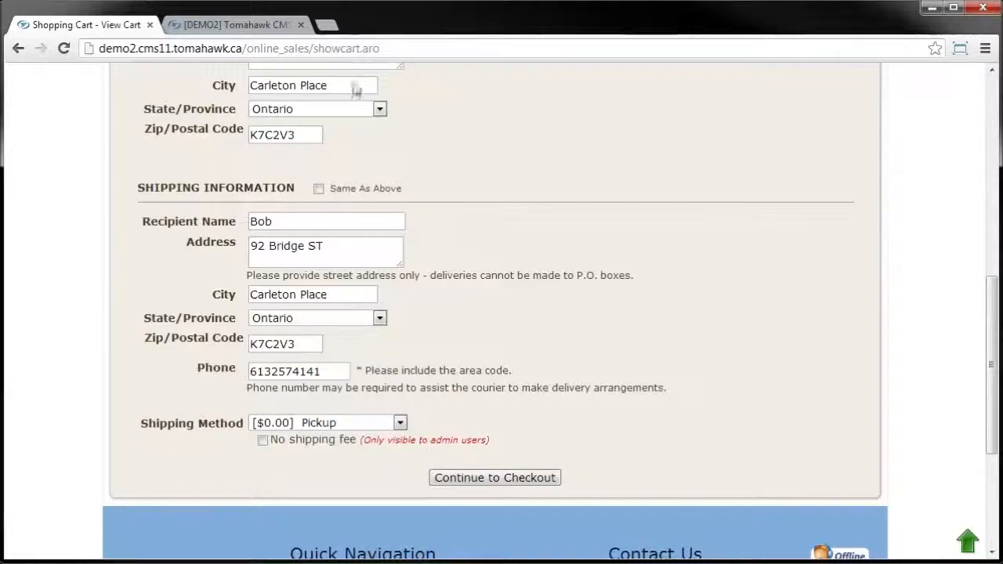
Review the available shipping methods and the shipping postal code, keep Pickup as the method, and continue to checkout.
{"action": "left_click", "coordinate": [266, 27]}
{"action": "left_click", "coordinate": [102, 24]}
{"action": "left_click", "coordinate": [369, 424]}
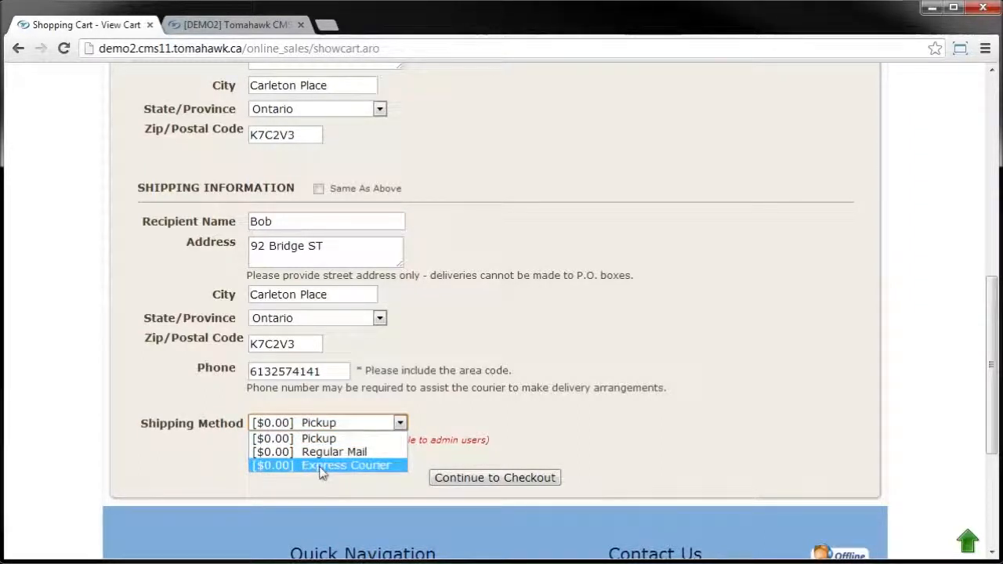
{"action": "left_click", "coordinate": [212, 475]}
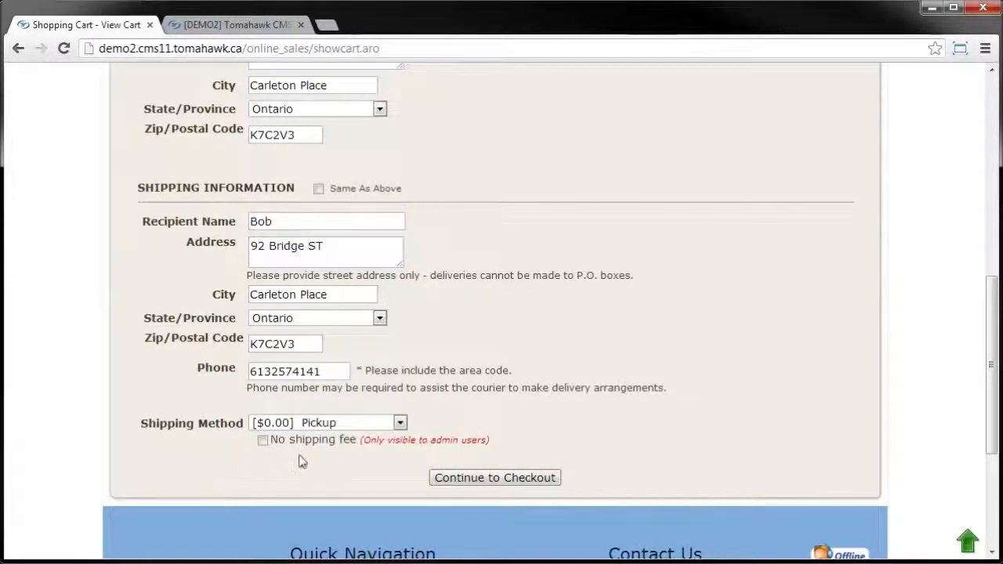
{"action": "left_click_drag", "start_coordinate": [289, 344], "coordinate": [208, 349]}
{"action": "left_click", "coordinate": [387, 355]}
{"action": "left_click", "coordinate": [507, 480]}
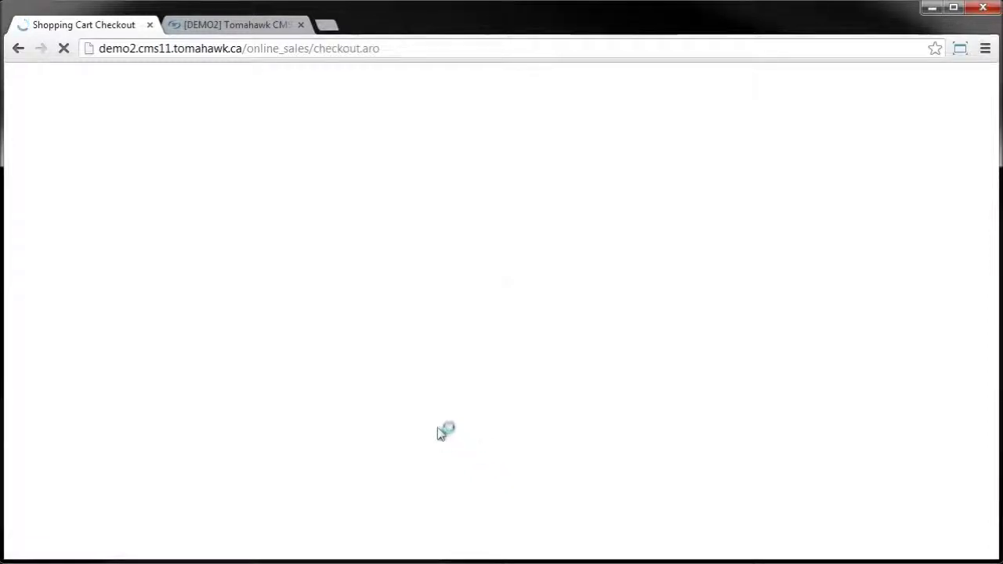
Pay with Cash Payment, enter "Hello" as the order comment, and continue with the purchase.
{"action": "scroll", "coordinate": [118, 386], "scroll_direction": "down", "scroll_amount": 2}
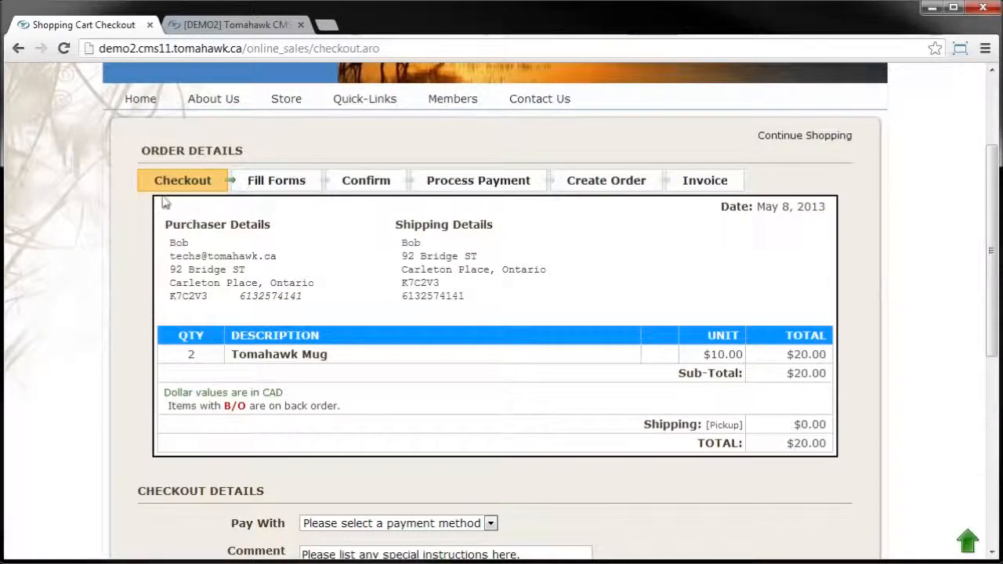
{"action": "scroll", "coordinate": [254, 212], "scroll_direction": "down", "scroll_amount": 3}
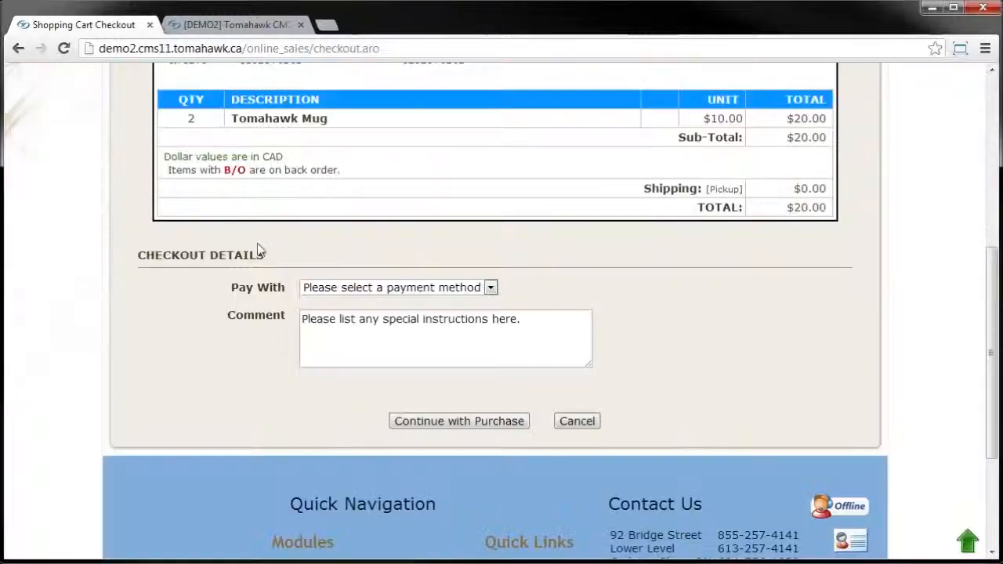
{"action": "left_click", "coordinate": [323, 288]}
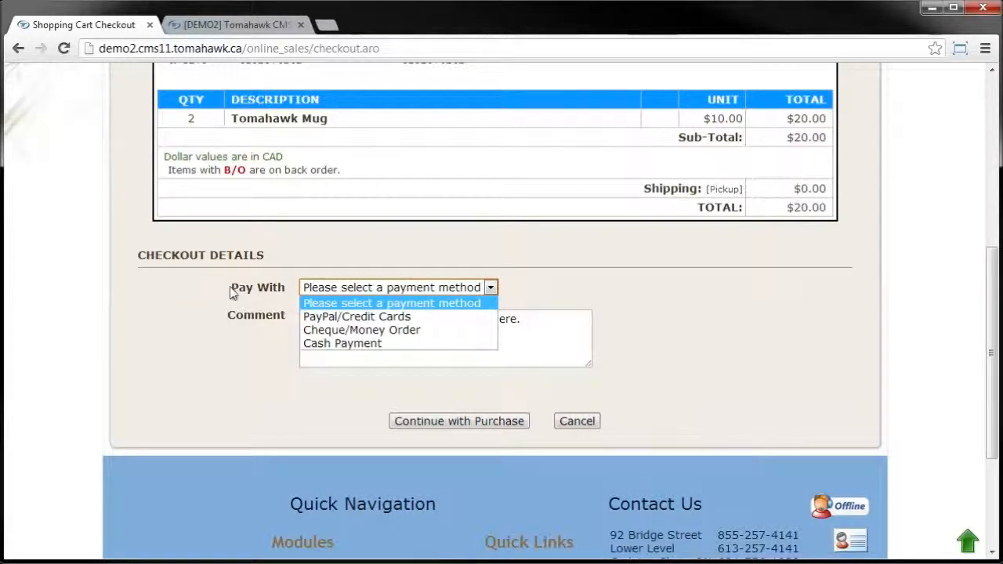
{"action": "left_click", "coordinate": [330, 345]}
{"action": "left_click", "coordinate": [332, 344]}
{"action": "type", "text": "Hello"}
{"action": "left_click", "coordinate": [437, 430]}
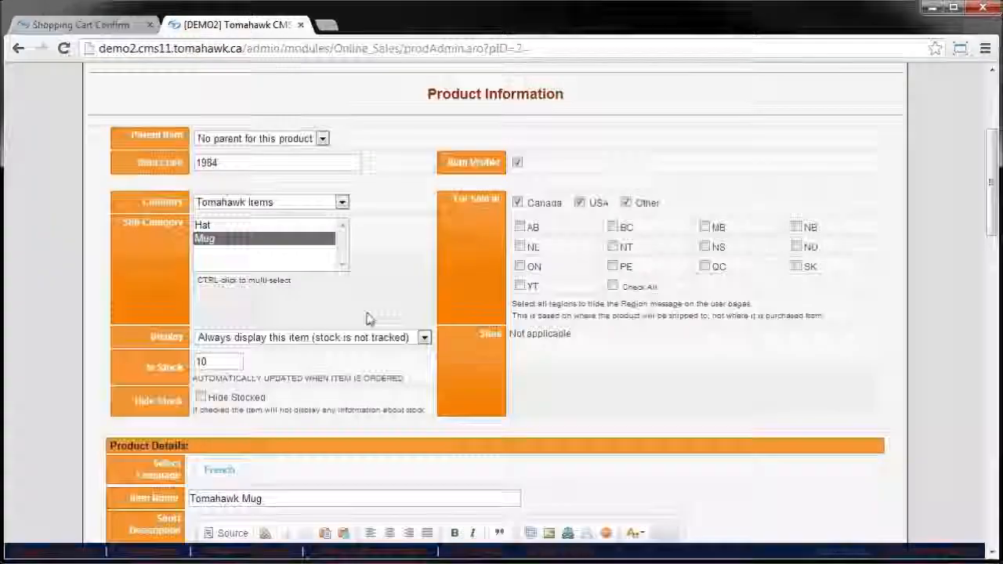
Check the Mug form association in the mug's product admin, and return to the storefront order's list of forms to fill.
{"action": "scroll", "coordinate": [385, 324], "scroll_direction": "down", "scroll_amount": 10}
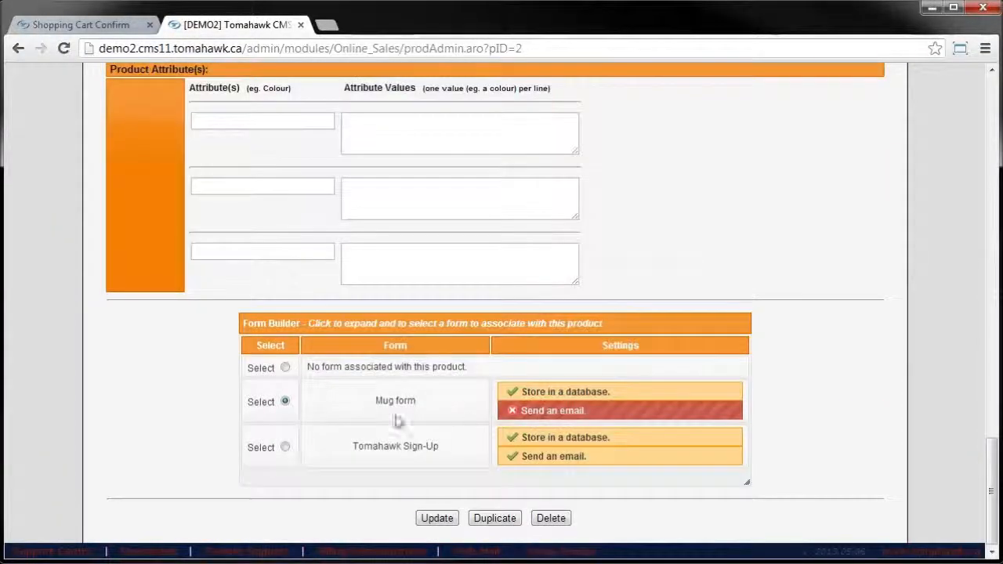
{"action": "left_click", "coordinate": [141, 27]}
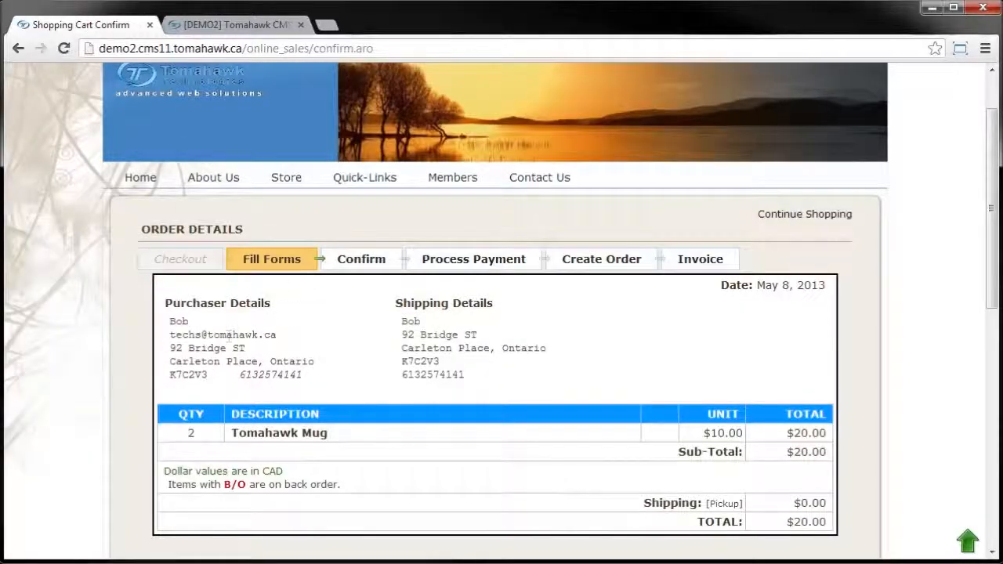
{"action": "scroll", "coordinate": [160, 334], "scroll_direction": "down", "scroll_amount": 3}
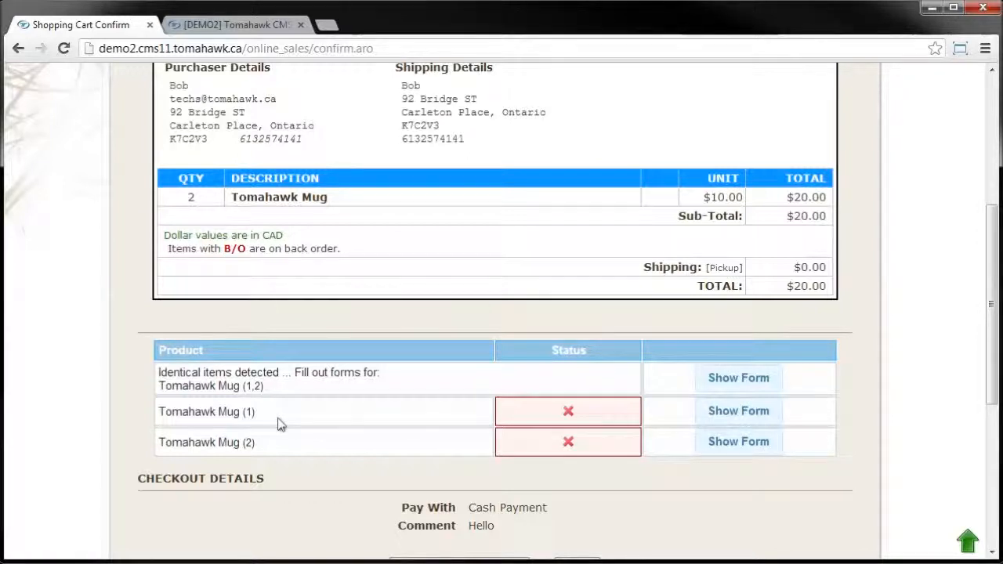
Open the form for Tomahawk Mug (1), enter "Company Name" as the message and submit it.
{"action": "left_click", "coordinate": [706, 409]}
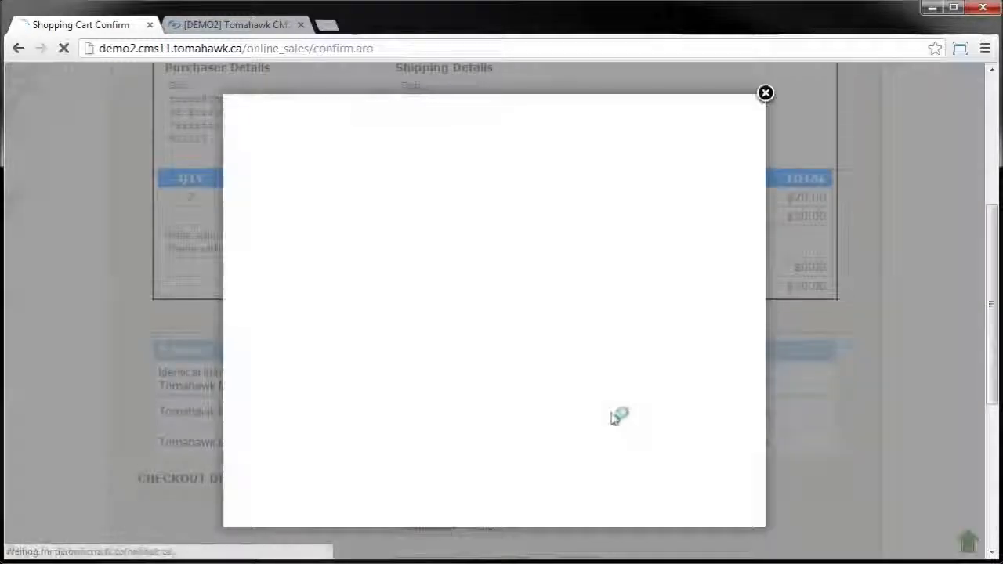
{"action": "left_click", "coordinate": [450, 239]}
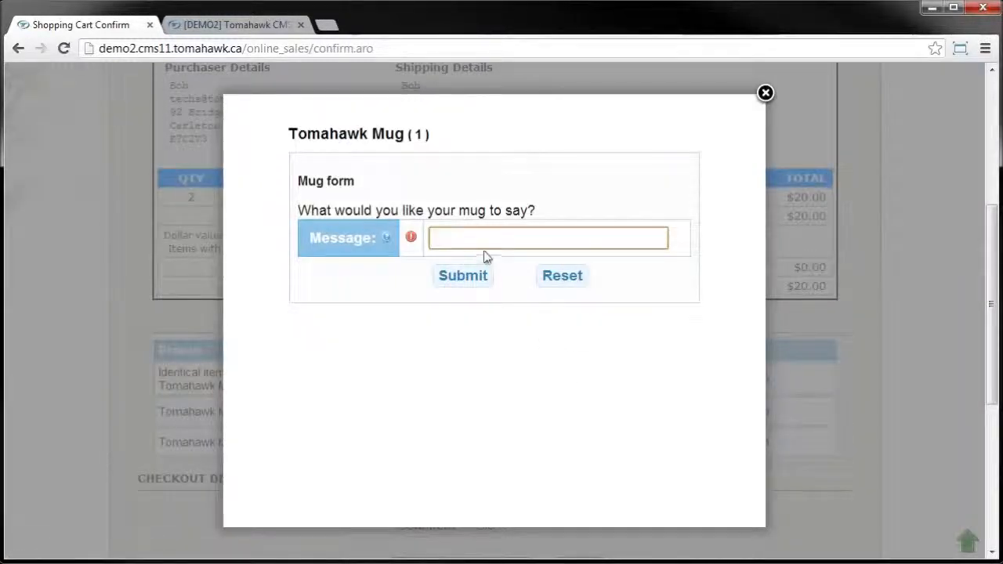
{"action": "type", "text": "T"}
{"action": "key", "text": "BackSpace"}
{"action": "type", "text": "Cm"}
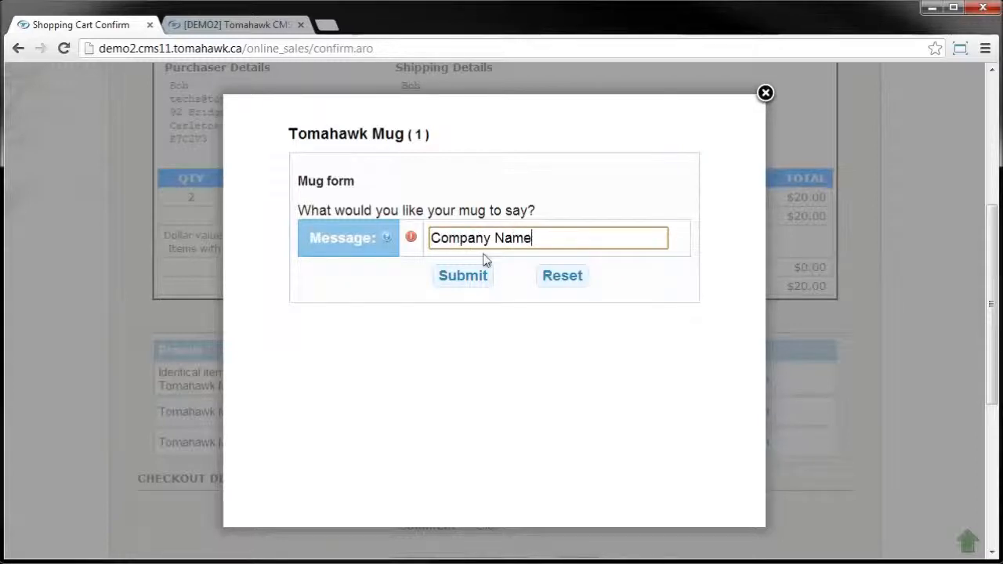
{"action": "left_click", "coordinate": [469, 279]}
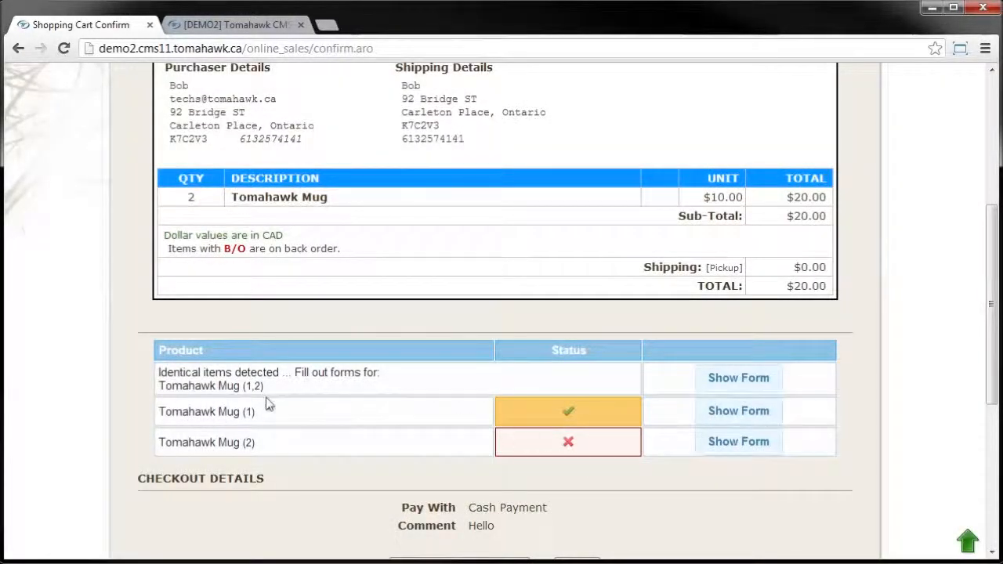
Open the shared form for identical items Tomahawk Mug (1,2), enter "Company Name" as the message and submit it.
{"action": "left_click_drag", "start_coordinate": [273, 392], "coordinate": [244, 388]}
{"action": "left_click", "coordinate": [305, 389]}
{"action": "left_click", "coordinate": [752, 381]}
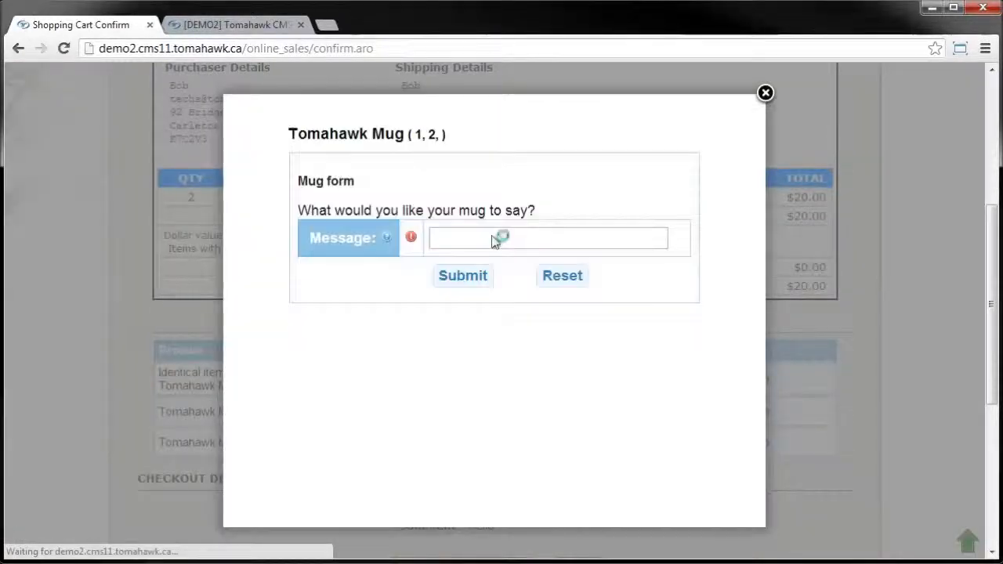
{"action": "left_click", "coordinate": [491, 239]}
{"action": "type", "text": "Compan"}
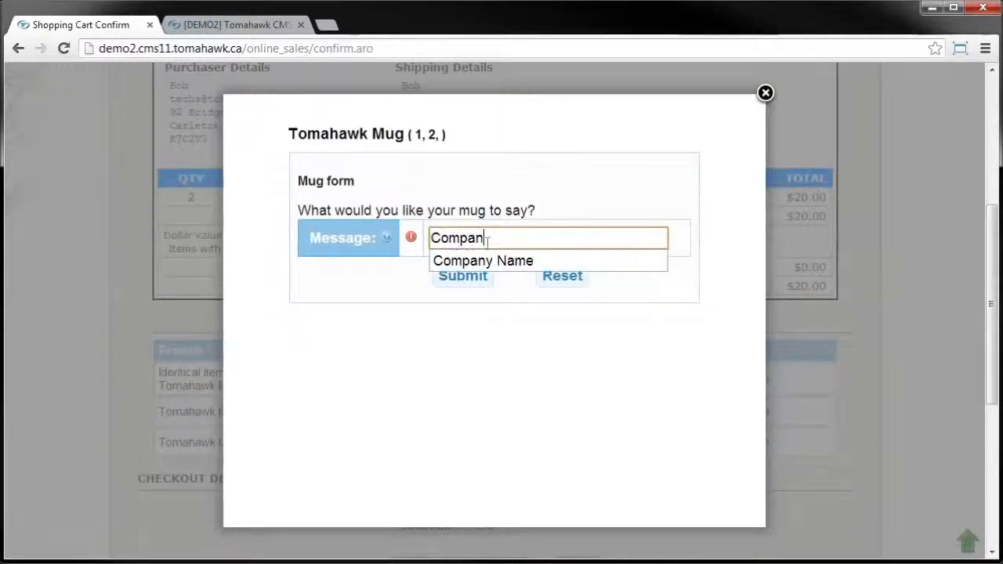
{"action": "type", "text": "y Name"}
{"action": "left_click", "coordinate": [470, 275]}
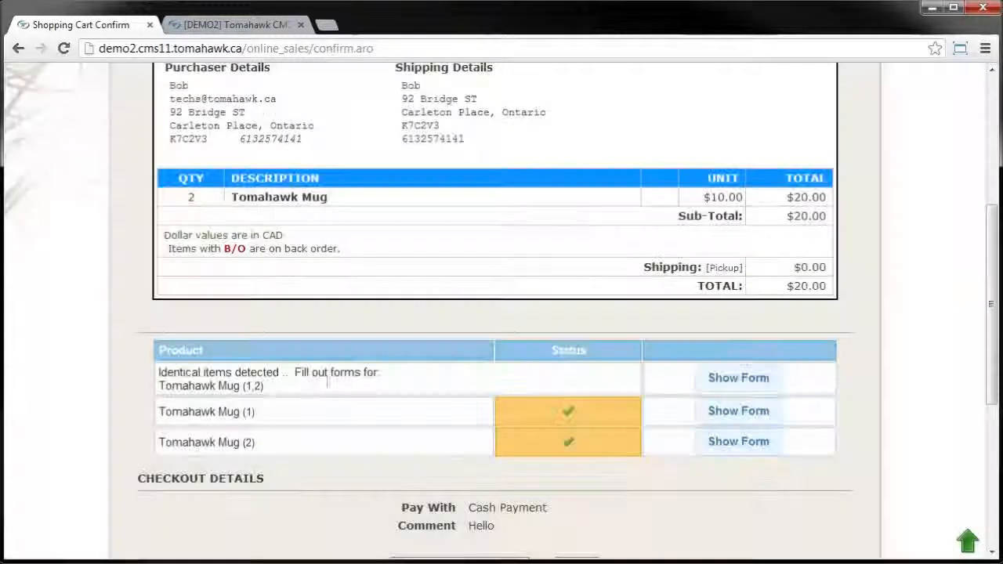
Check the form status of both mugs and continue with the purchase to place the order.
{"action": "scroll", "coordinate": [325, 384], "scroll_direction": "down", "scroll_amount": 2}
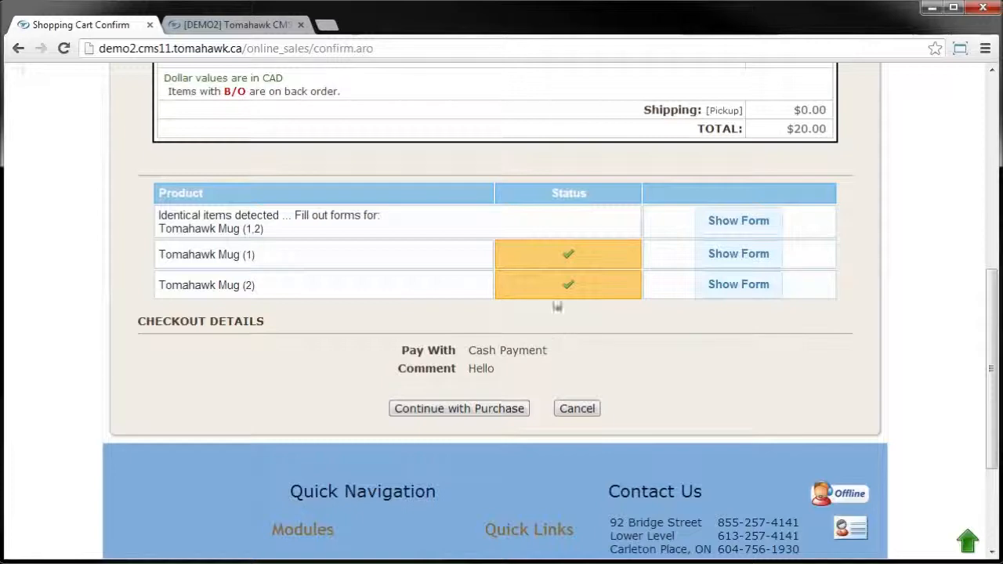
{"action": "scroll", "coordinate": [589, 321], "scroll_direction": "up", "scroll_amount": 1}
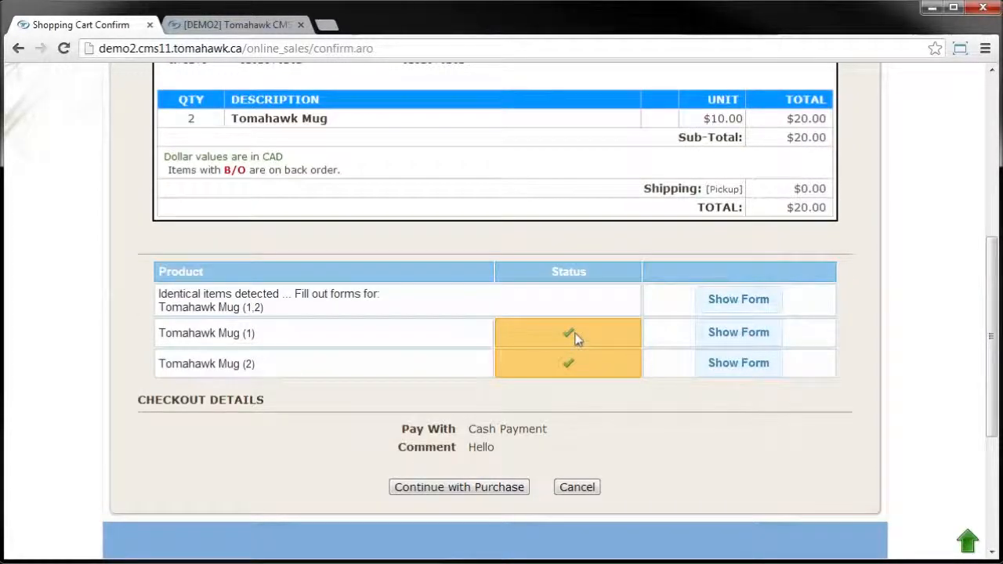
{"action": "scroll", "coordinate": [574, 337], "scroll_direction": "down", "scroll_amount": 2}
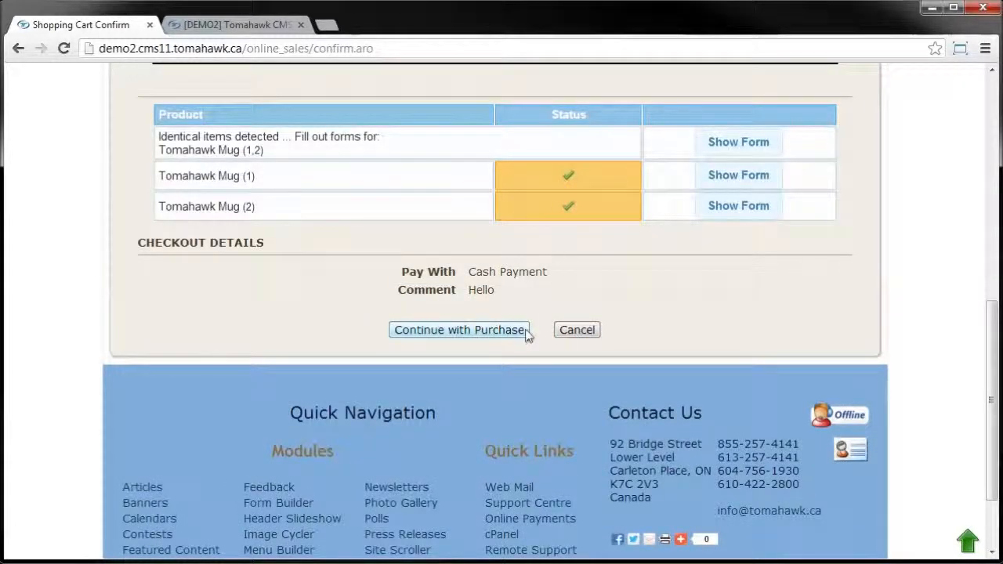
{"action": "scroll", "coordinate": [353, 392], "scroll_direction": "up", "scroll_amount": 2}
{"action": "left_click", "coordinate": [469, 487]}
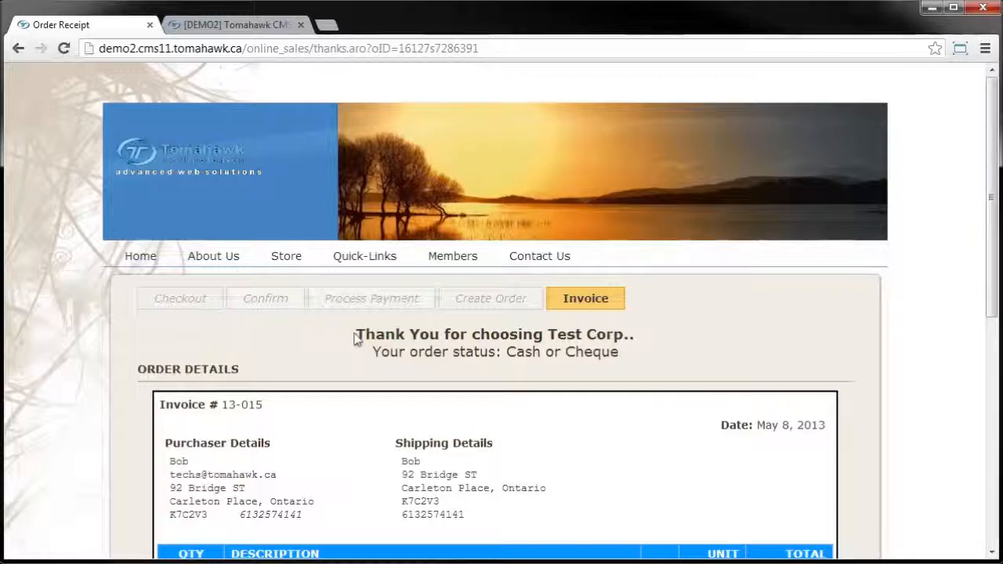
Examine the order receipt's invoice number, purchaser and shipping details, ordered items, totals and comments.
{"action": "scroll", "coordinate": [354, 339], "scroll_direction": "down", "scroll_amount": 2}
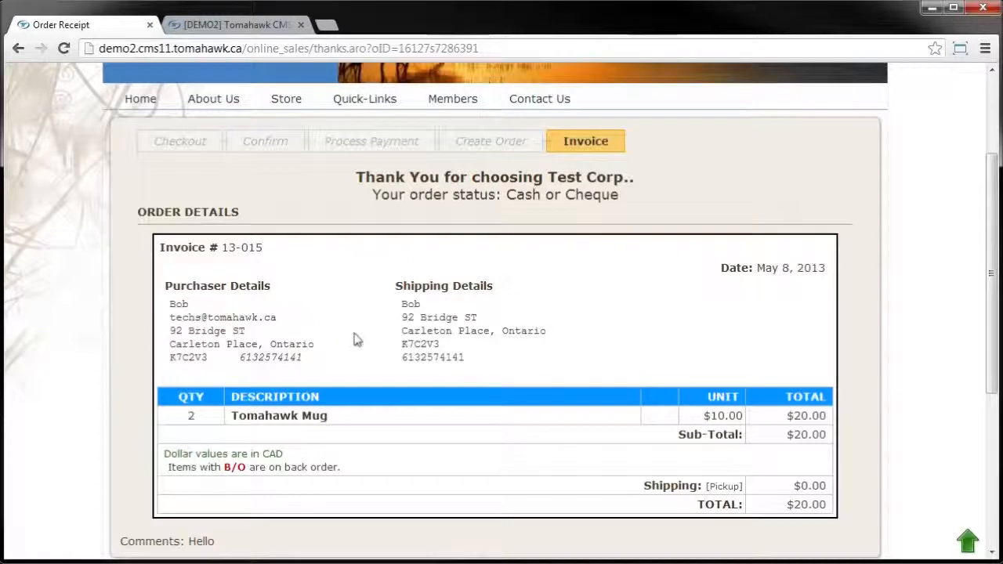
{"action": "scroll", "coordinate": [354, 340], "scroll_direction": "down", "scroll_amount": 4}
{"action": "scroll", "coordinate": [319, 324], "scroll_direction": "up", "scroll_amount": 4}
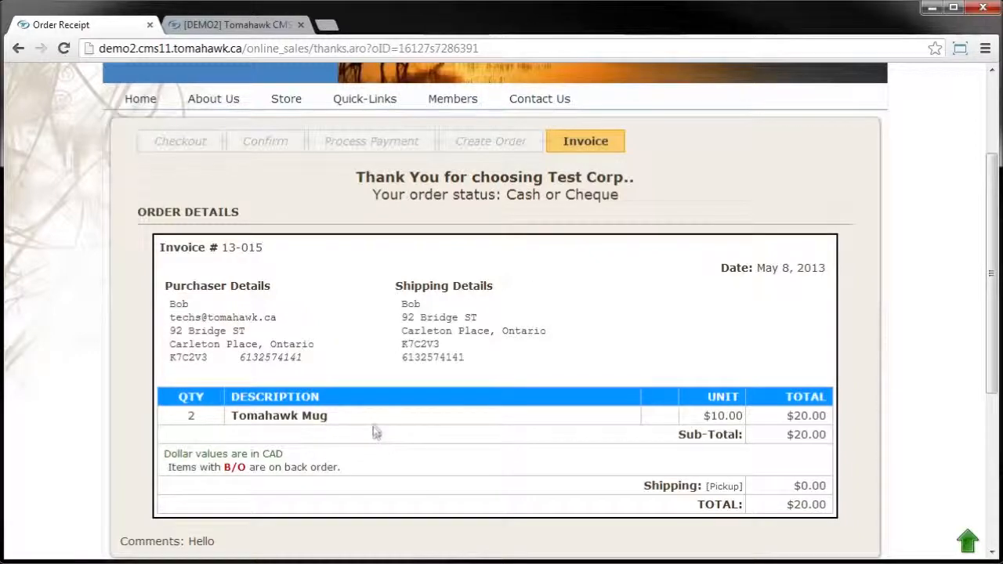
{"action": "left_click_drag", "start_coordinate": [278, 318], "coordinate": [169, 311]}
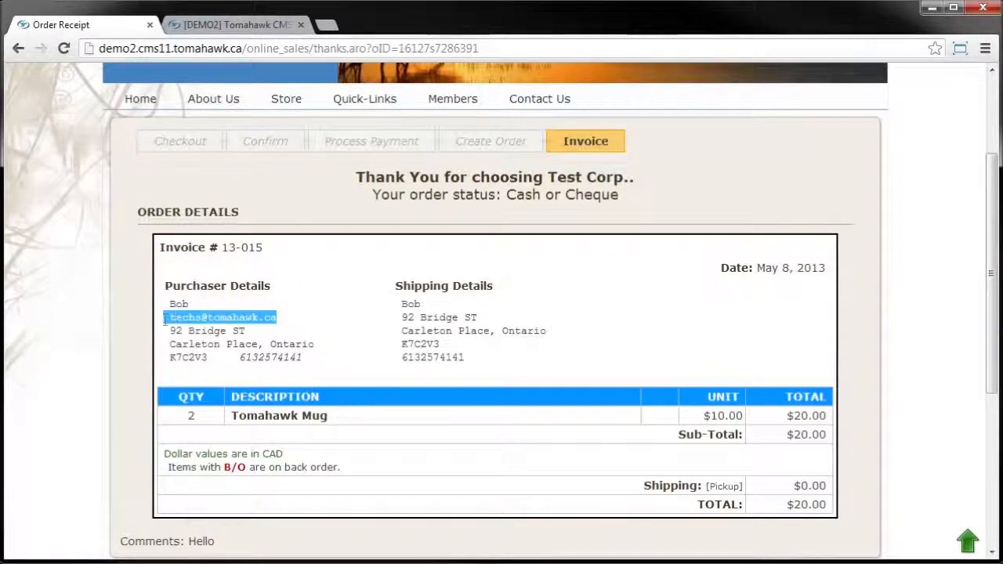
{"action": "left_click", "coordinate": [185, 321]}
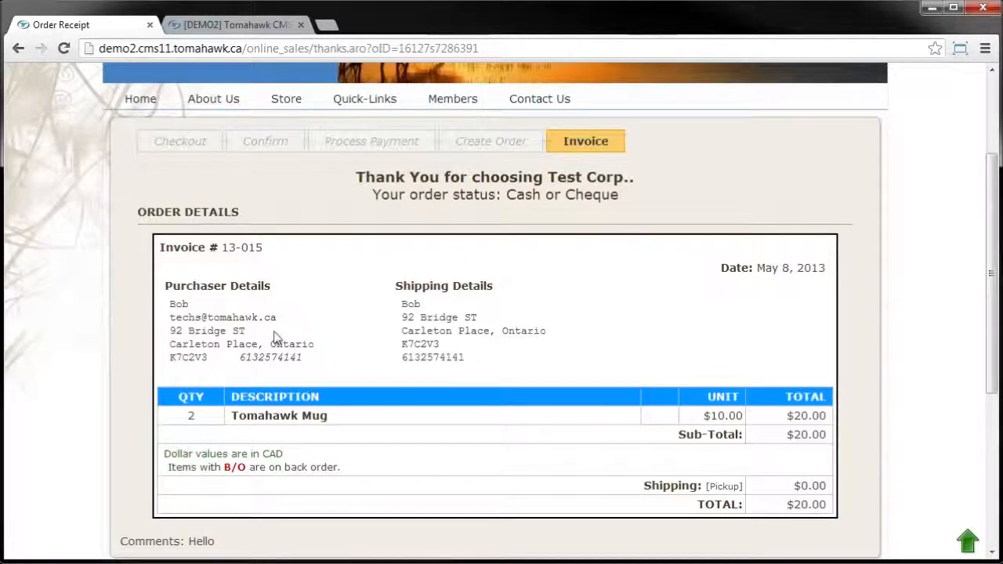
{"action": "scroll", "coordinate": [274, 337], "scroll_direction": "down", "scroll_amount": 2}
{"action": "scroll", "coordinate": [310, 282], "scroll_direction": "up", "scroll_amount": 1}
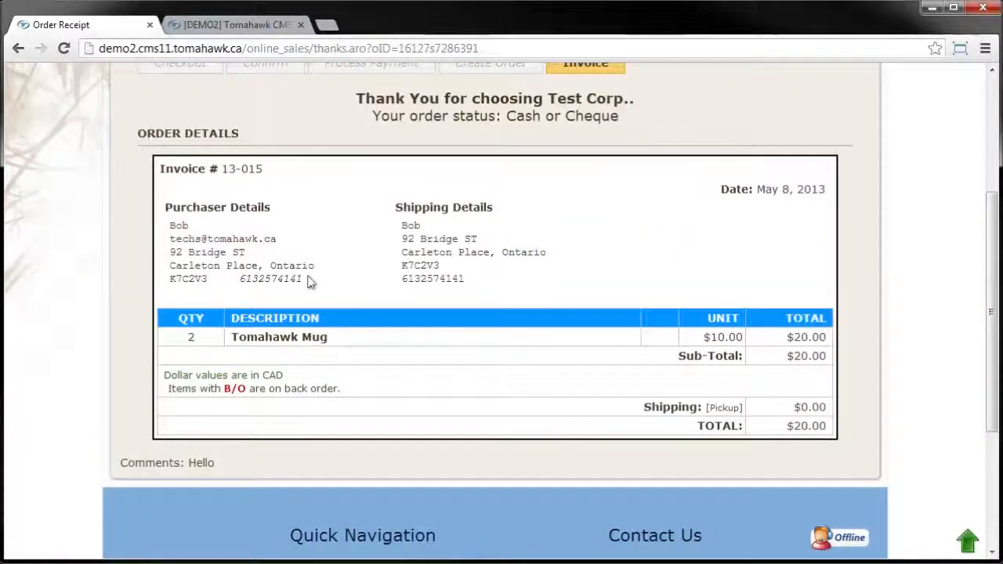
{"action": "scroll", "coordinate": [309, 282], "scroll_direction": "up", "scroll_amount": 1}
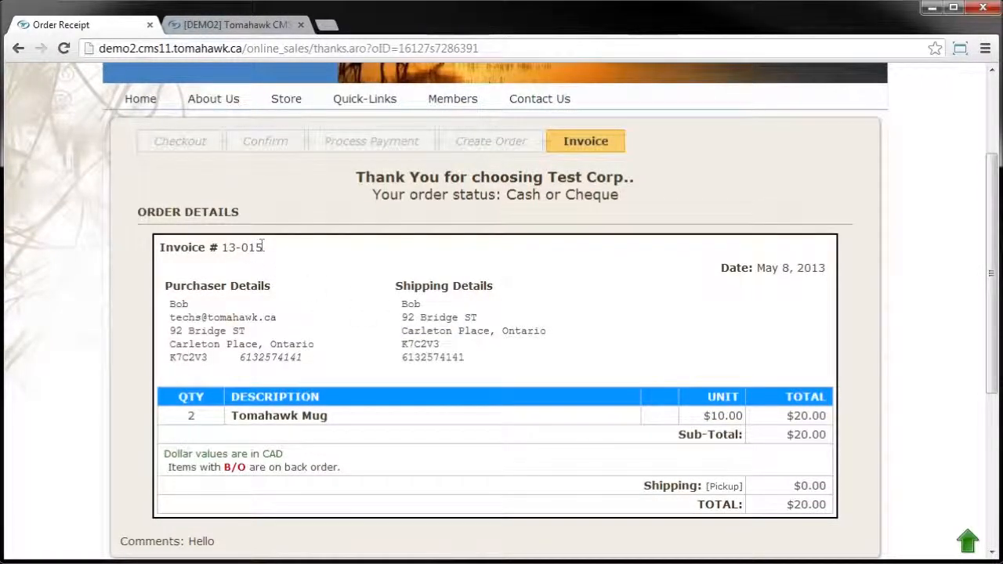
Switch to the site administration, list the unprocessed orders and open the new Tomahawk Mug order to review its details.
{"action": "left_click", "coordinate": [210, 27]}
{"action": "scroll", "coordinate": [79, 324], "scroll_direction": "up", "scroll_amount": 20}
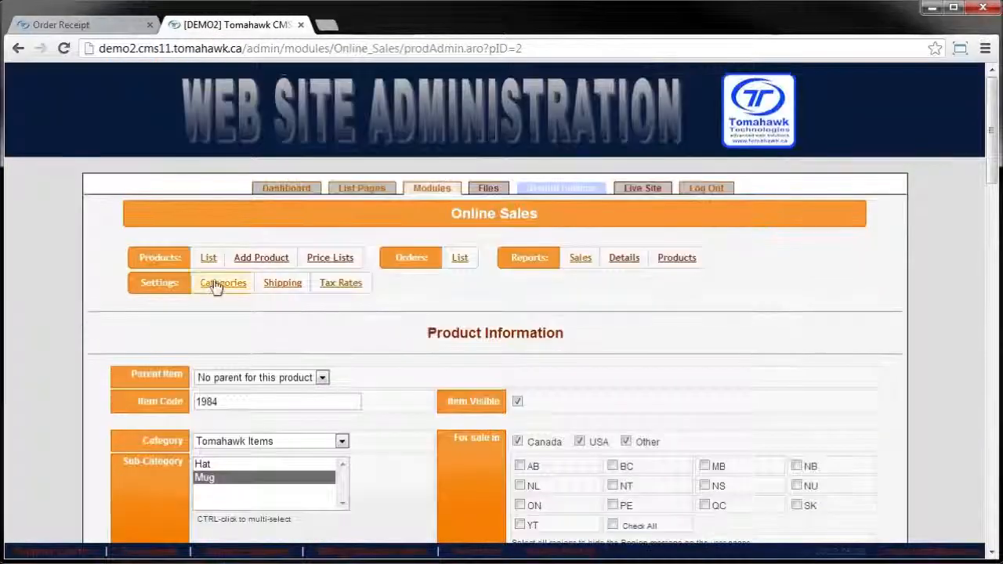
{"action": "left_click", "coordinate": [460, 258]}
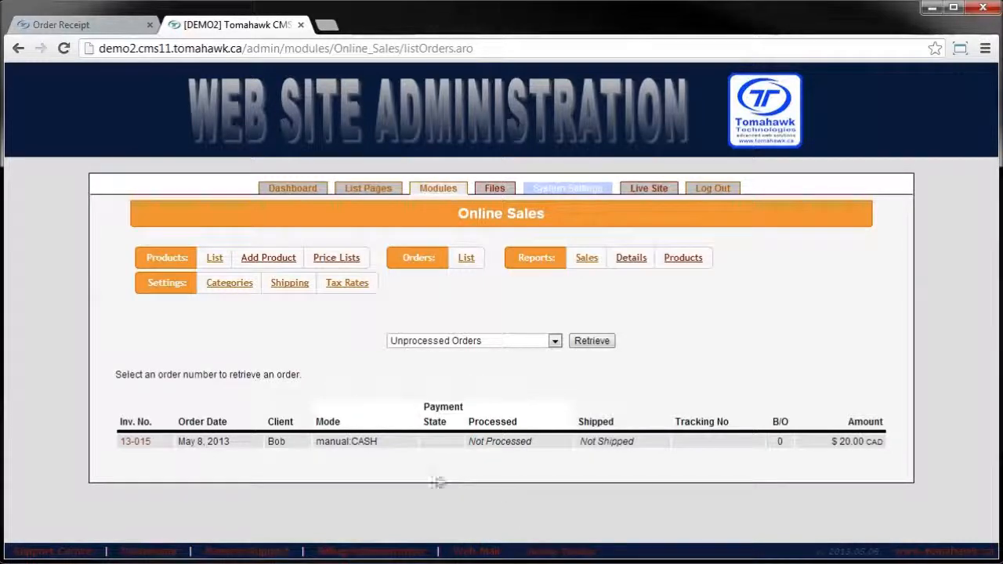
{"action": "left_click", "coordinate": [133, 444]}
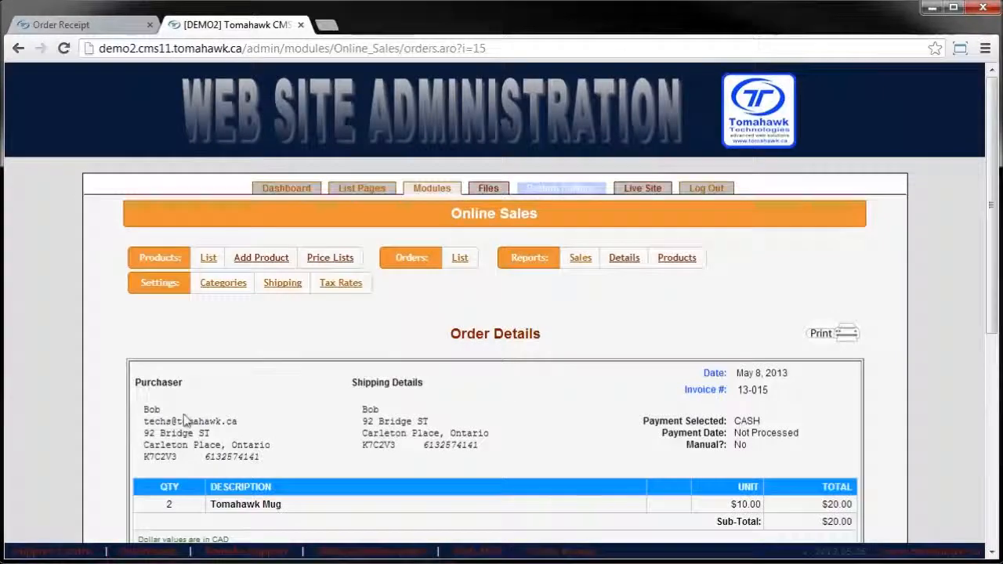
{"action": "scroll", "coordinate": [143, 375], "scroll_direction": "down", "scroll_amount": 2}
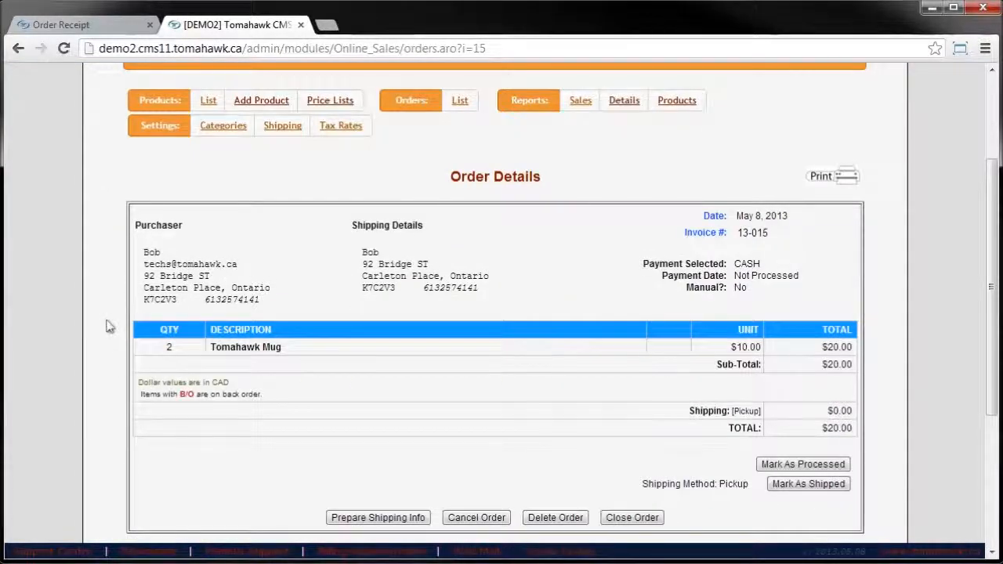
{"action": "scroll", "coordinate": [109, 325], "scroll_direction": "down", "scroll_amount": 2}
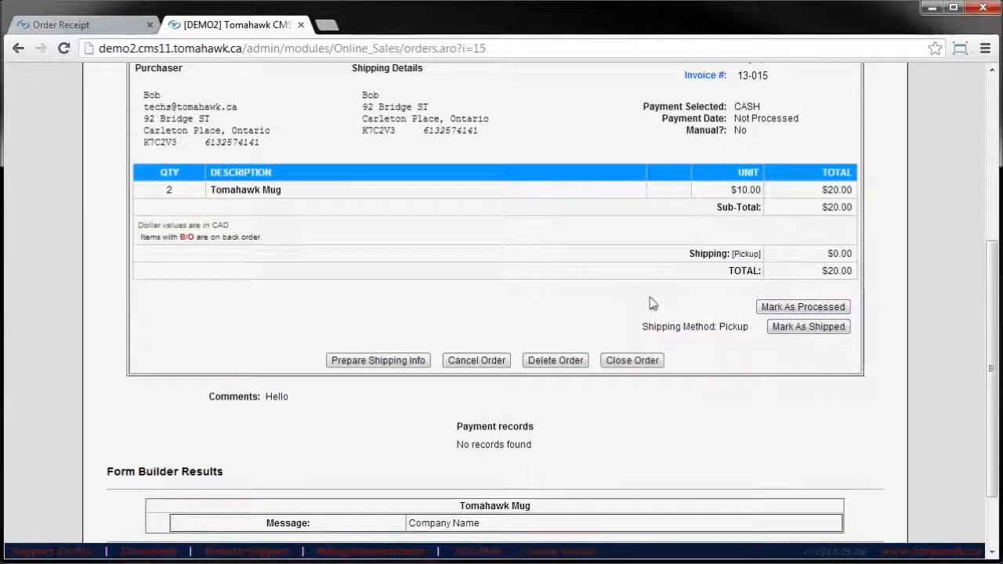
{"action": "scroll", "coordinate": [653, 303], "scroll_direction": "up", "scroll_amount": 3}
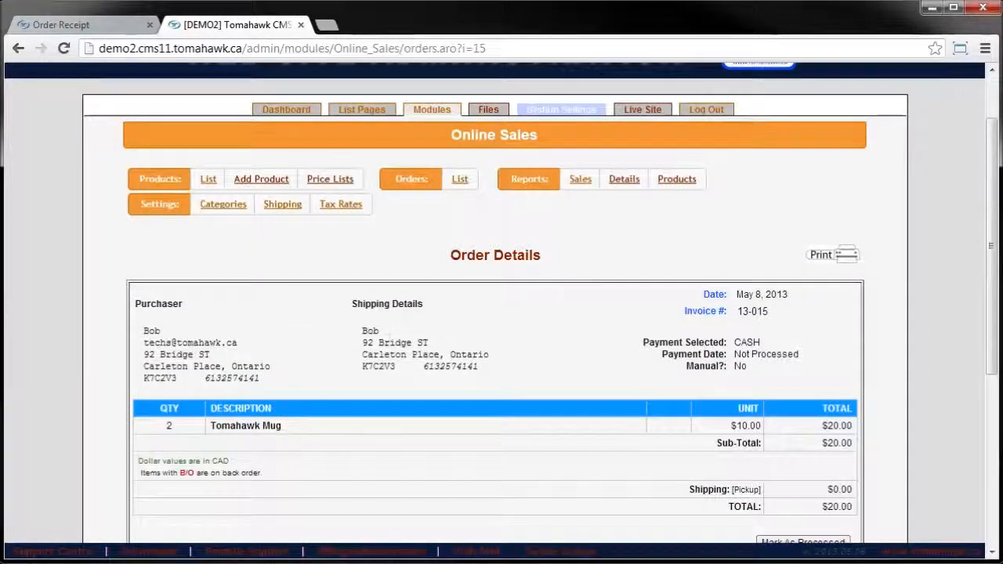
{"action": "scroll", "coordinate": [455, 351], "scroll_direction": "down", "scroll_amount": 3}
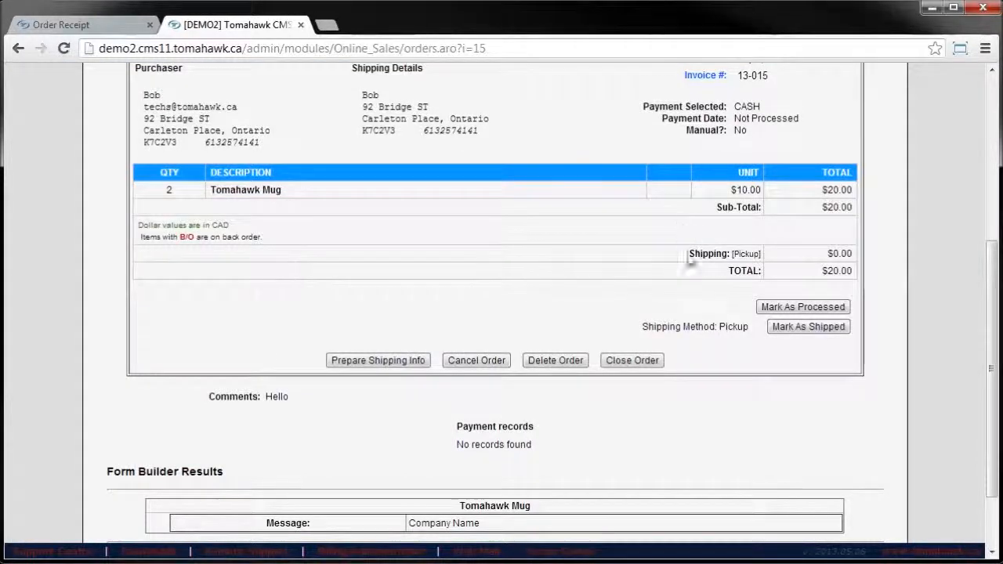
Mark the Tomahawk Mug order as processed and check its payment record.
{"action": "left_click", "coordinate": [790, 315]}
{"action": "left_click", "coordinate": [519, 306]}
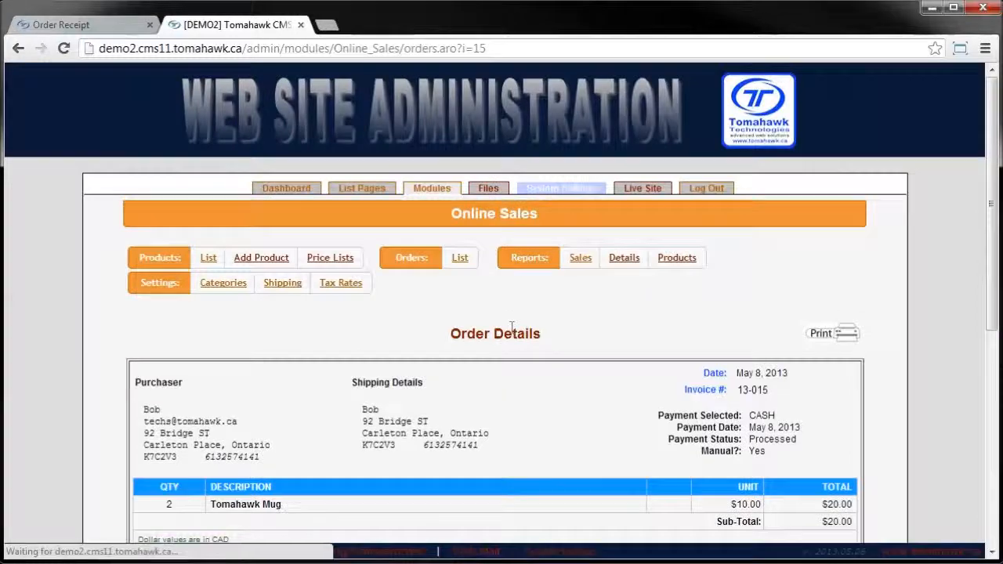
{"action": "scroll", "coordinate": [511, 327], "scroll_direction": "down", "scroll_amount": 5}
{"action": "double_click", "coordinate": [696, 378]}
{"action": "left_click_drag", "start_coordinate": [699, 378], "coordinate": [235, 384]}
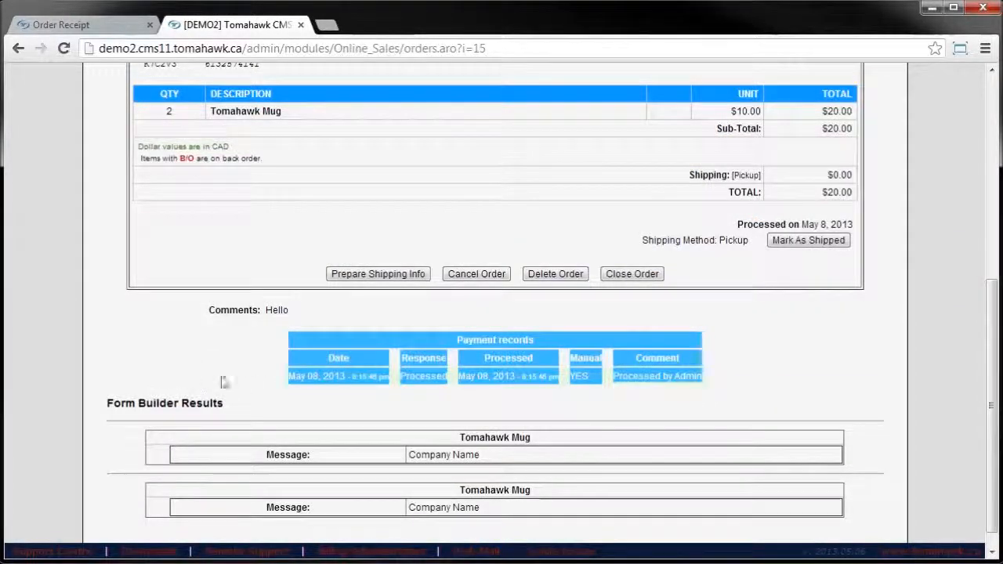
{"action": "left_click", "coordinate": [796, 362]}
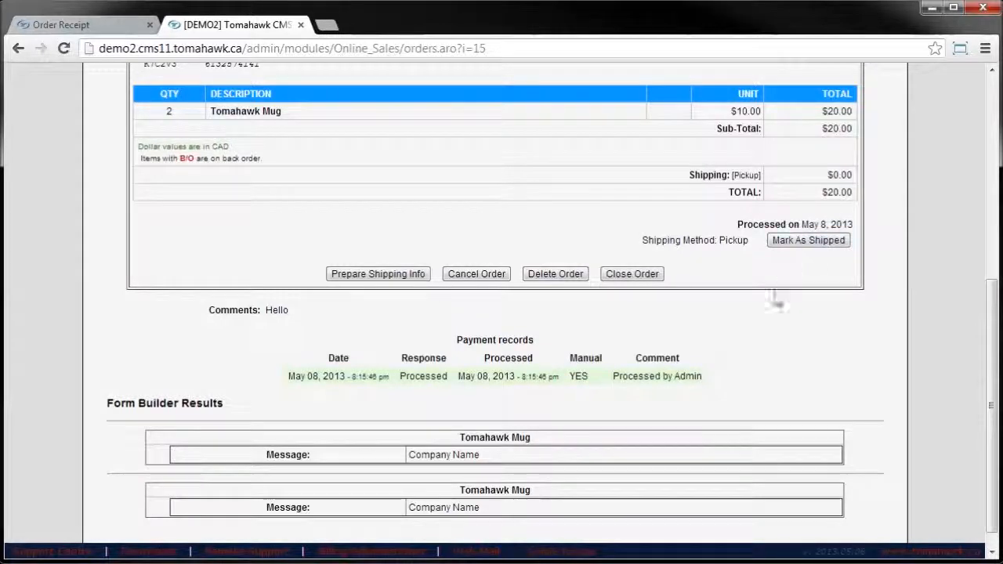
Filter the order list to Processed Orders and reopen the newest, not yet shipped order.
{"action": "scroll", "coordinate": [791, 351], "scroll_direction": "up", "scroll_amount": 5}
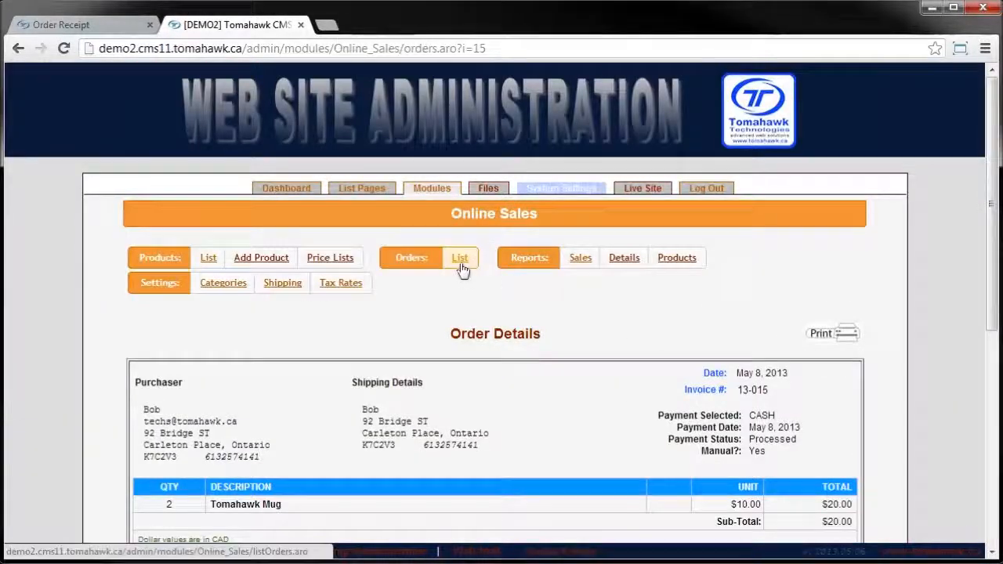
{"action": "left_click", "coordinate": [460, 259]}
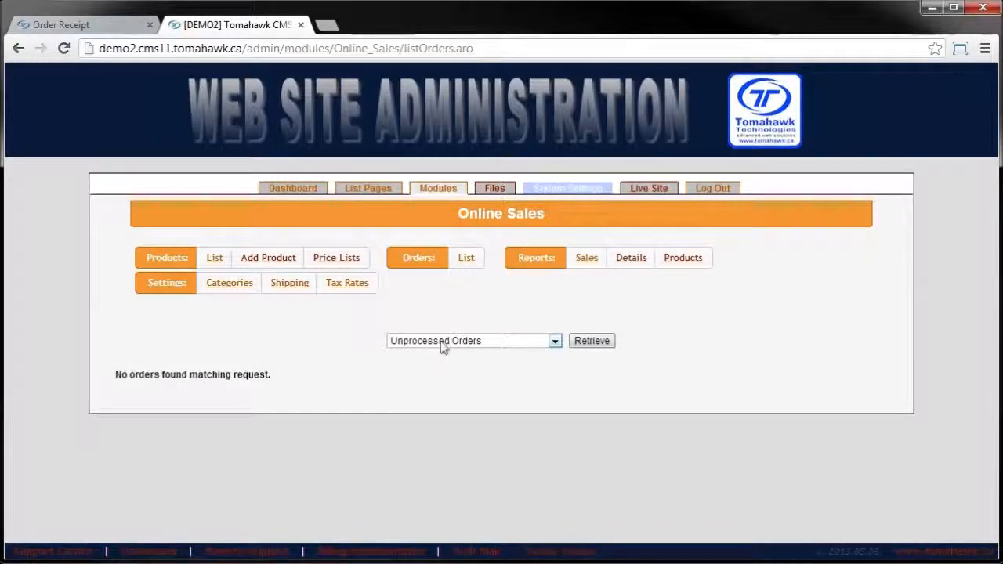
{"action": "mouse_move", "coordinate": [441, 347]}
{"action": "left_click", "coordinate": [441, 347]}
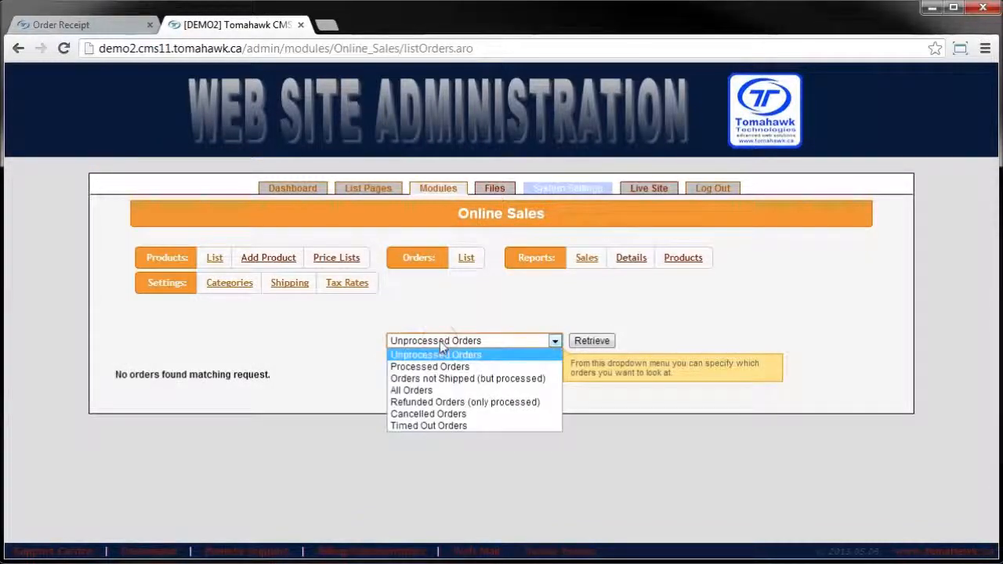
{"action": "left_click", "coordinate": [443, 365]}
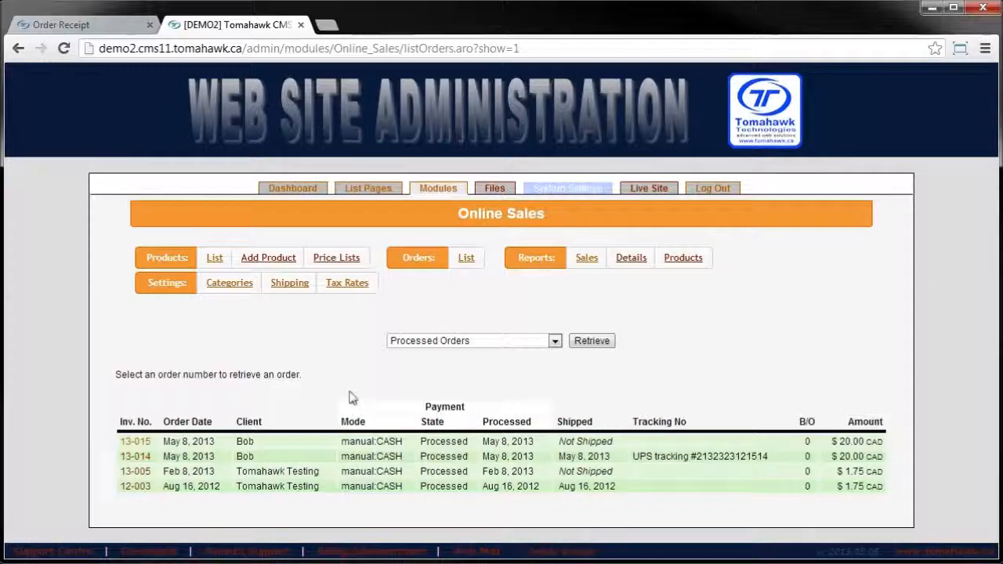
{"action": "left_click", "coordinate": [127, 442]}
{"action": "scroll", "coordinate": [251, 451], "scroll_direction": "down", "scroll_amount": 3}
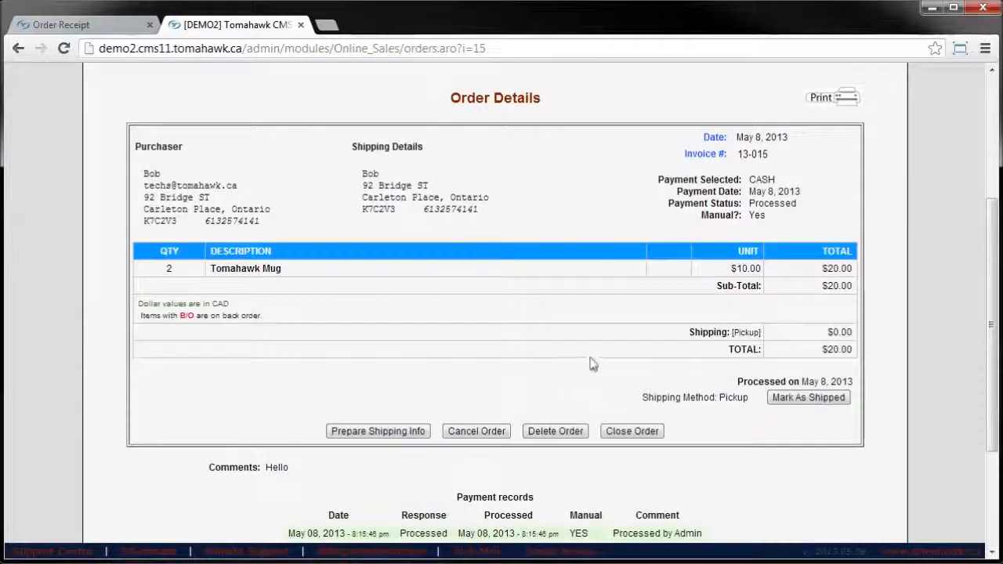
Check the order's shipping method, mark it as shipped with a client e-mail notification, and enter the tracking number "#dsaasdsadsa".
{"action": "scroll", "coordinate": [627, 365], "scroll_direction": "down", "scroll_amount": 2}
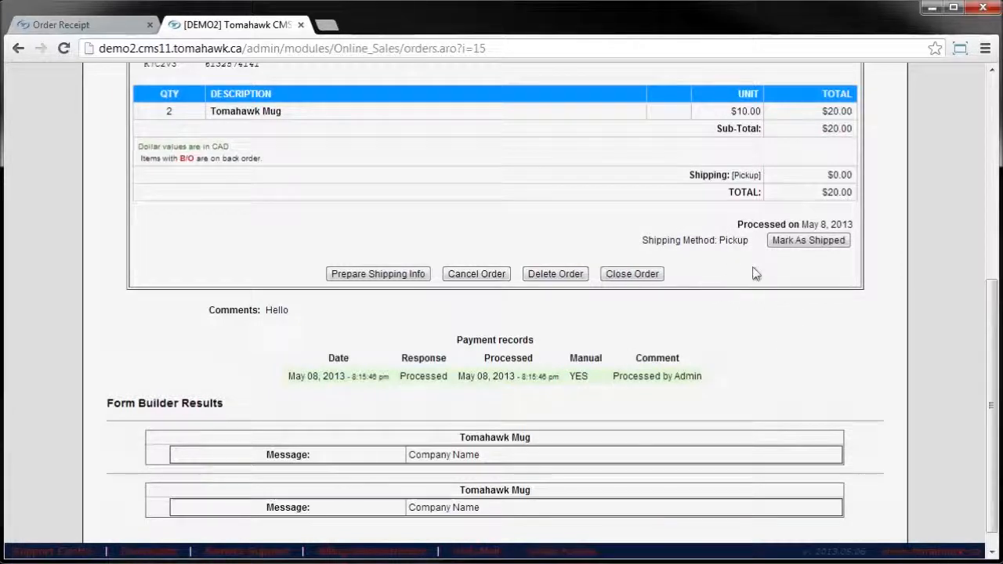
{"action": "left_click_drag", "start_coordinate": [761, 239], "coordinate": [677, 233]}
{"action": "left_click", "coordinate": [666, 236]}
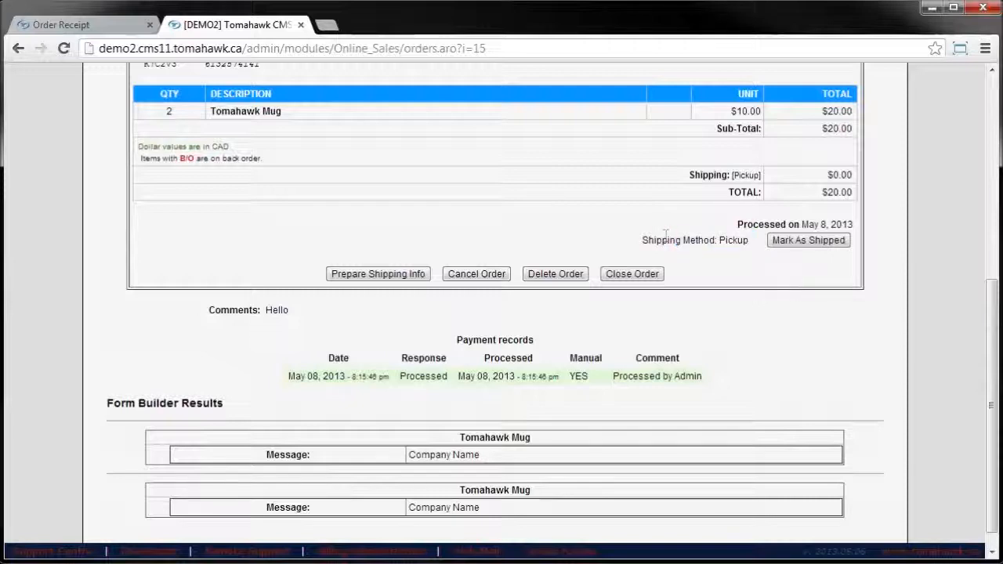
{"action": "left_click_drag", "start_coordinate": [718, 239], "coordinate": [749, 241]}
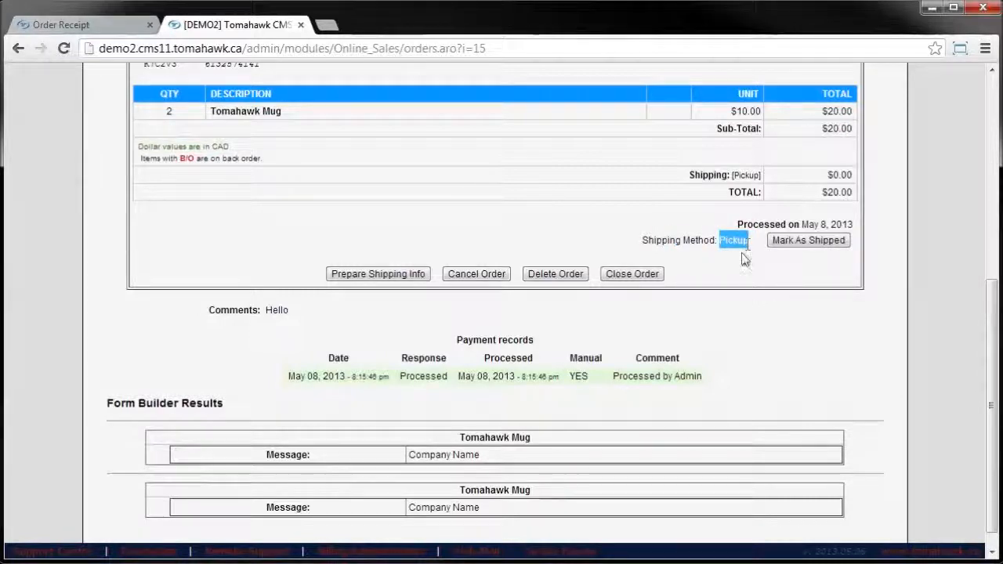
{"action": "left_click", "coordinate": [745, 260]}
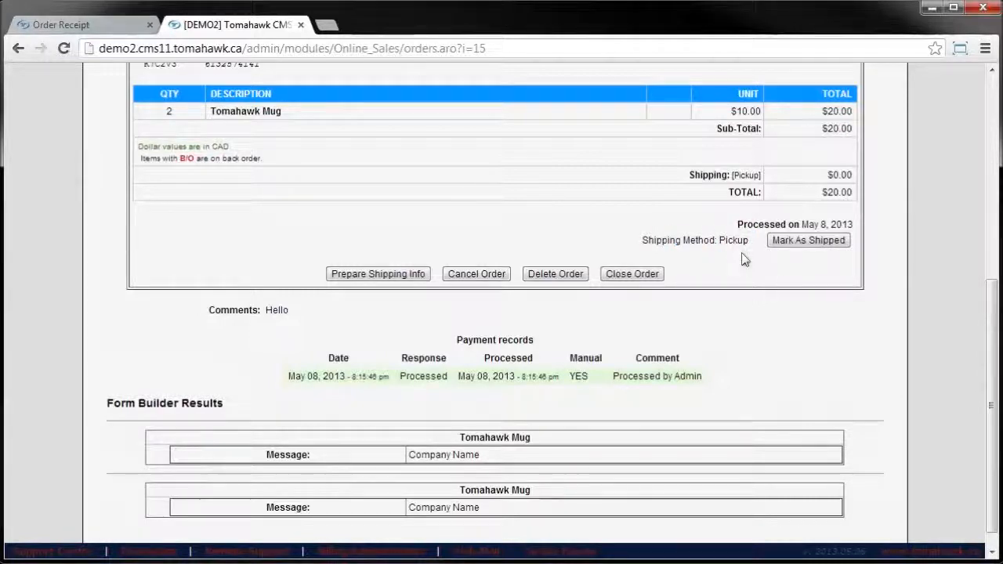
{"action": "left_click", "coordinate": [804, 243]}
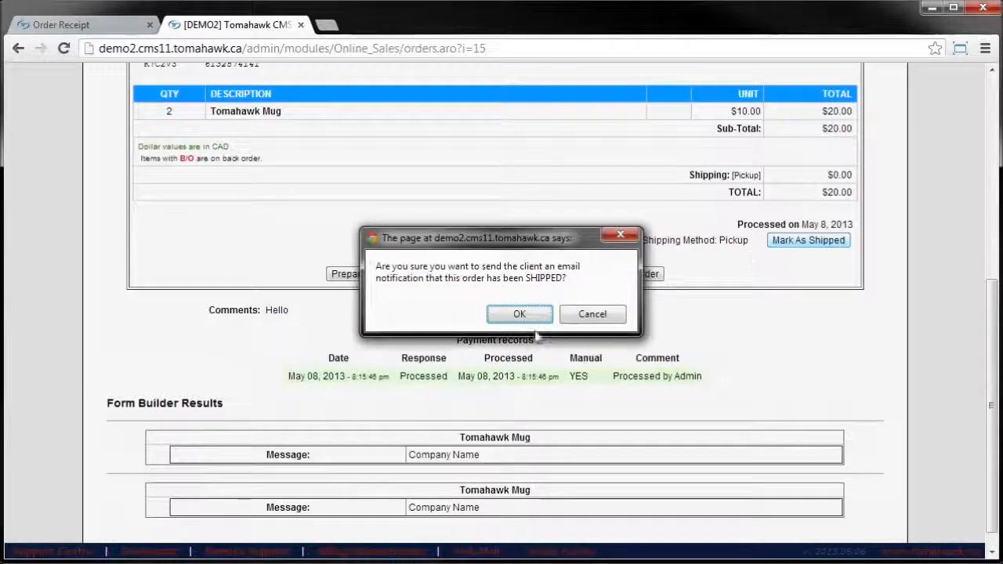
{"action": "left_click", "coordinate": [520, 316]}
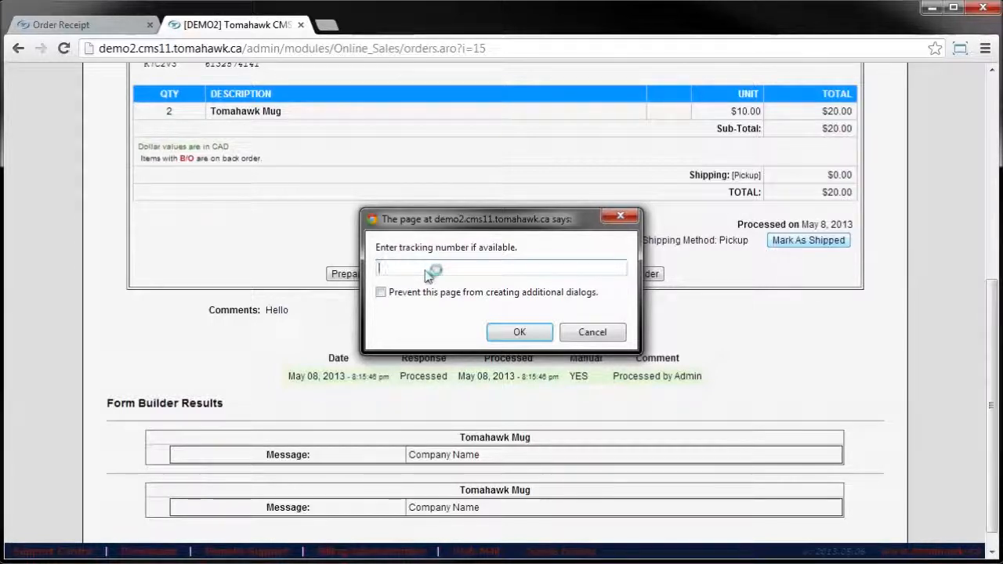
{"action": "type", "text": "#dsaasdsadsa"}
{"action": "left_click", "coordinate": [517, 332]}
Examine the order's processed and shipped dates, the purchaser's e-mail and the tracking number.
{"action": "scroll", "coordinate": [647, 368], "scroll_direction": "down", "scroll_amount": 2}
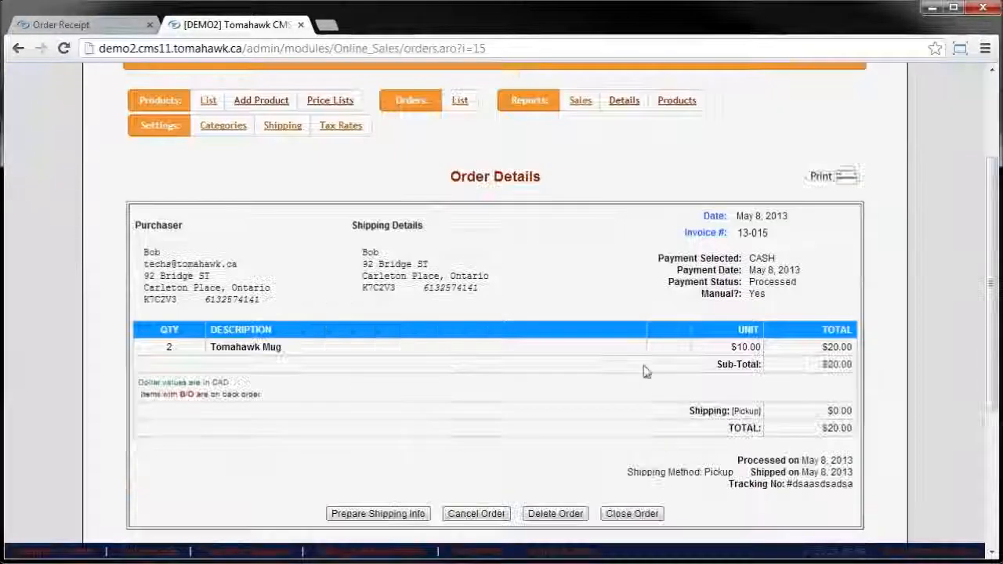
{"action": "scroll", "coordinate": [799, 427], "scroll_direction": "down", "scroll_amount": 2}
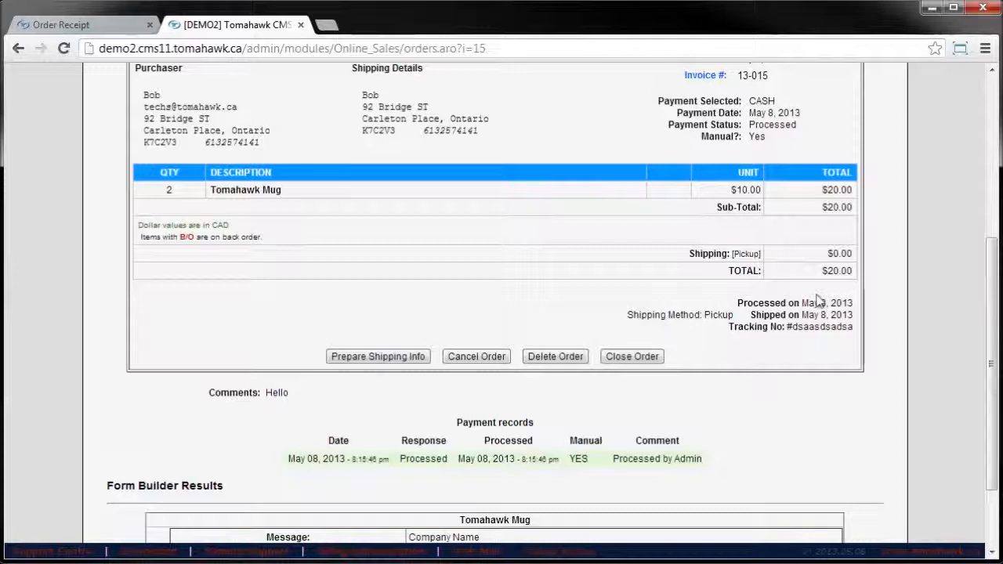
{"action": "scroll", "coordinate": [544, 242], "scroll_direction": "up", "scroll_amount": 1}
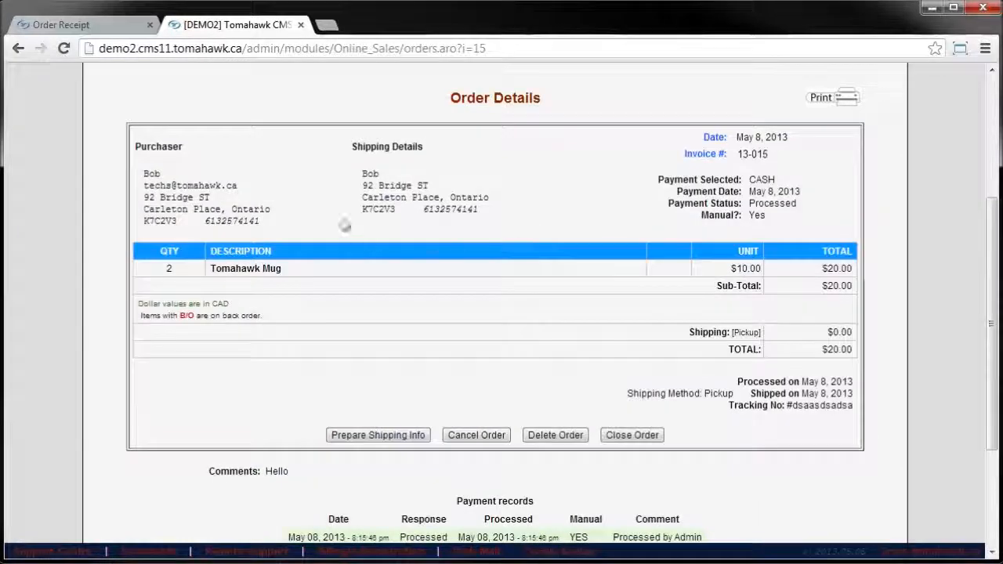
{"action": "left_click_drag", "start_coordinate": [249, 177], "coordinate": [149, 186]}
{"action": "left_click", "coordinate": [185, 189]}
{"action": "left_click_drag", "start_coordinate": [243, 186], "coordinate": [144, 188]}
{"action": "left_click", "coordinate": [221, 194]}
{"action": "scroll", "coordinate": [259, 203], "scroll_direction": "down", "scroll_amount": 2}
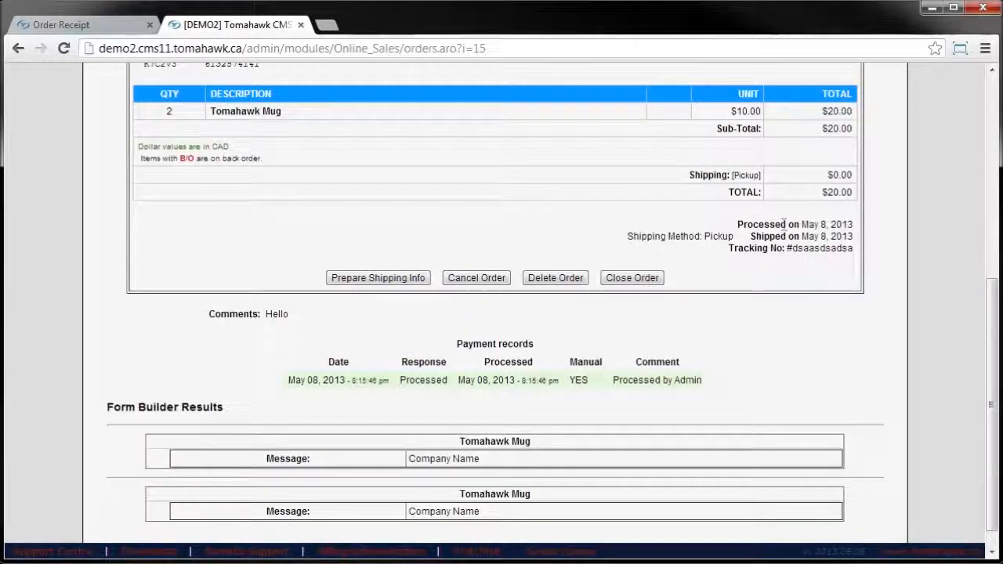
{"action": "left_click_drag", "start_coordinate": [784, 247], "coordinate": [854, 249]}
{"action": "left_click", "coordinate": [796, 294]}
Examine the order's purchaser details, available order actions and the Form Builder results for both mugs.
{"action": "scroll", "coordinate": [237, 133], "scroll_direction": "up", "scroll_amount": 2}
{"action": "left_click_drag", "start_coordinate": [267, 224], "coordinate": [133, 142]}
{"action": "left_click", "coordinate": [302, 212]}
{"action": "scroll", "coordinate": [313, 265], "scroll_direction": "down", "scroll_amount": 3}
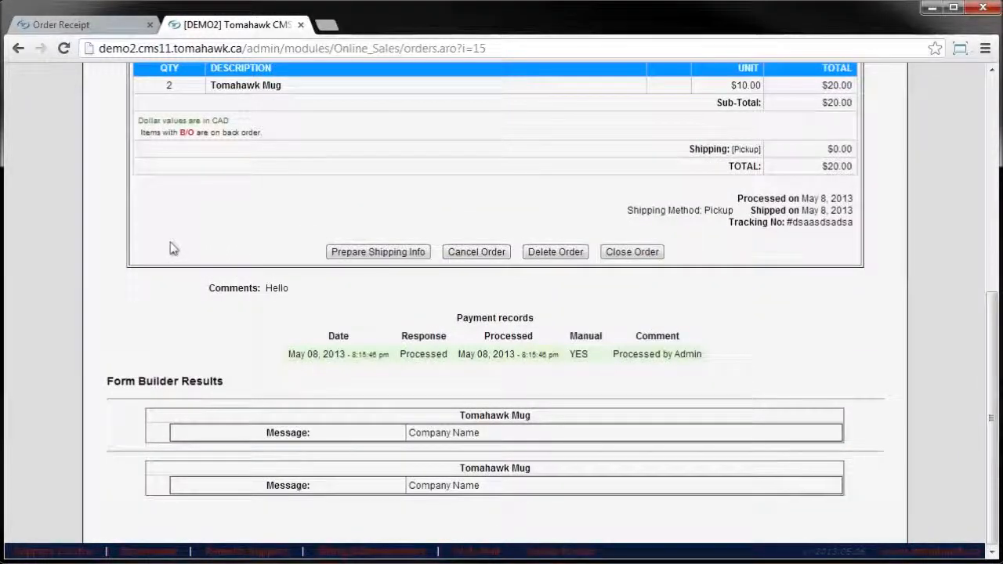
{"action": "left_click_drag", "start_coordinate": [170, 242], "coordinate": [490, 260]}
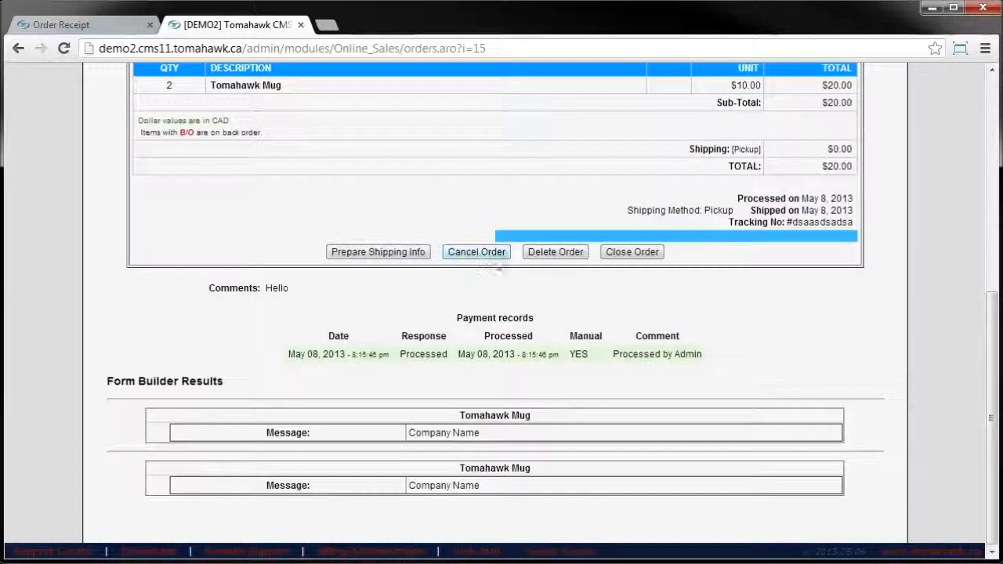
{"action": "left_click", "coordinate": [503, 293]}
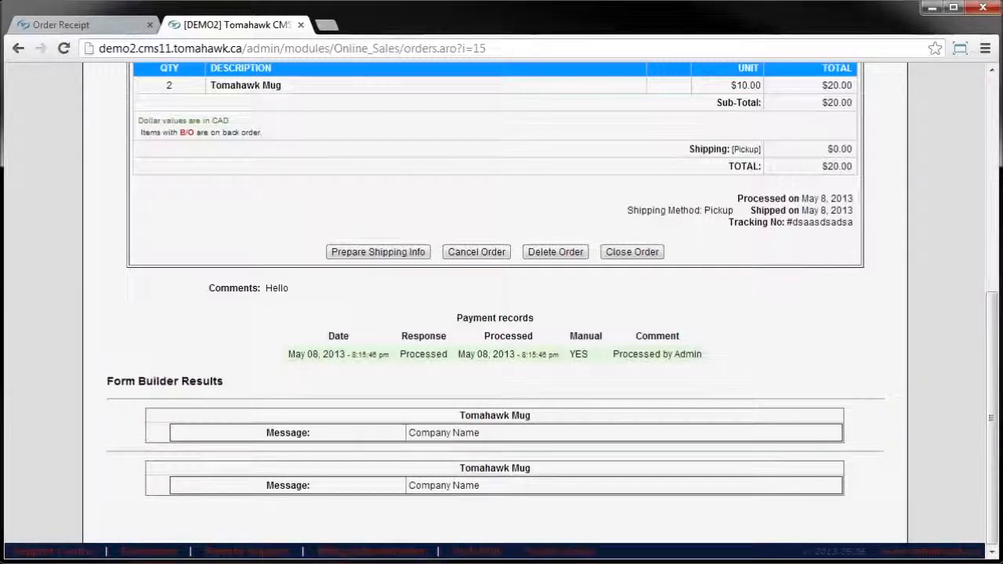
{"action": "left_click_drag", "start_coordinate": [422, 432], "coordinate": [479, 433]}
{"action": "left_click", "coordinate": [514, 441]}
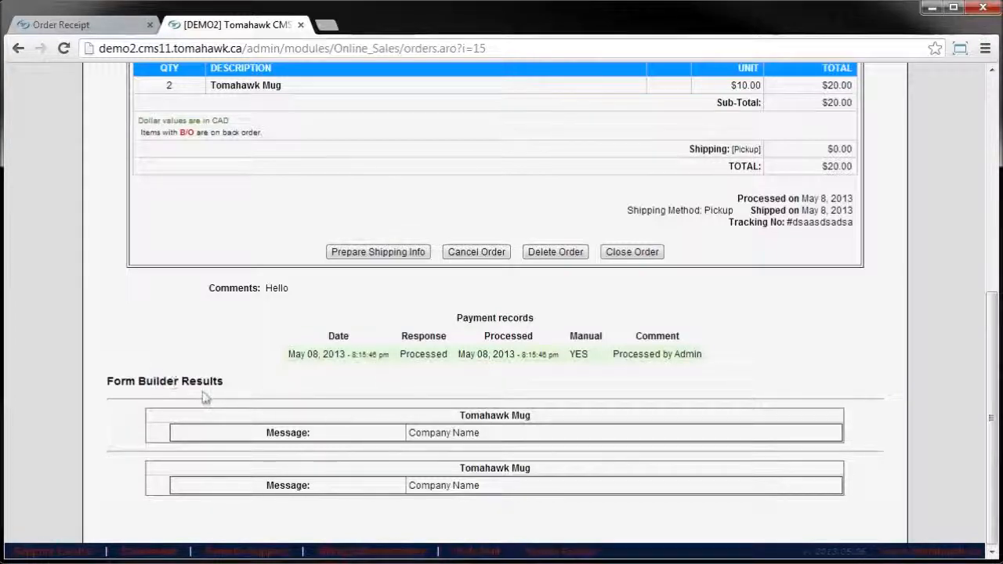
{"action": "scroll", "coordinate": [203, 398], "scroll_direction": "up", "scroll_amount": 4}
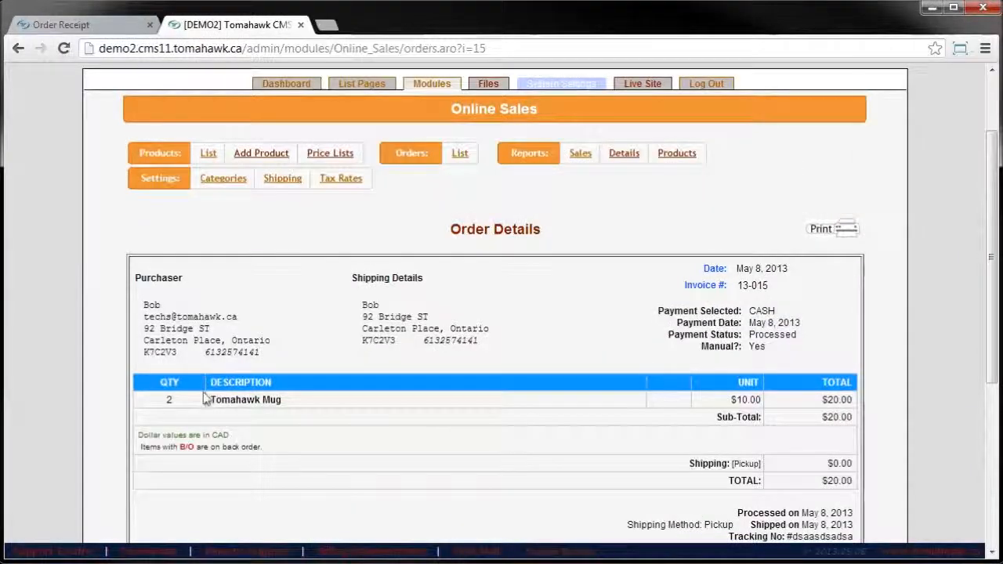